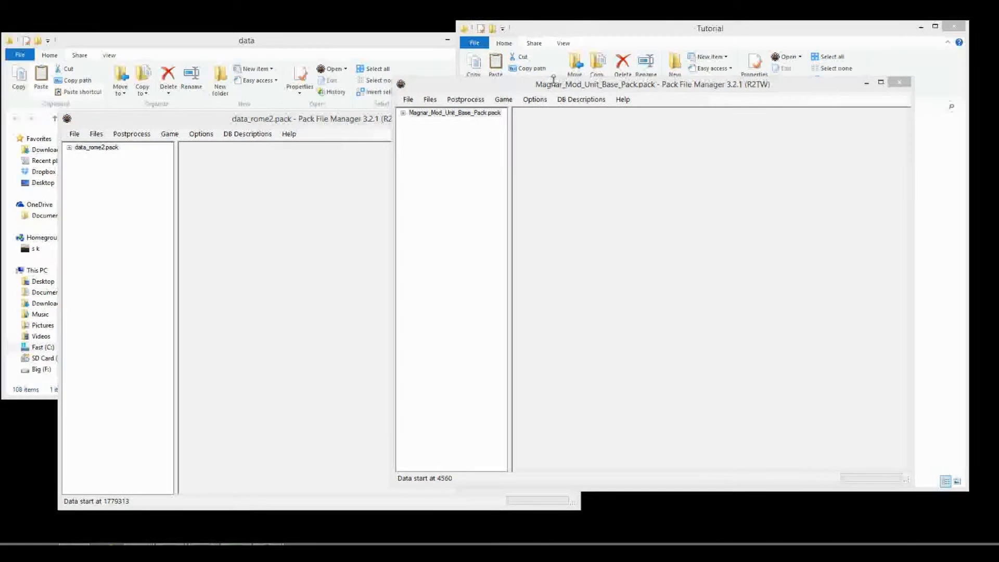
# Look over the Total War Rome II data folder, the Tutorial folder and the Magnar_Mod_Unit_Base_Pack pack, repositioning the pack's window.
pyautogui.click(622, 31)
pyautogui.click(358, 46)
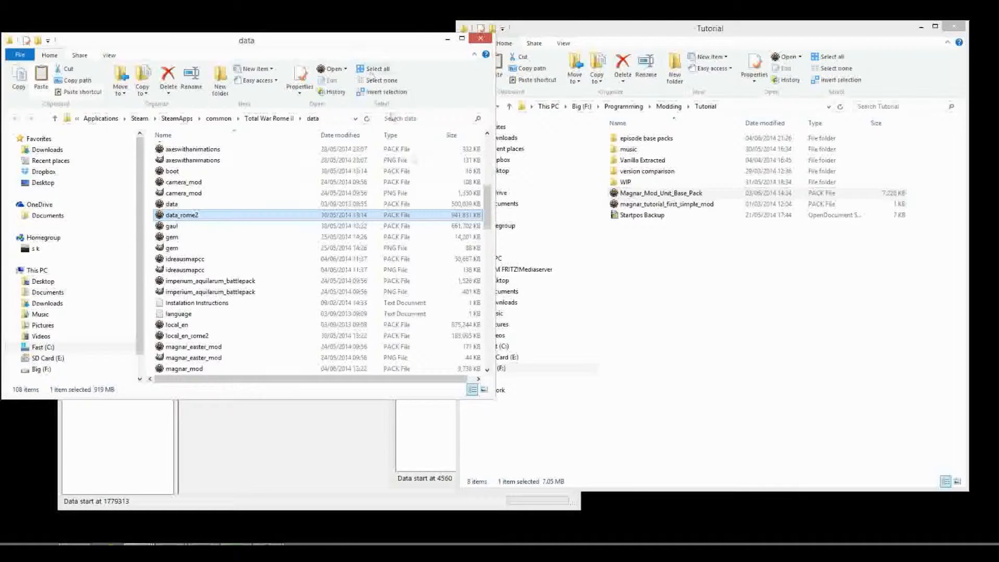
pyautogui.click(422, 432)
pyautogui.moveTo(713, 89); pyautogui.dragTo(777, 134)
pyautogui.click(764, 33)
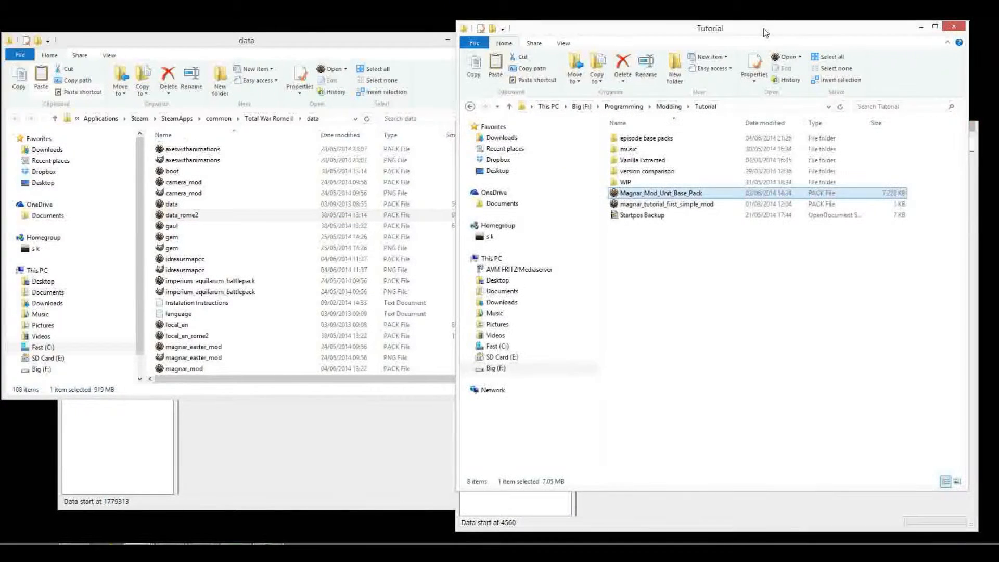
pyautogui.click(782, 511)
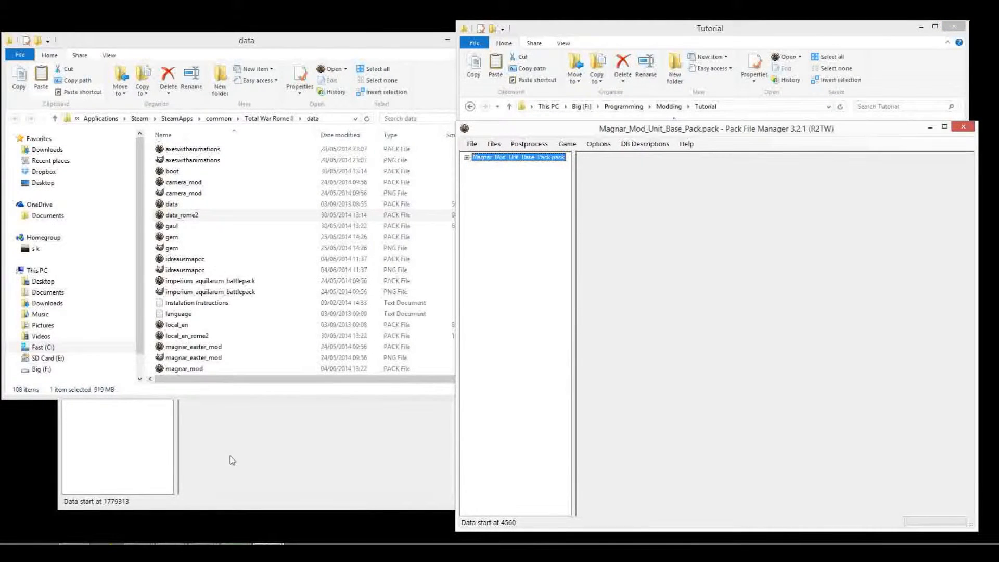
pyautogui.click(742, 32)
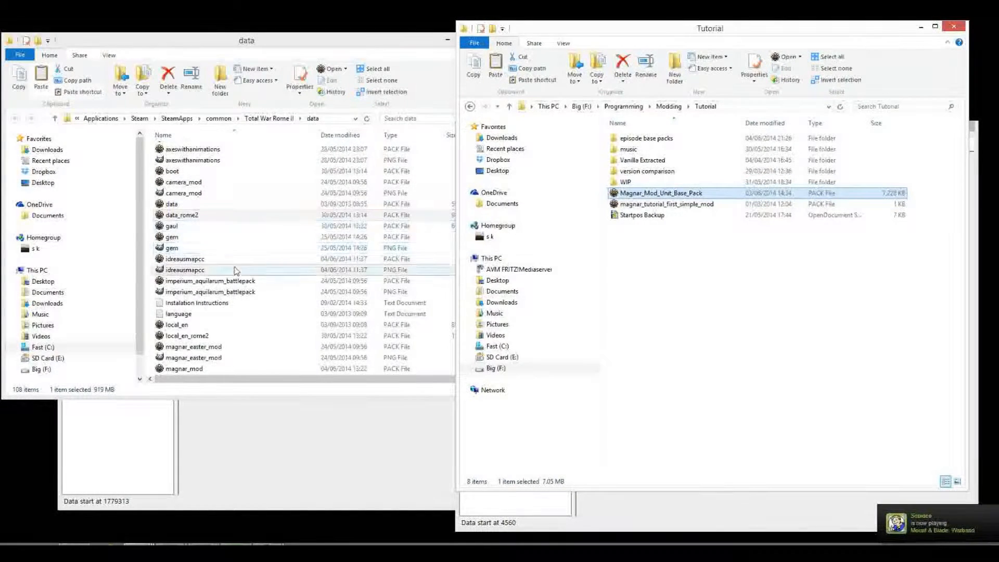
# Switch to the data_rome2.pack window and expand its ui folder and the flags folder inside it.
pyautogui.click(194, 218)
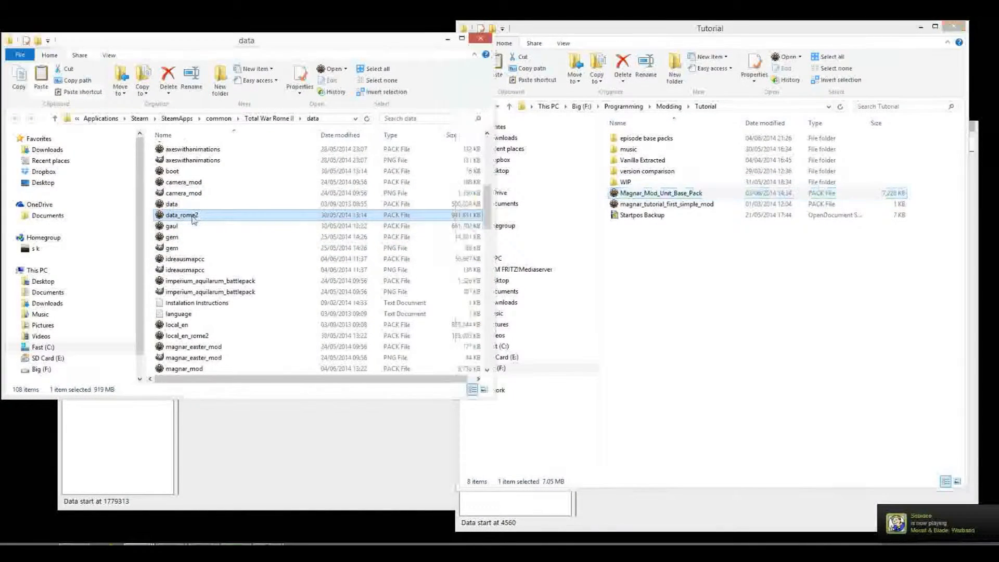
pyautogui.click(243, 446)
pyautogui.click(69, 147)
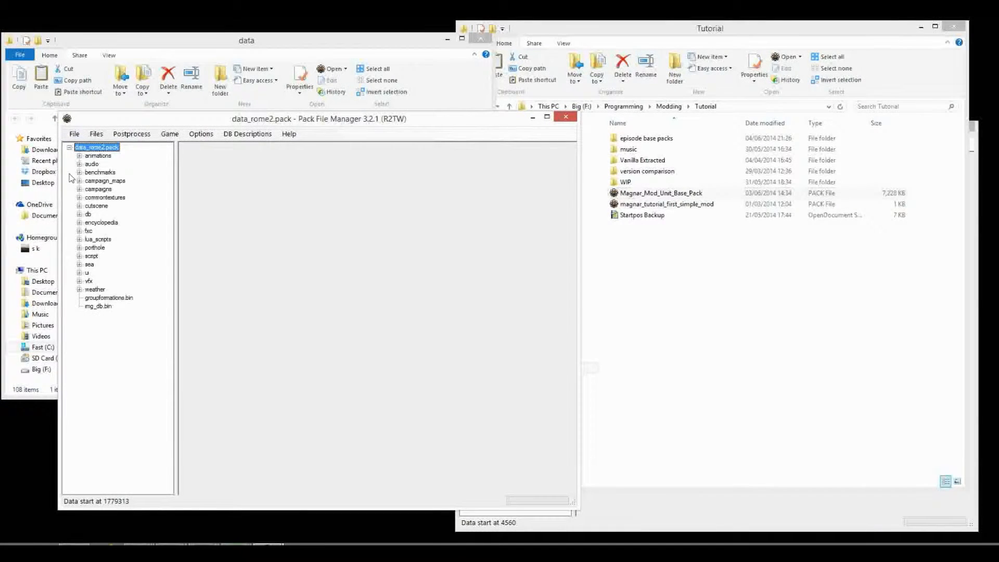
pyautogui.click(79, 273)
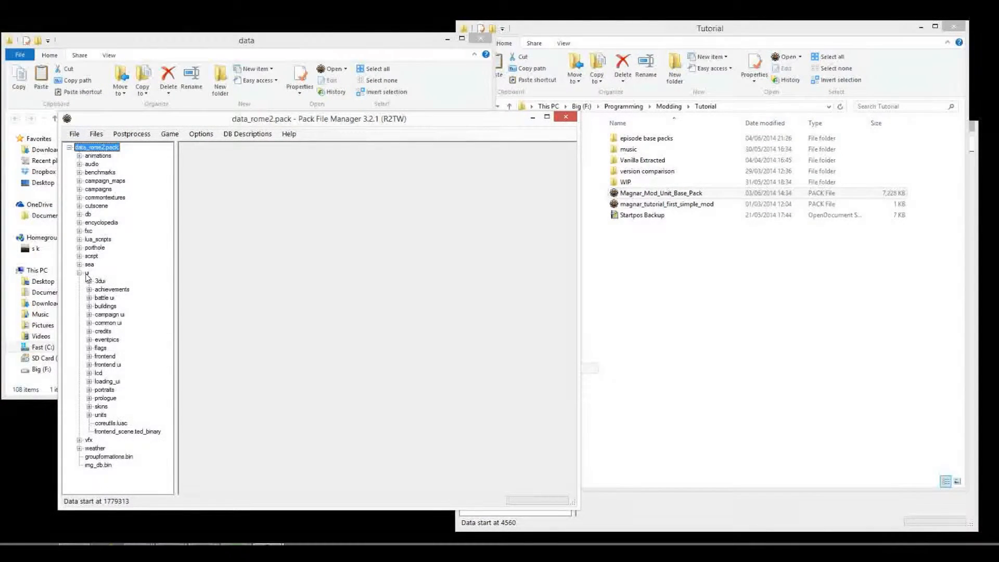
pyautogui.click(89, 349)
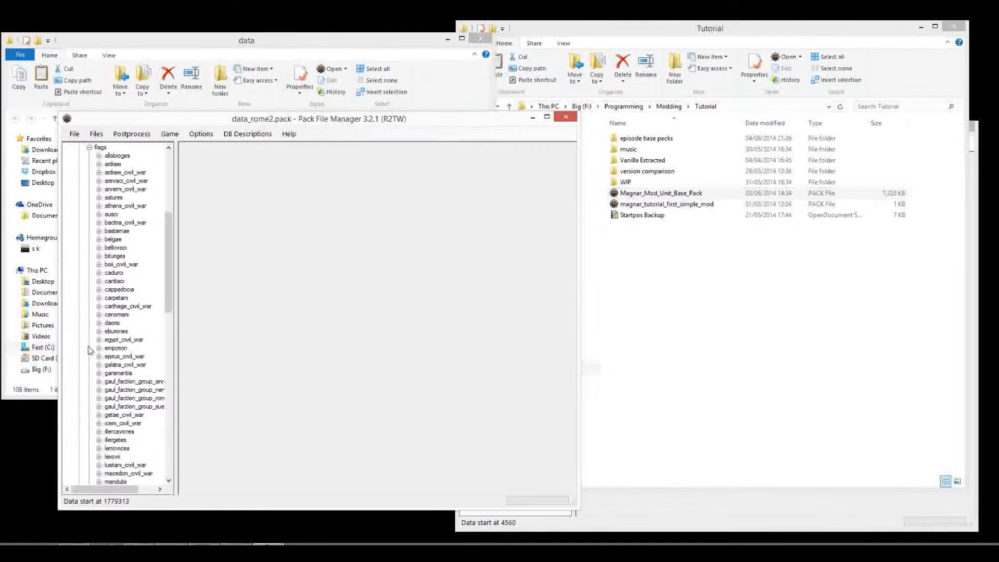
# Look through the faction folders under flags in data_rome2.pack, widening the file tree to read the full names.
pyautogui.click(113, 197)
pyautogui.click(115, 255)
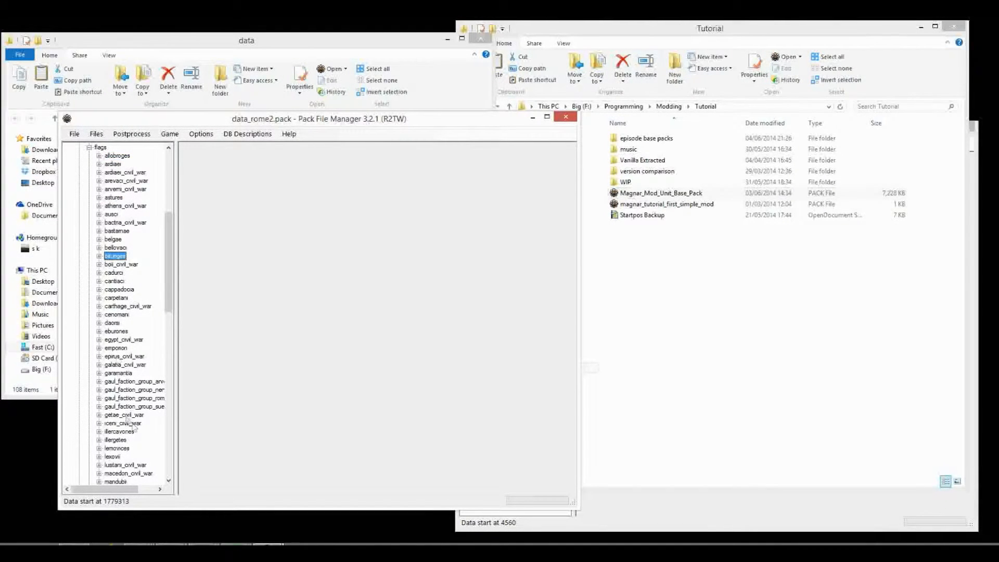
pyautogui.moveTo(168, 245); pyautogui.dragTo(175, 393)
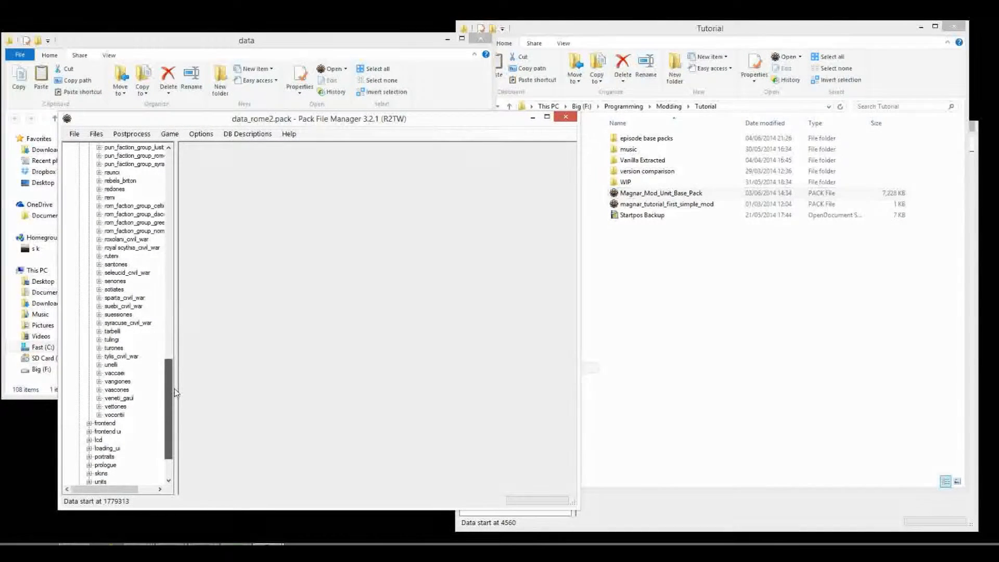
pyautogui.moveTo(168, 375); pyautogui.dragTo(176, 338)
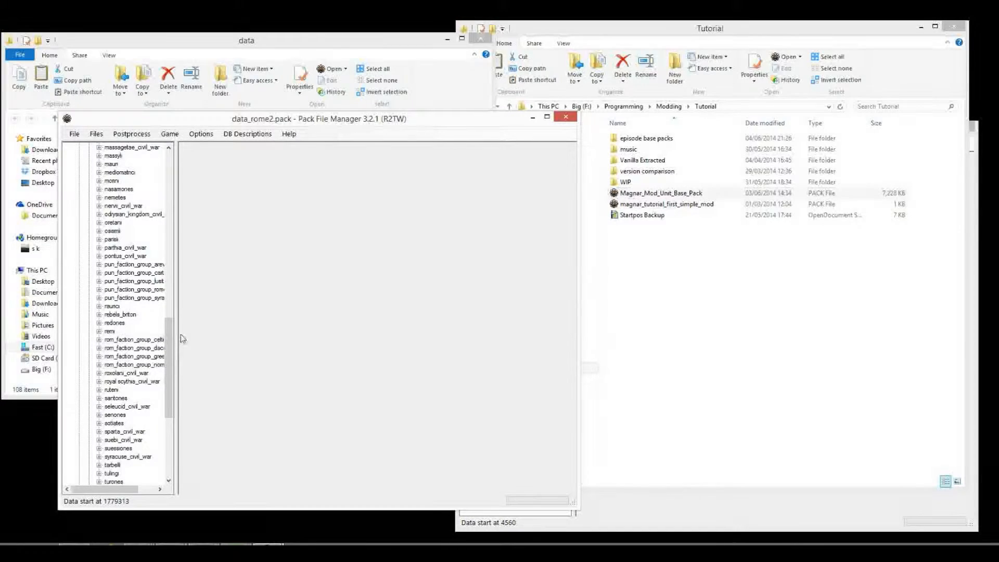
pyautogui.moveTo(175, 335); pyautogui.dragTo(212, 380)
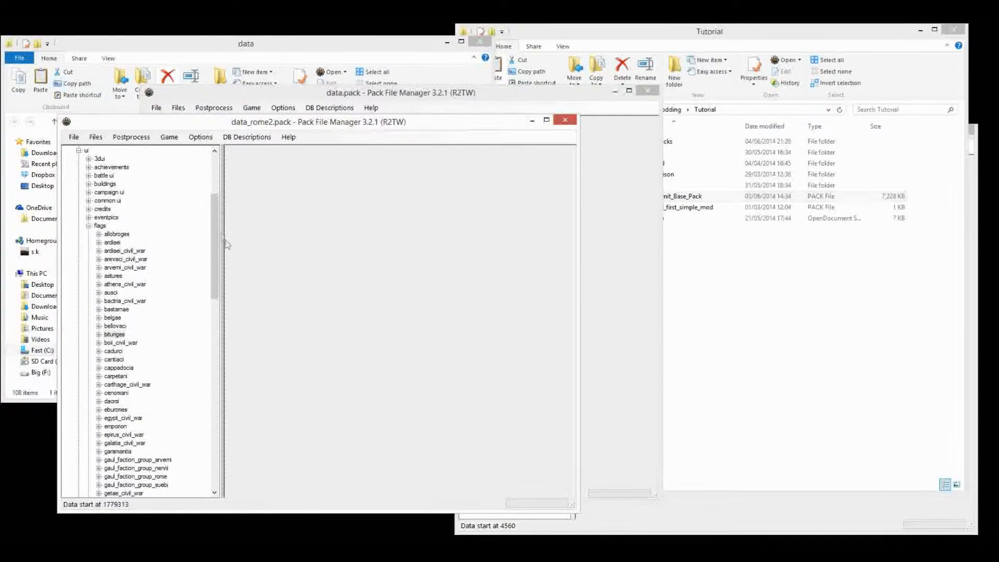
pyautogui.moveTo(215, 236); pyautogui.dragTo(216, 378)
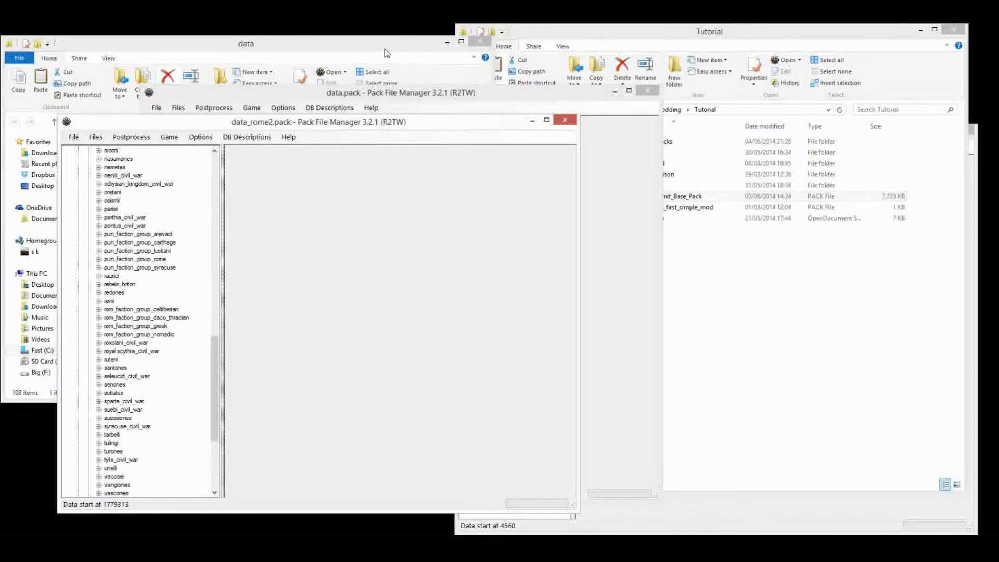
# Switch to data.pack from the game's data folder and display the faction folders under ui and flags.
pyautogui.click(386, 52)
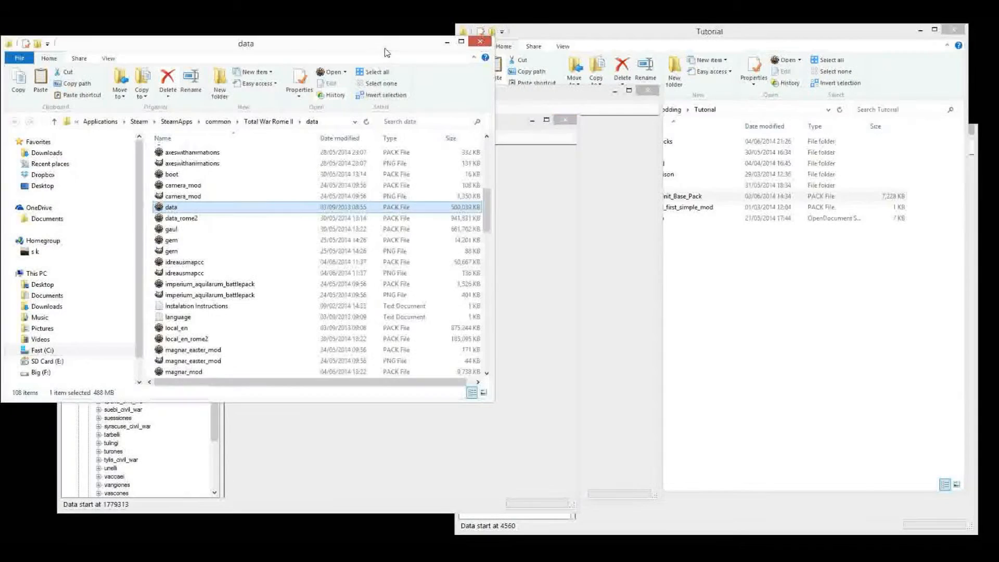
pyautogui.doubleClick(178, 211)
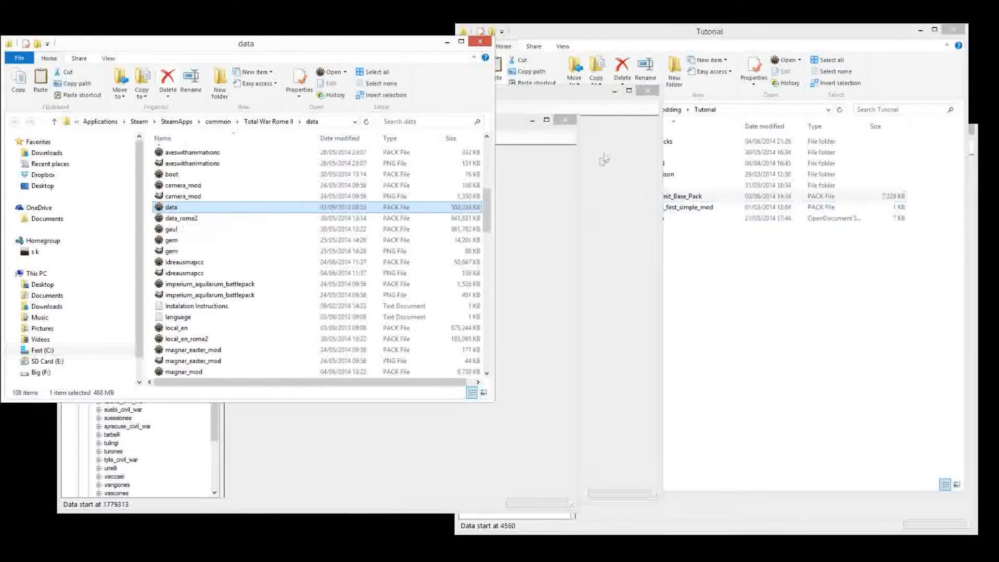
pyautogui.moveTo(255, 357); pyautogui.dragTo(257, 134)
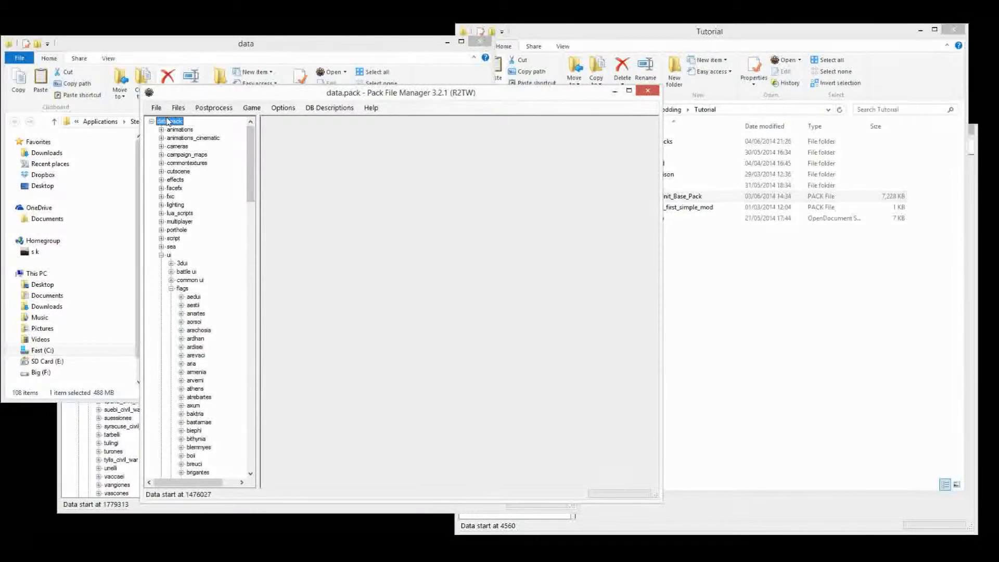
pyautogui.click(162, 255)
pyautogui.click(162, 255)
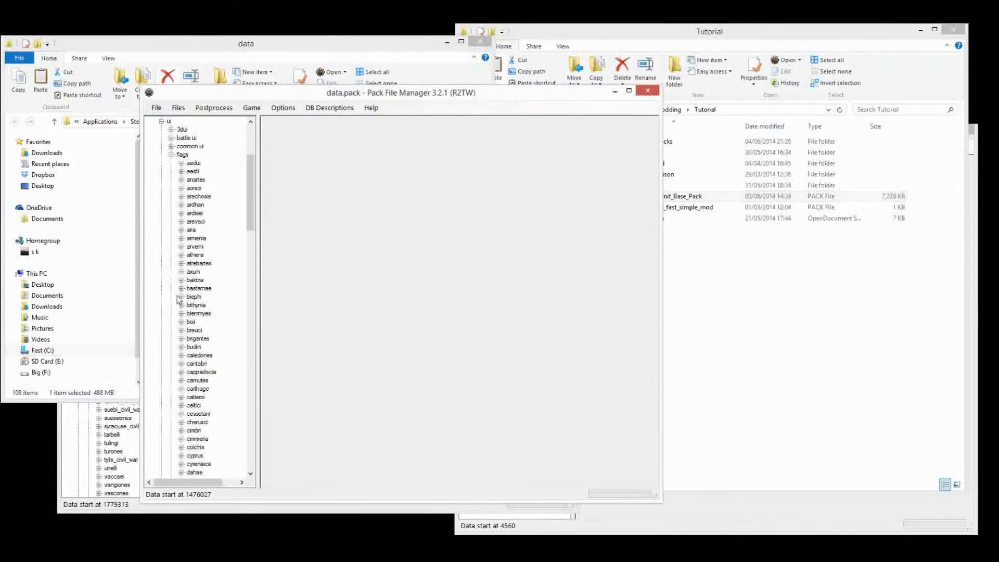
# Start extracting only the rome folder from the ui flags of data.pack.
pyautogui.moveTo(249, 172); pyautogui.dragTo(248, 348)
pyautogui.click(191, 364)
pyautogui.rightClick(191, 364)
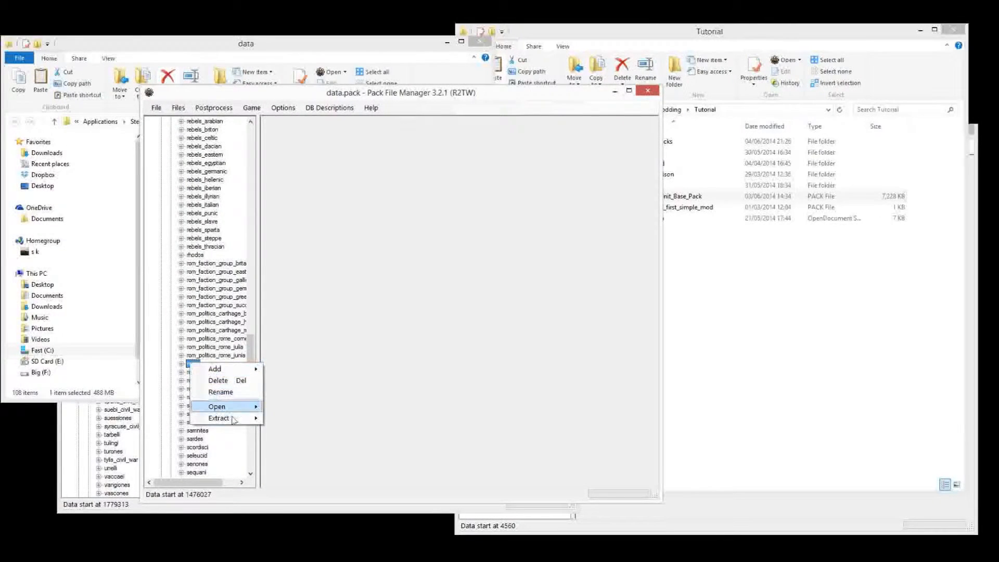
pyautogui.moveTo(235, 420)
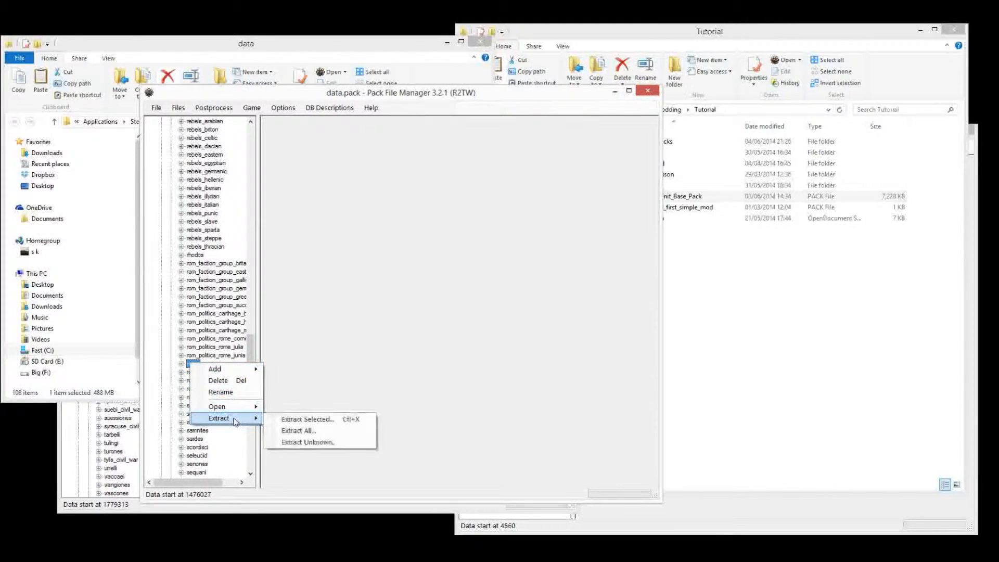
pyautogui.click(284, 419)
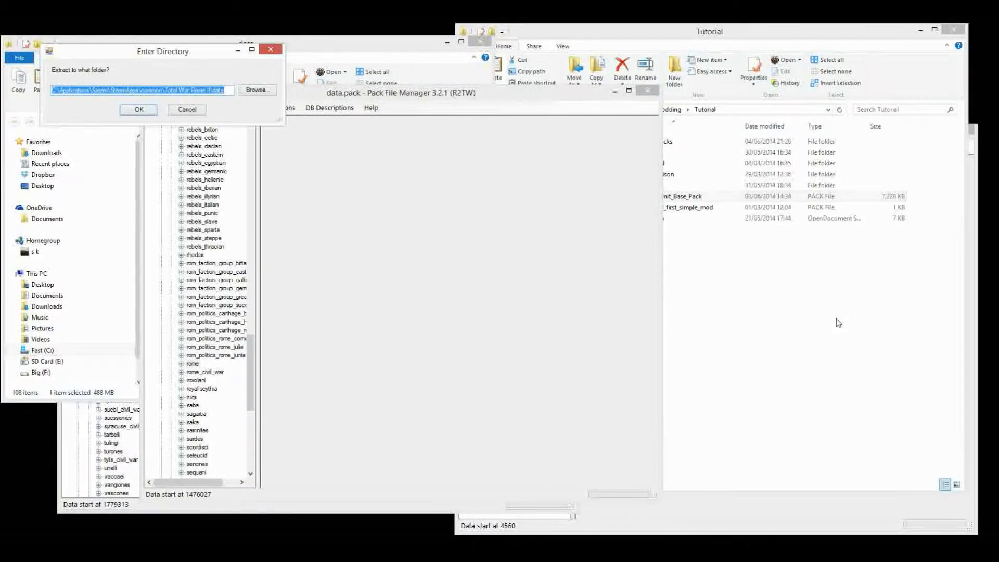
# Browse for the extraction destination on the Big (F:) drive, expanding Programming and Modding.
pyautogui.click(649, 196)
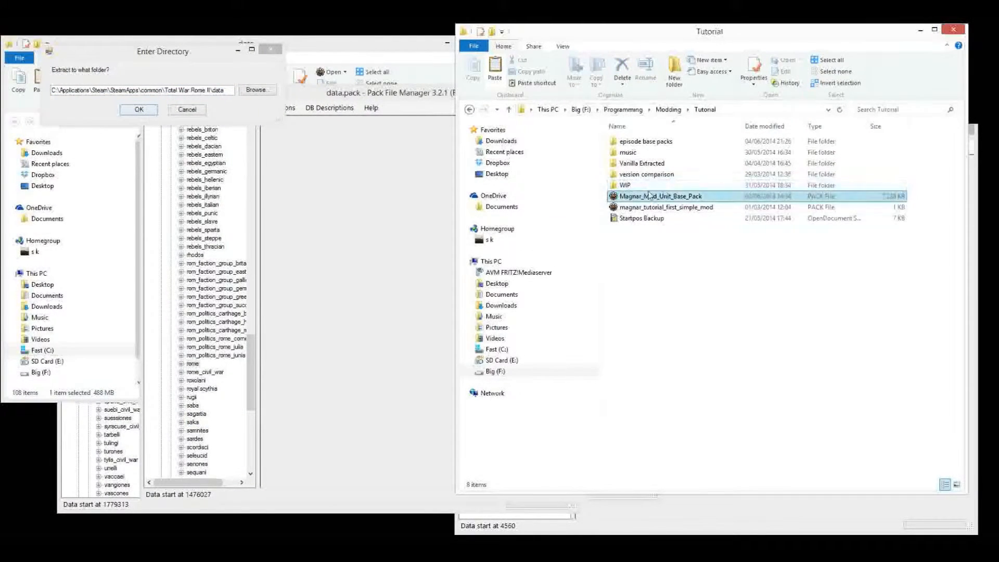
pyautogui.click(256, 90)
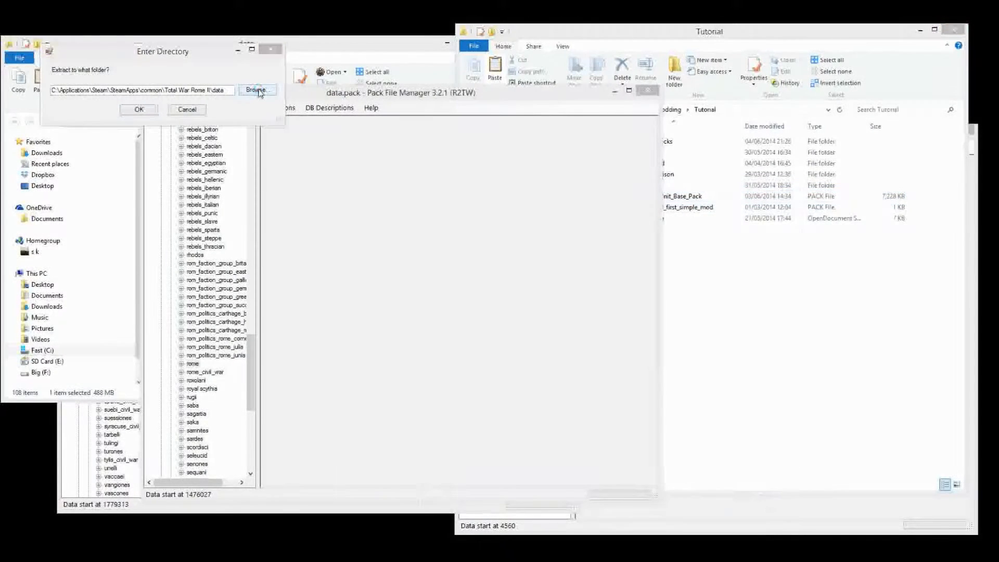
pyautogui.moveTo(789, 317); pyautogui.dragTo(804, 415)
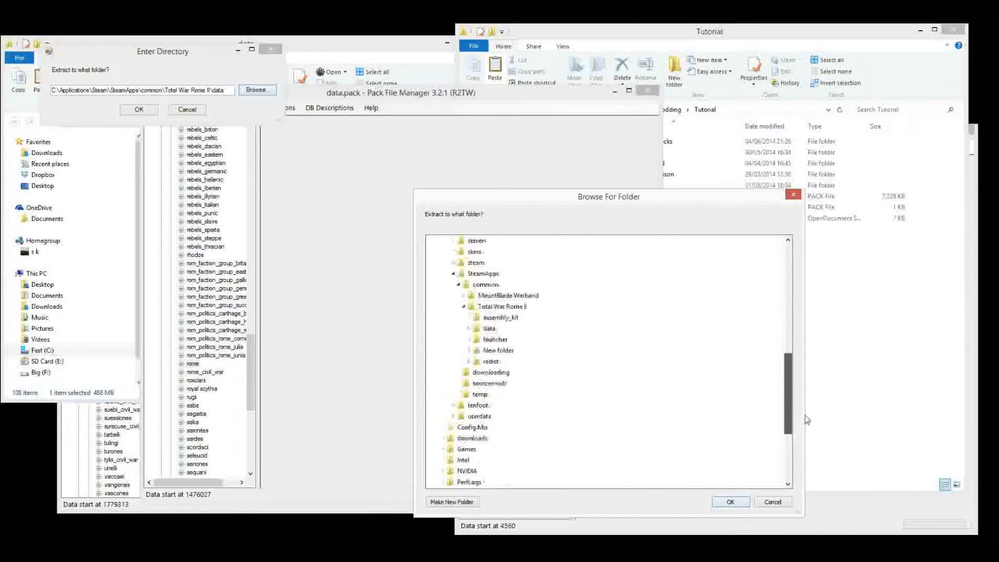
pyautogui.click(454, 274)
pyautogui.click(437, 460)
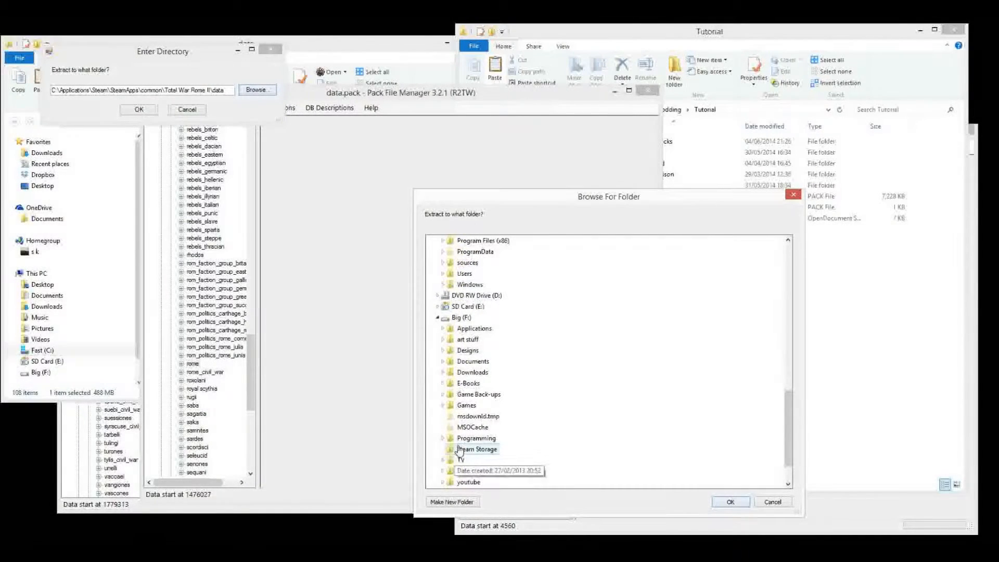
pyautogui.click(443, 446)
pyautogui.click(447, 416)
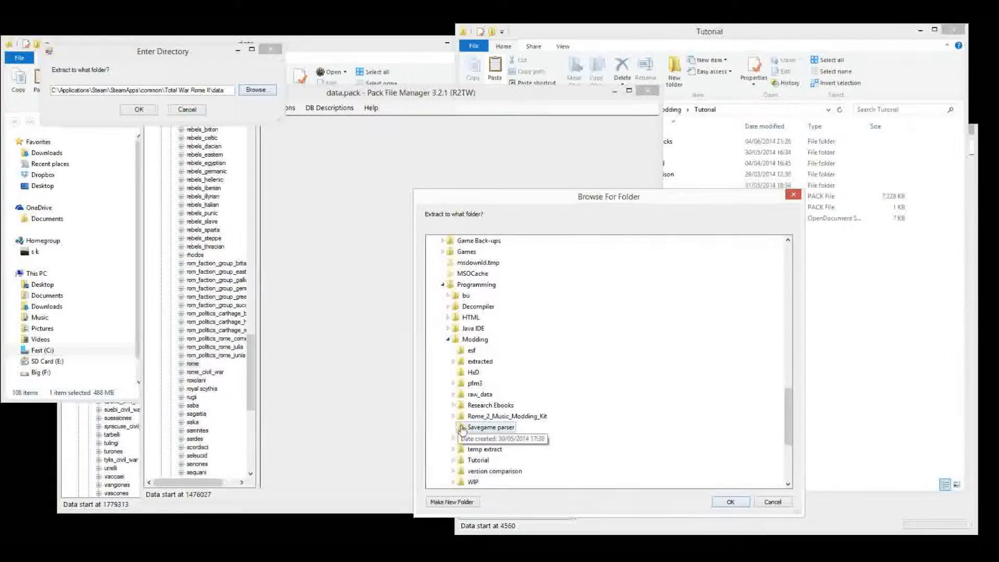
pyautogui.click(473, 482)
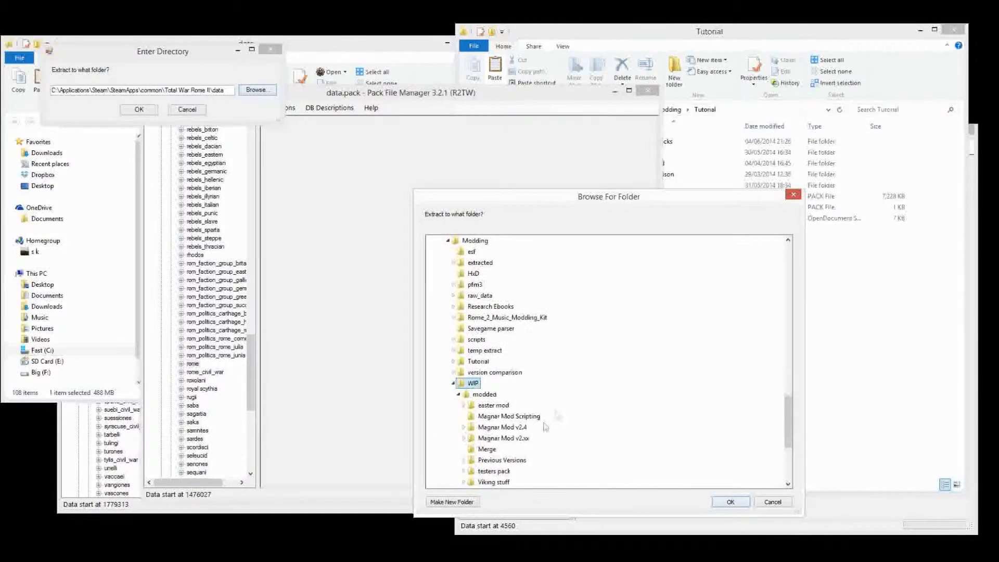
pyautogui.scroll(-2, 555, 435)
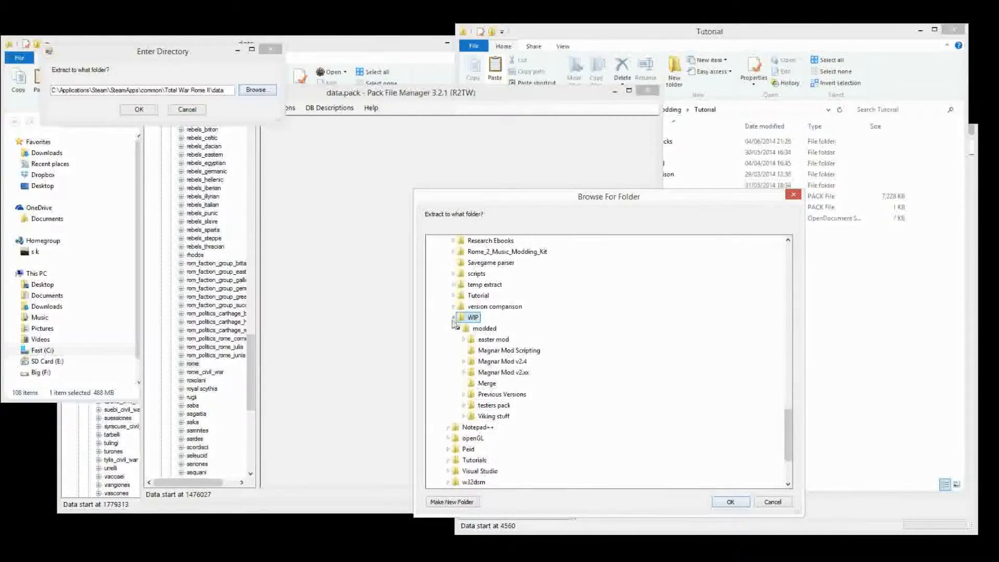
pyautogui.click(456, 318)
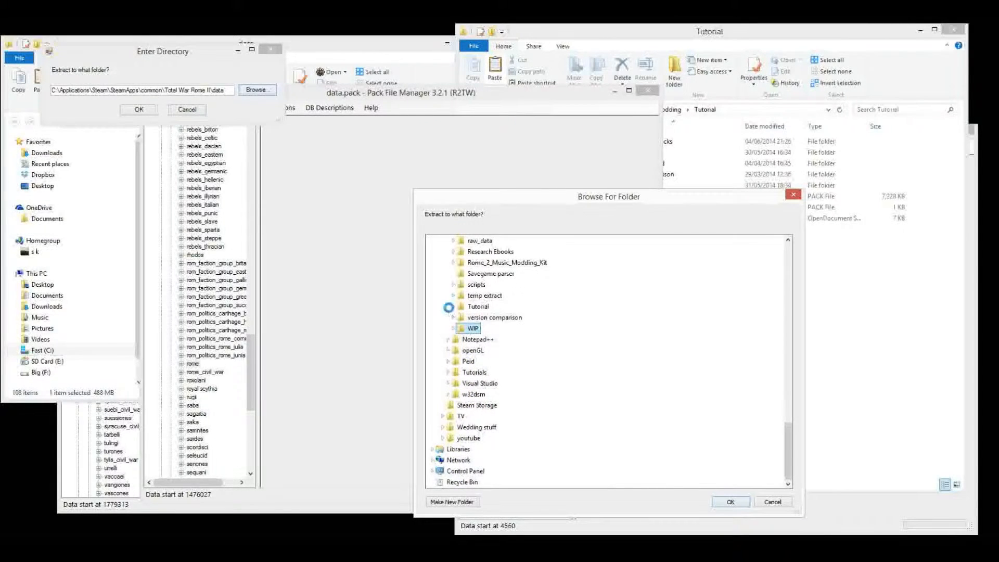
# Set the extraction destination to F:\Programming\Modding\Tutorial\WIP and extract the rome flag files there.
pyautogui.click(453, 306)
pyautogui.click(476, 361)
pyautogui.click(458, 361)
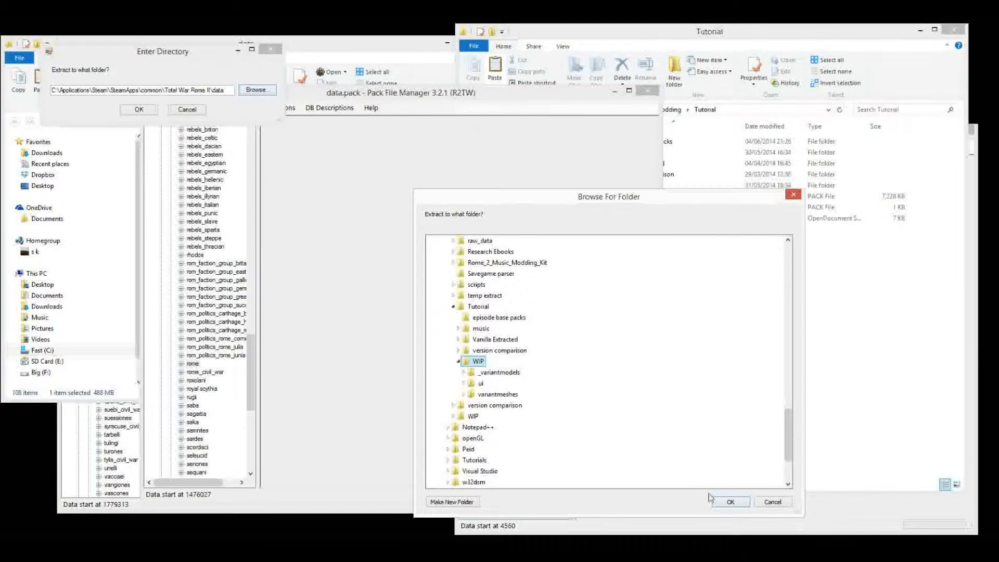
pyautogui.click(731, 500)
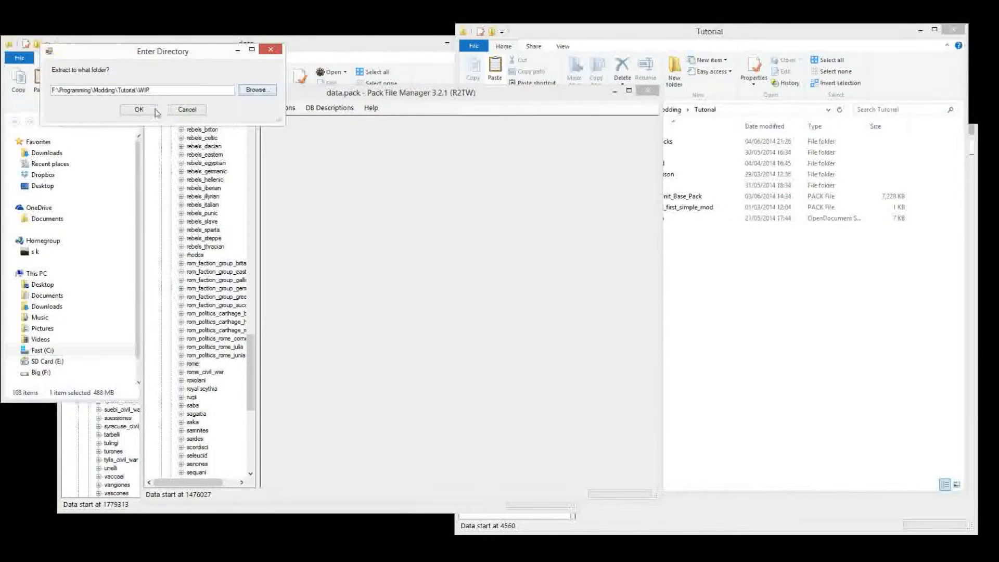
pyautogui.click(139, 110)
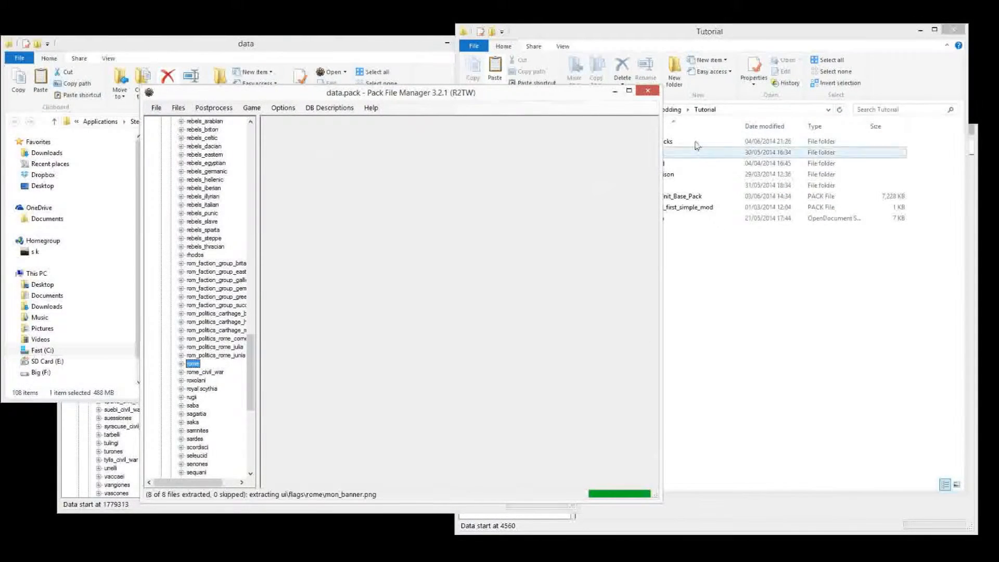
# Close the data.pack and data_rome2.pack windows.
pyautogui.click(647, 92)
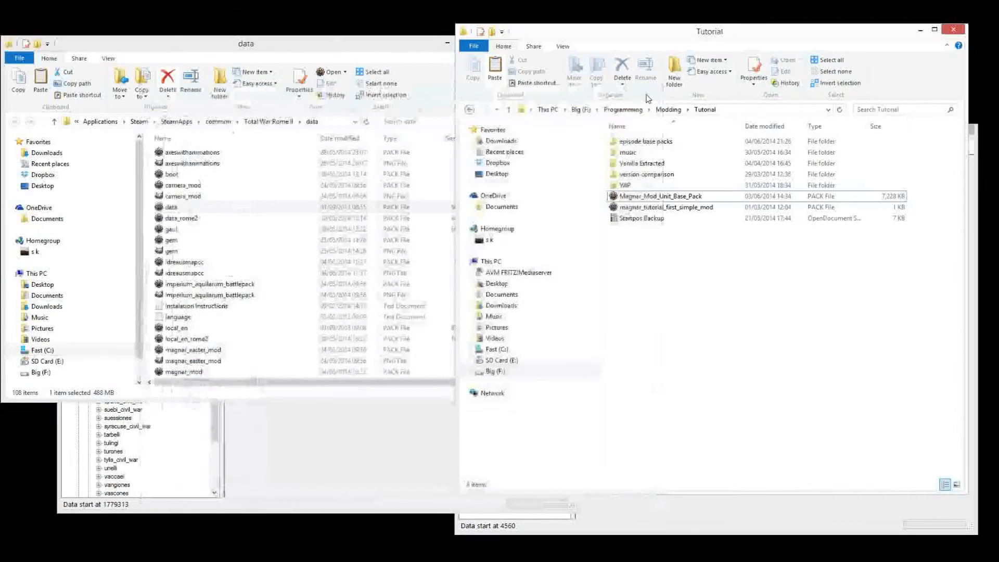
pyautogui.click(379, 423)
pyautogui.click(572, 123)
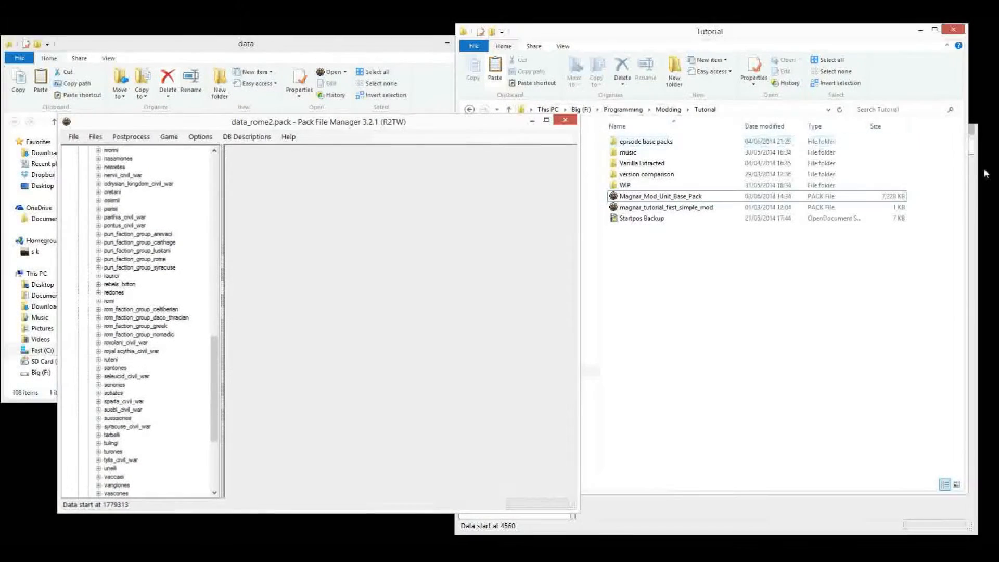
# Open the extracted flags folder inside WIP\ui of the Tutorial folder.
pyautogui.click(629, 186)
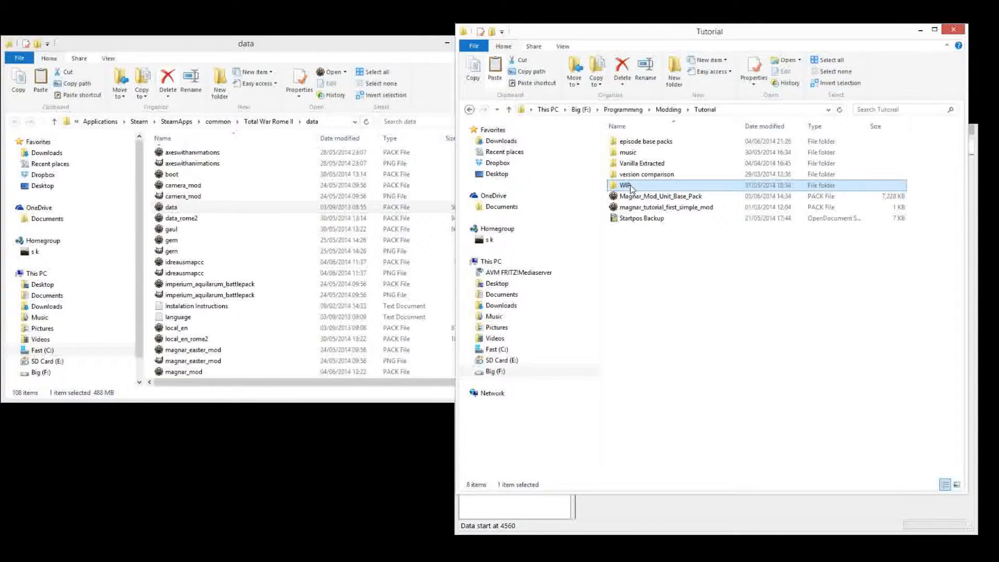
pyautogui.doubleClick(631, 186)
pyautogui.doubleClick(631, 153)
pyautogui.doubleClick(634, 142)
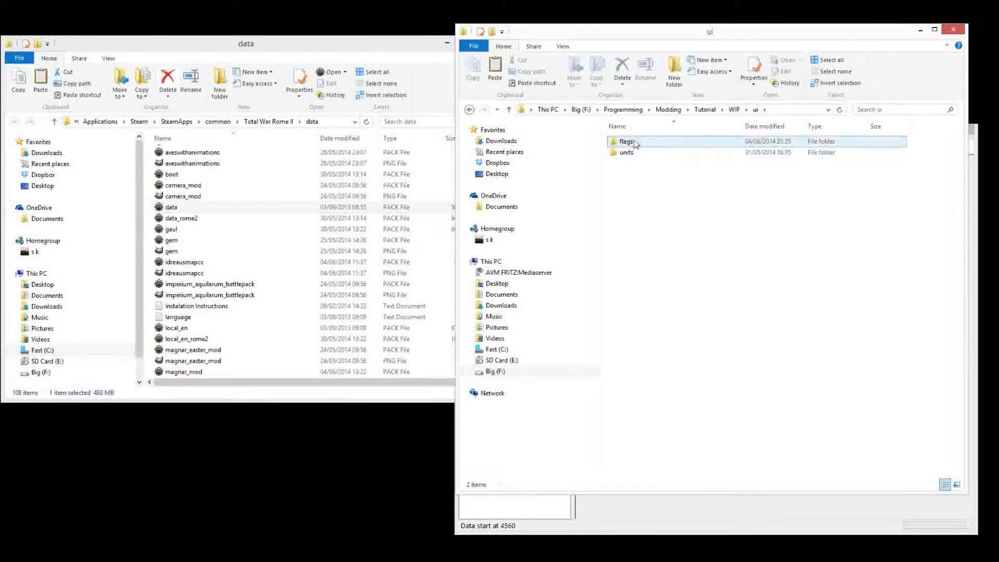
# Open the rome folder inside the extracted flags folder.
pyautogui.doubleClick(635, 143)
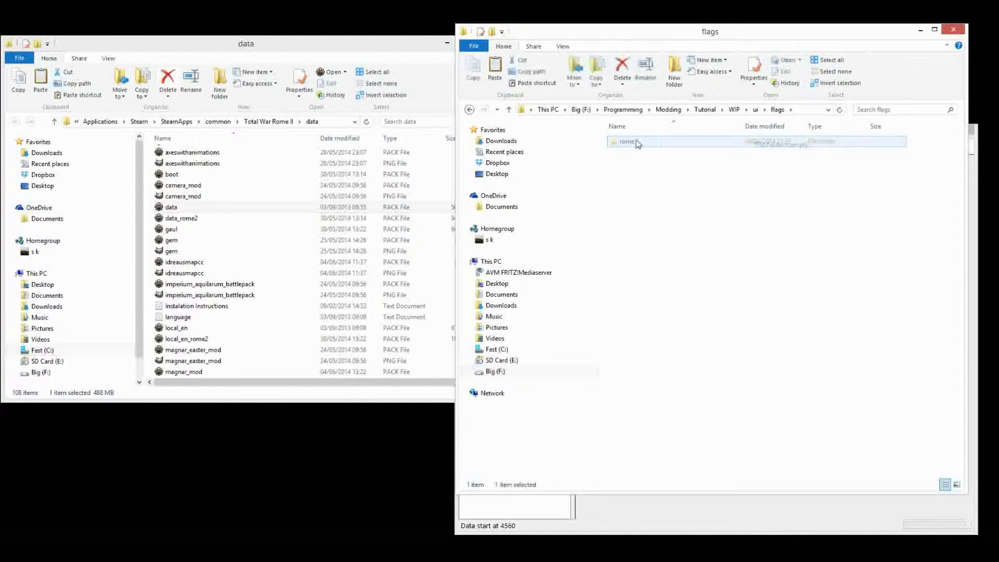
pyautogui.click(944, 485)
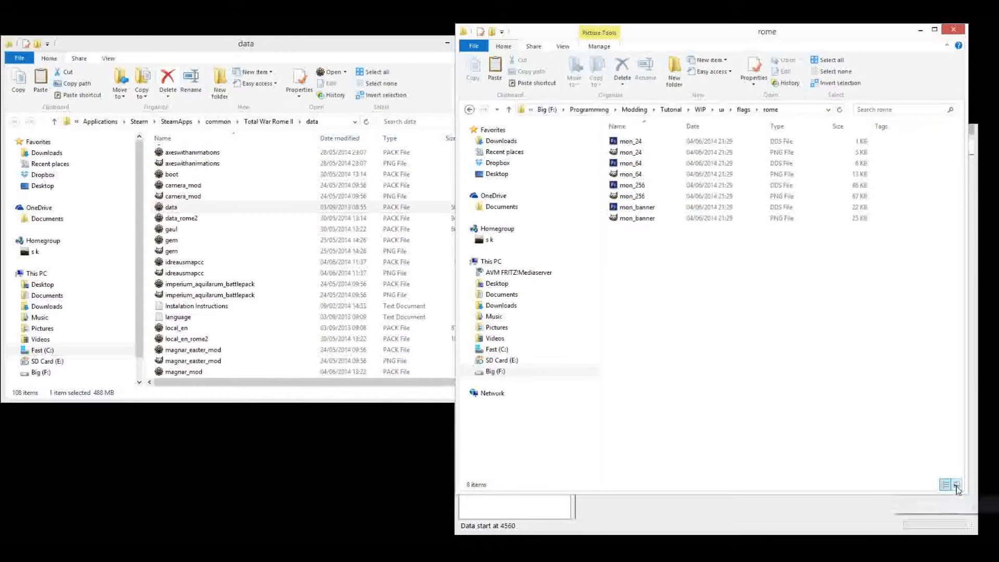
# Examine the DDS and PNG versions of the mon_24, mon_64, mon_256 and mon_banner flag files.
pyautogui.click(656, 144)
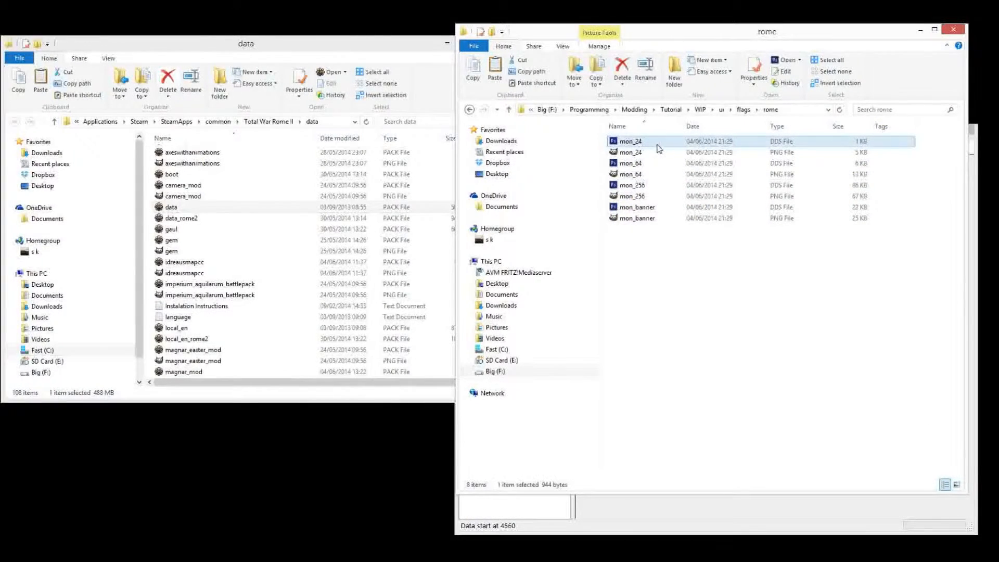
pyautogui.click(658, 154)
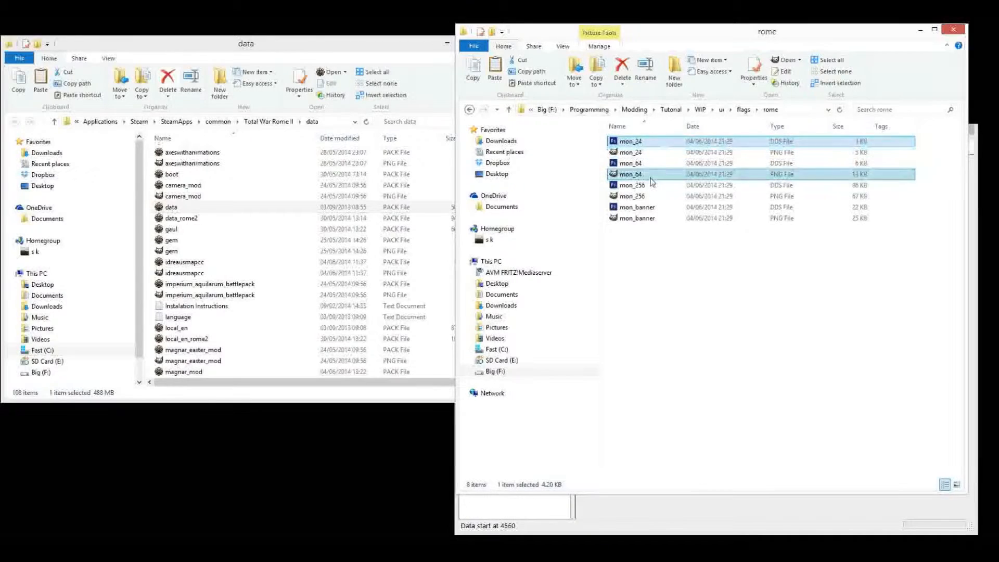
pyautogui.click(657, 164)
pyautogui.click(651, 189)
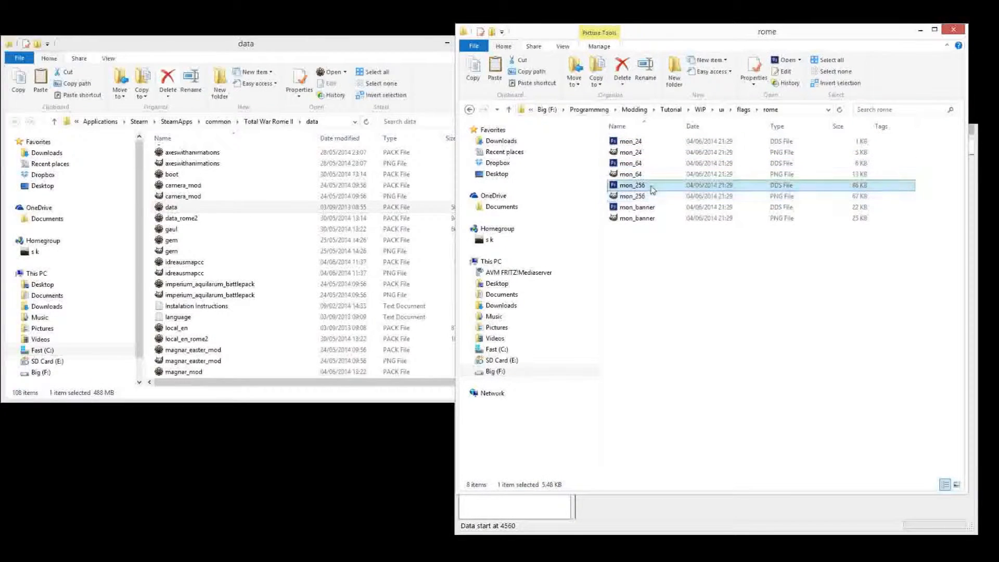
pyautogui.click(665, 141)
pyautogui.click(663, 155)
pyautogui.click(663, 164)
pyautogui.click(660, 194)
pyautogui.click(658, 174)
pyautogui.click(655, 162)
pyautogui.click(656, 142)
pyautogui.click(654, 218)
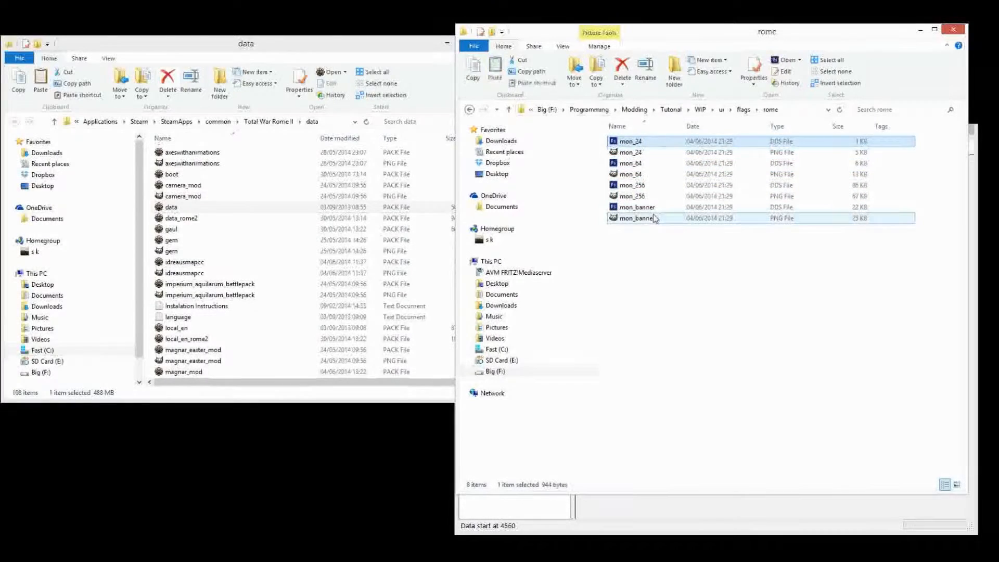
pyautogui.click(656, 196)
pyautogui.click(656, 210)
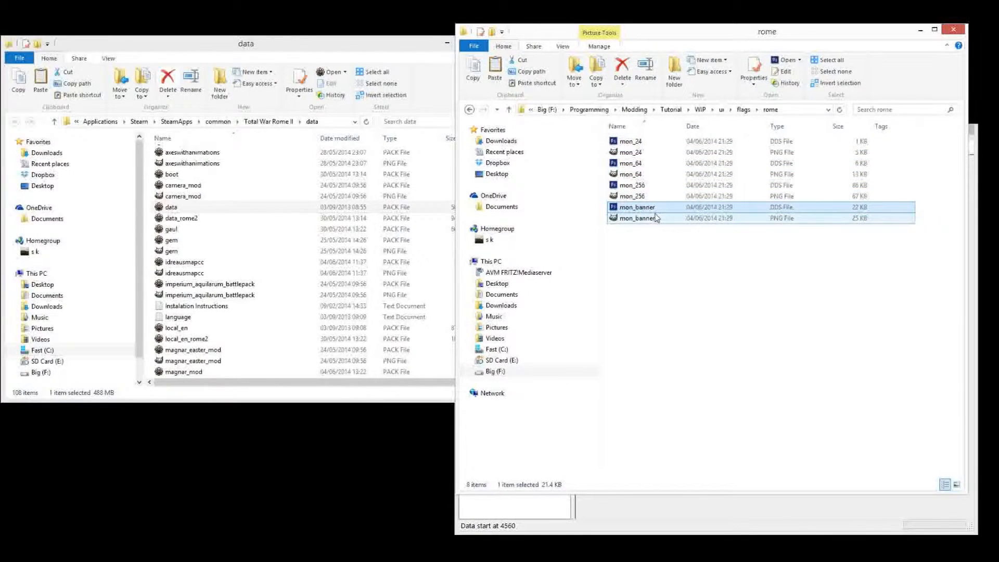
pyautogui.click(656, 218)
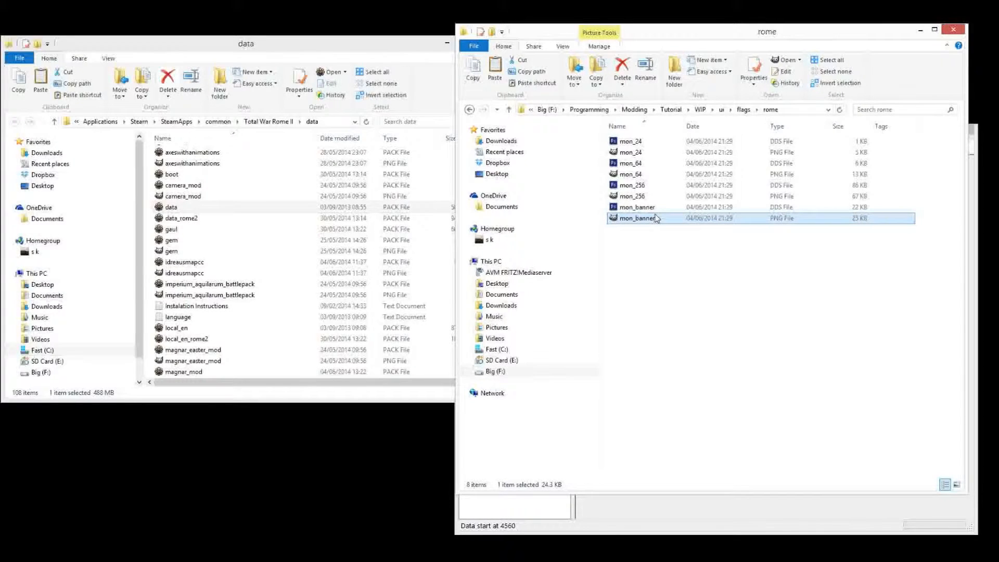
pyautogui.click(660, 152)
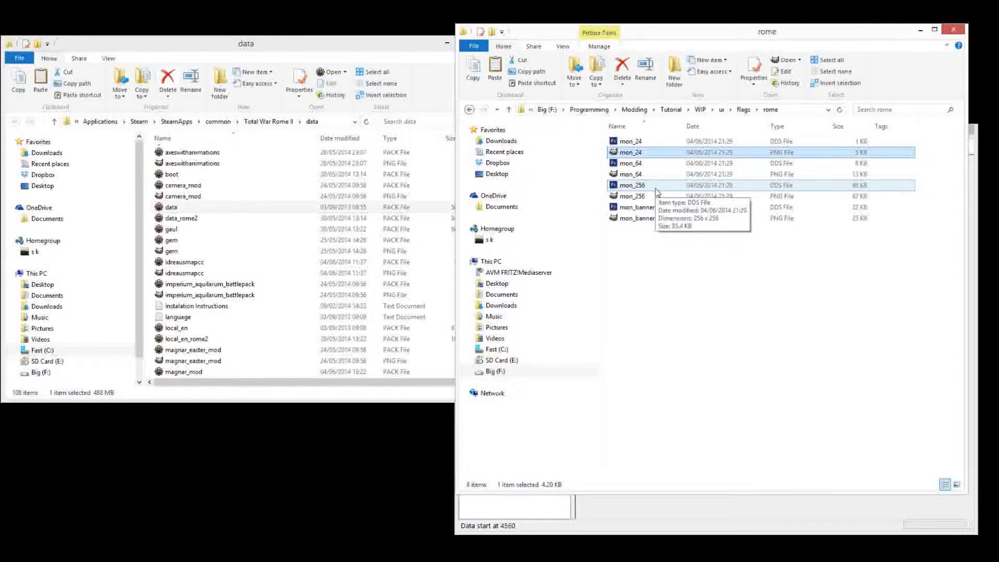
pyautogui.click(667, 143)
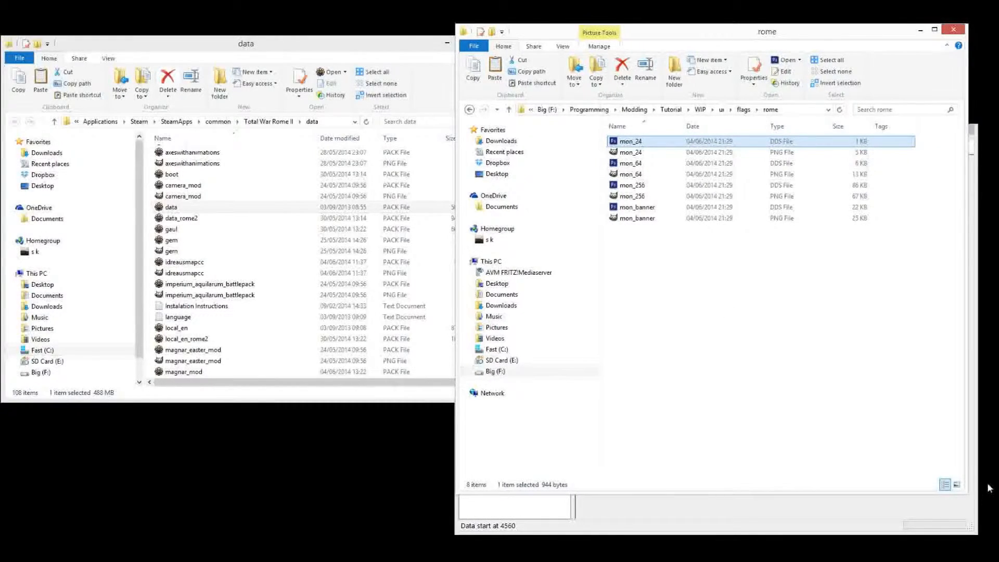
# Display the files in the rome folder as large thumbnails and clear the file selection.
pyautogui.click(956, 485)
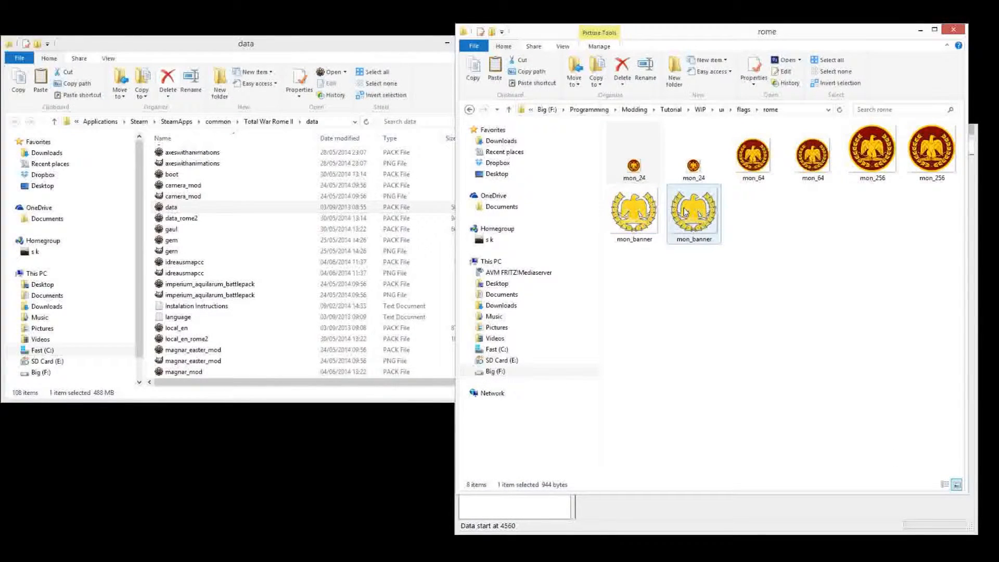
pyautogui.rightClick(651, 167)
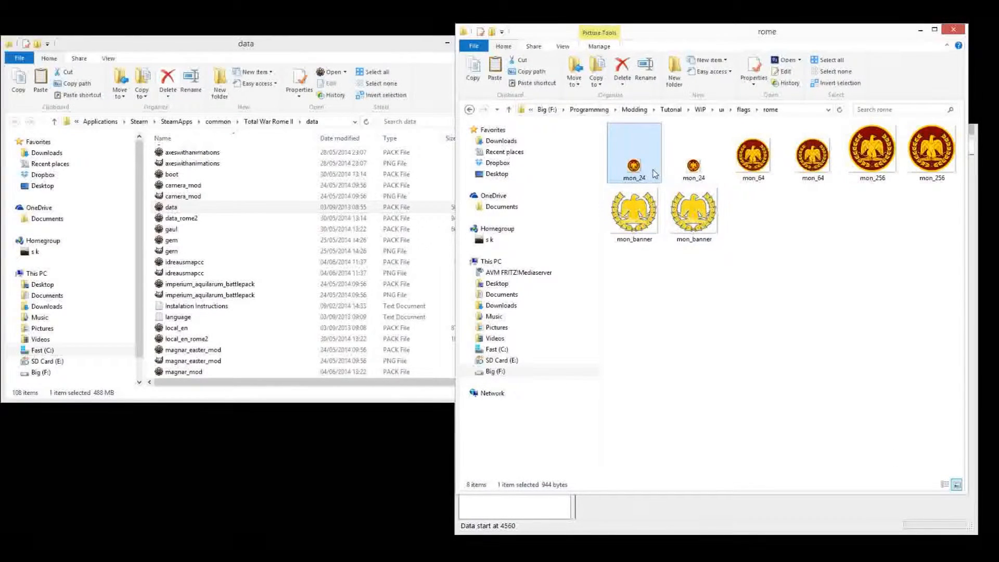
pyautogui.click(623, 338)
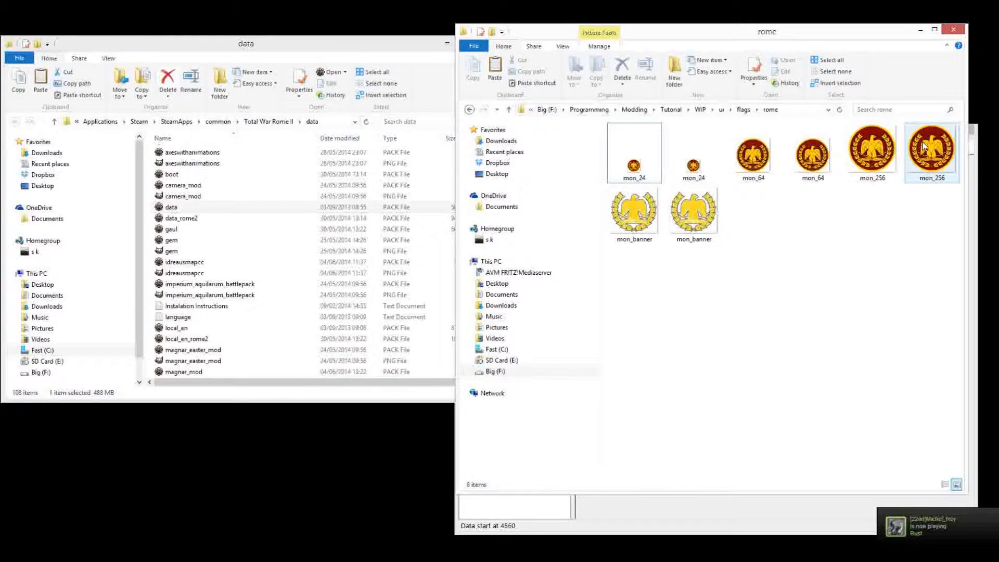
# Open the PNG version of mon_256 with GNU Image Manipulation Program.
pyautogui.moveTo(923, 146)
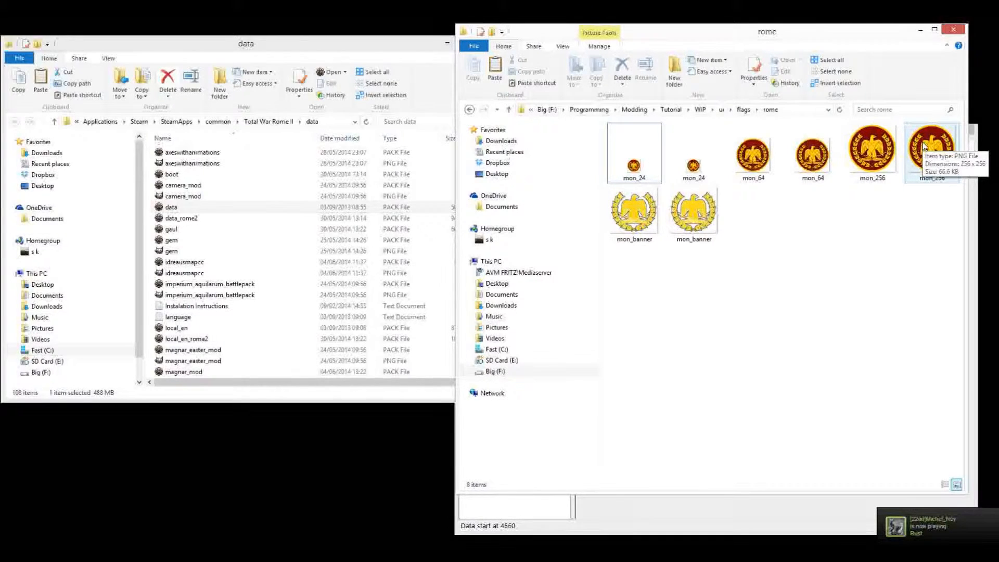
pyautogui.rightClick(913, 139)
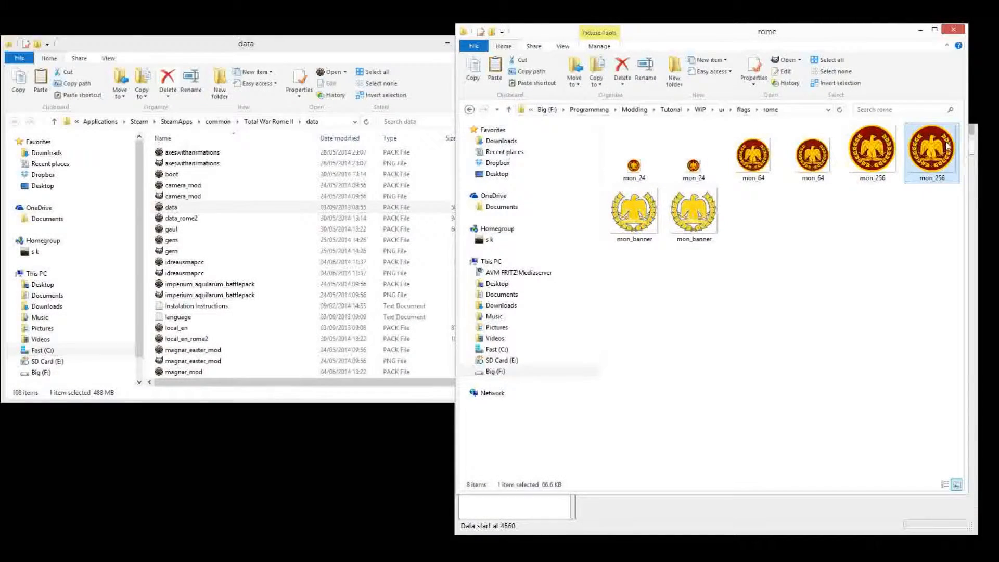
pyautogui.moveTo(875, 250)
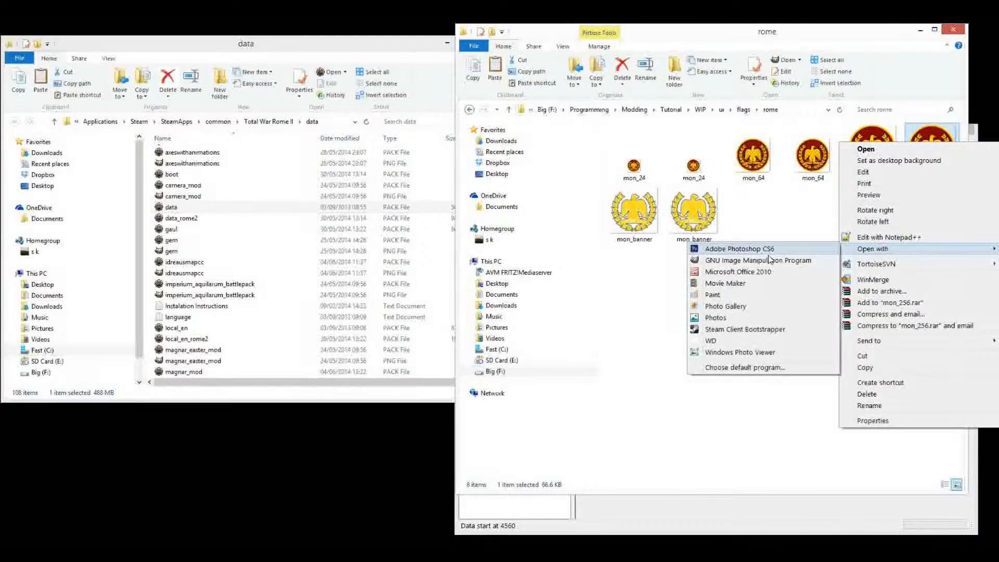
pyautogui.click(740, 262)
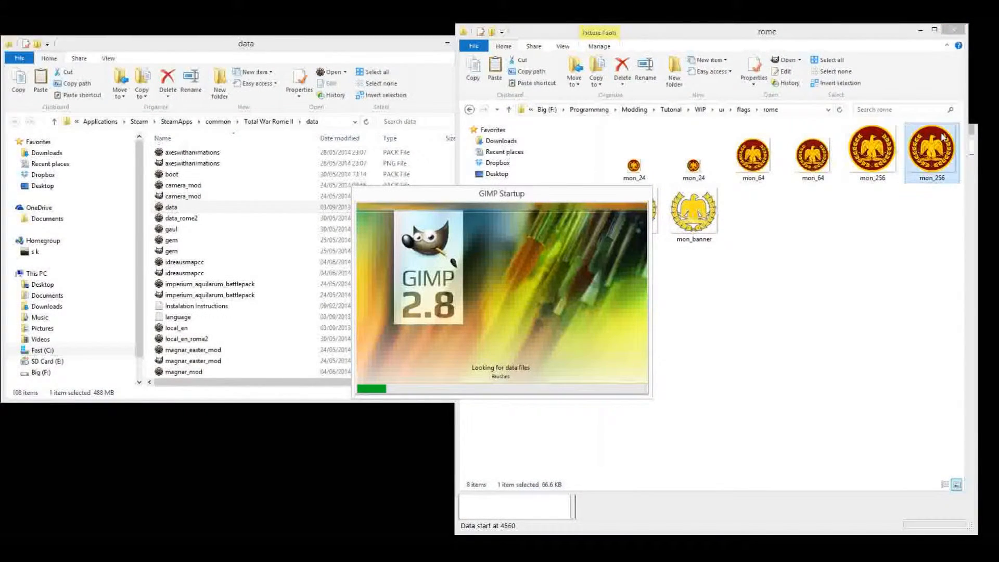
# Check the file properties of the mon_256 PNG and dismiss them without changes.
pyautogui.rightClick(931, 156)
pyautogui.click(872, 412)
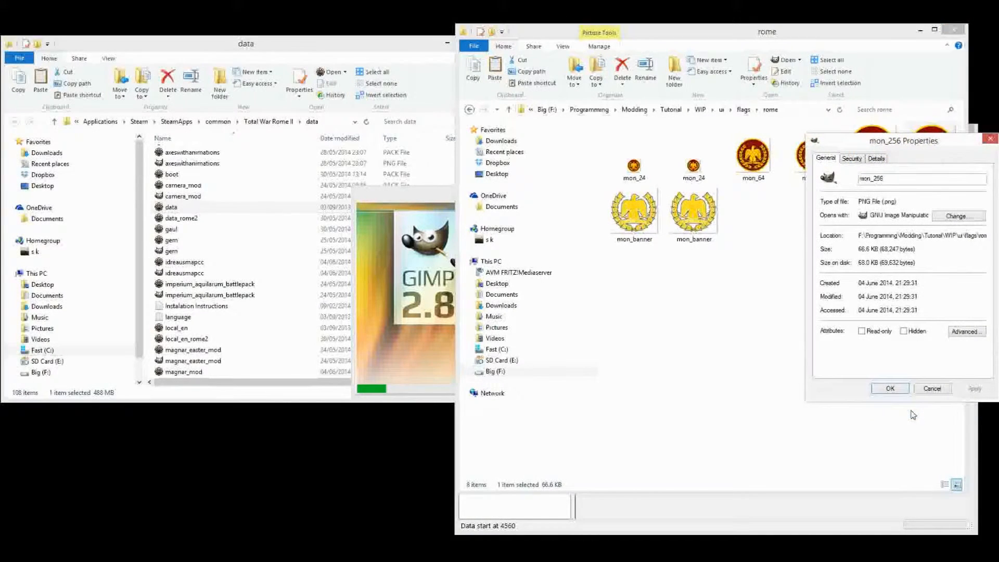
pyautogui.click(932, 388)
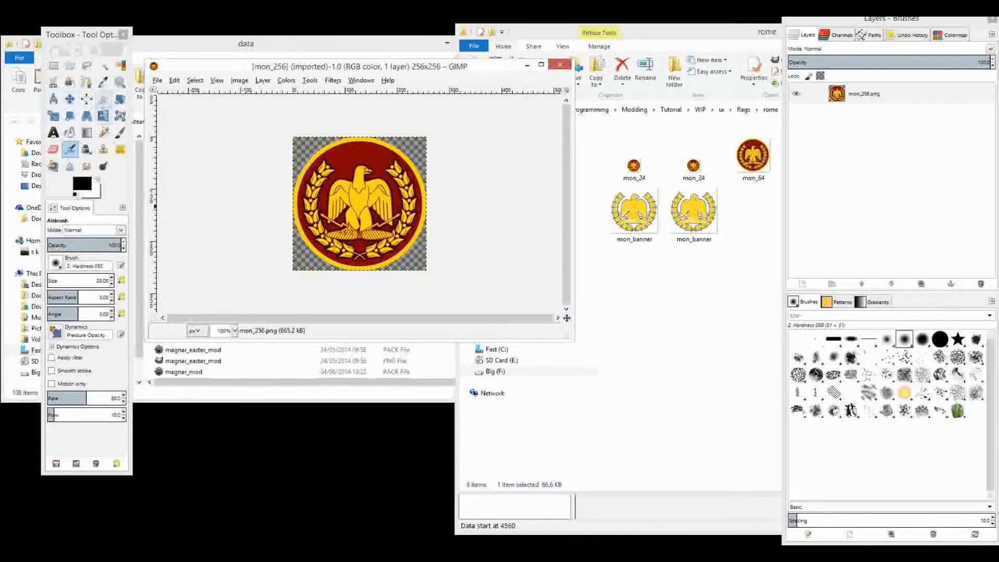
# Select the Pencil tool for painting on the mon_256 emblem.
pyautogui.click(110, 134)
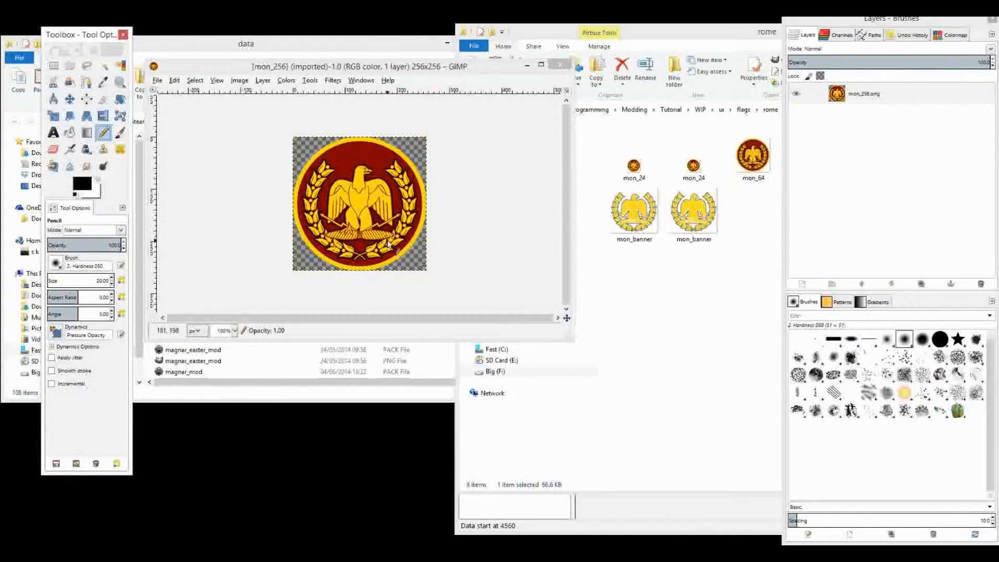
pyautogui.scroll(2, 367, 241)
pyautogui.scroll(-1, 365, 233)
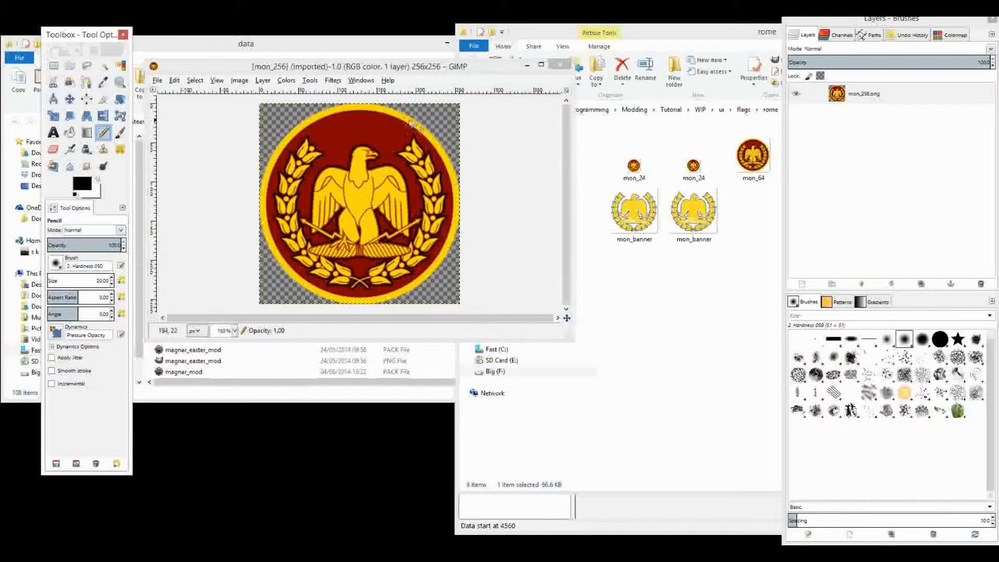
# Draw a black diagonal cross over the eagle emblem with two strokes, and undo both strokes.
pyautogui.moveTo(410, 126)
pyautogui.mouseDown()
pyautogui.moveTo(364, 195)
pyautogui.moveTo(289, 267)
pyautogui.mouseUp()
pyautogui.moveTo(293, 134); pyautogui.dragTo(424, 269)
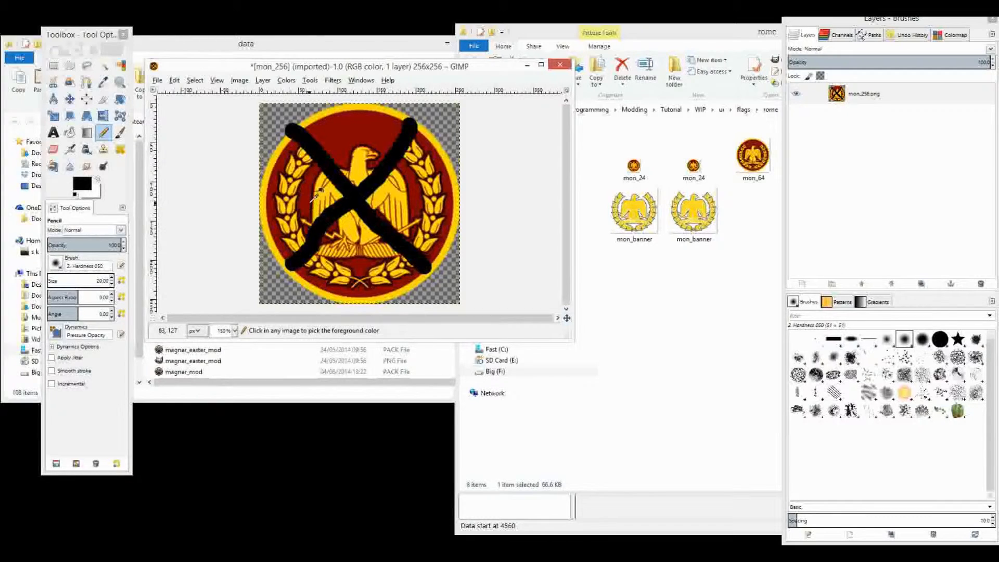
pyautogui.hotkey('ctrl', 'z')
pyautogui.hotkey('ctrl', 'z')
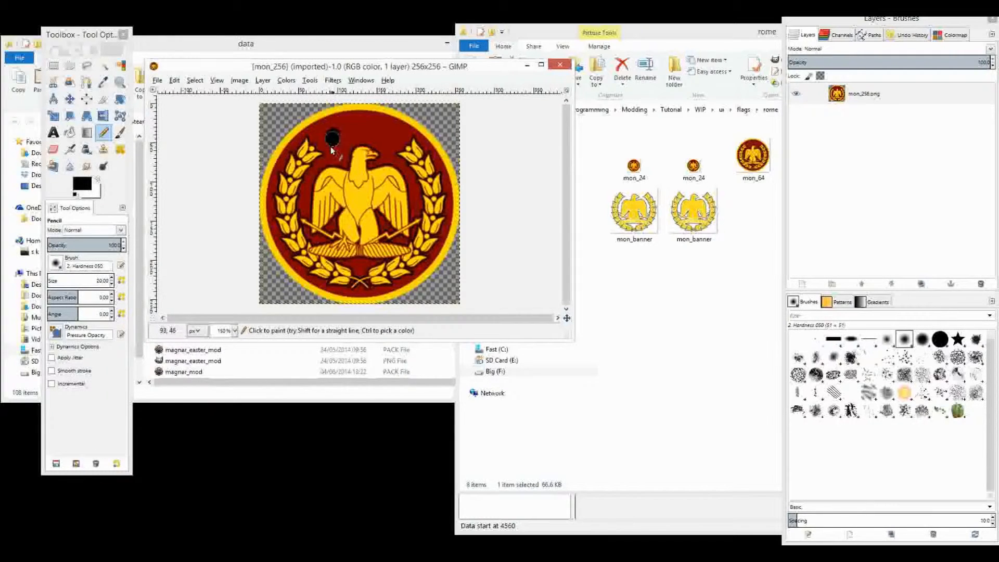
# Paint a black smiley face over the eagle emblem, with two eyes above and a curved mouth below.
pyautogui.moveTo(344, 145)
pyautogui.mouseDown()
pyautogui.moveTo(337, 139)
pyautogui.moveTo(392, 148)
pyautogui.moveTo(389, 140)
pyautogui.mouseUp()
pyautogui.moveTo(314, 212)
pyautogui.mouseDown()
pyautogui.moveTo(336, 232)
pyautogui.moveTo(382, 241)
pyautogui.moveTo(410, 233)
pyautogui.moveTo(427, 203)
pyautogui.mouseUp()
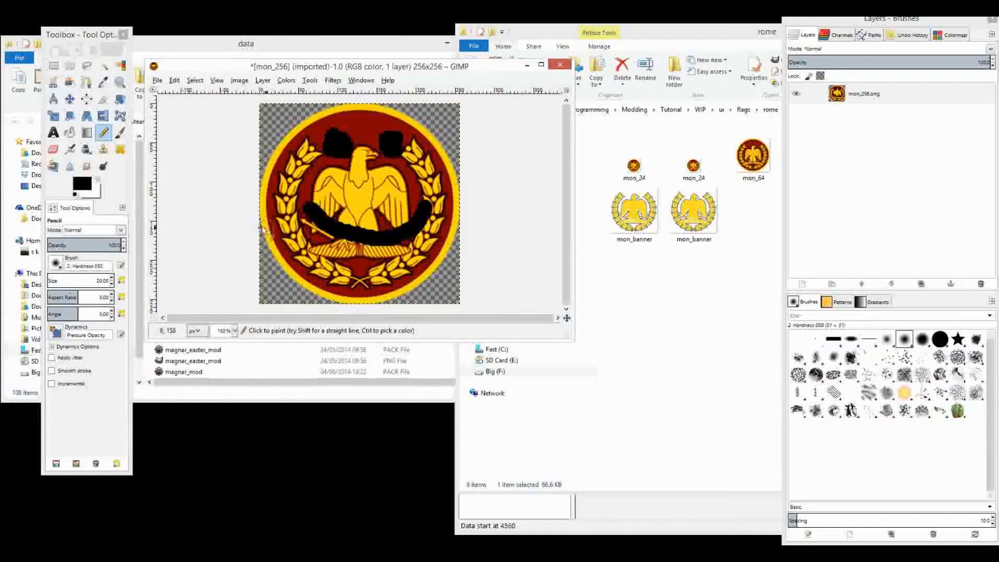
# Export the edited emblem as a PNG image to the rome folder, replacing mon_256.png and keeping the default export options.
pyautogui.click(157, 81)
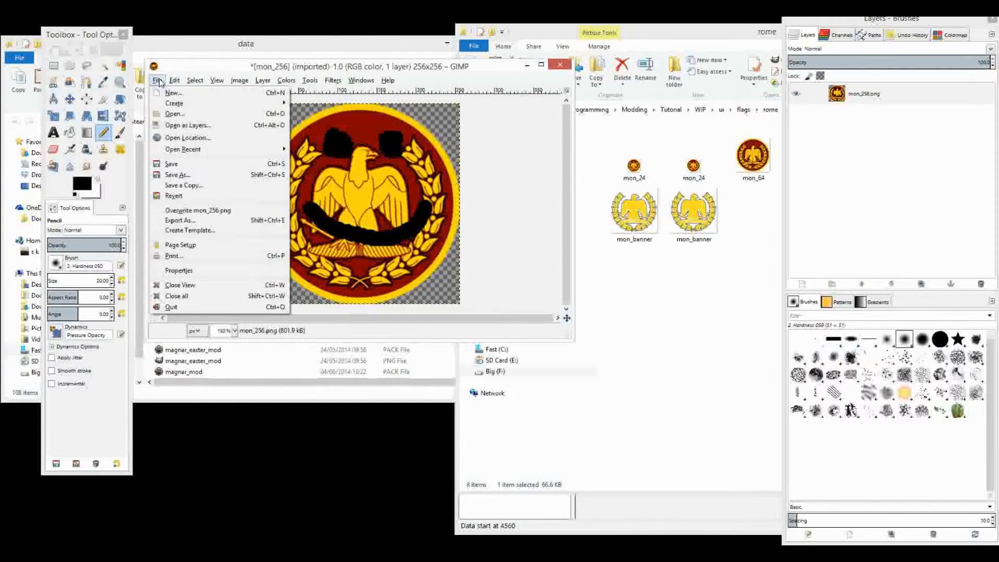
pyautogui.click(194, 221)
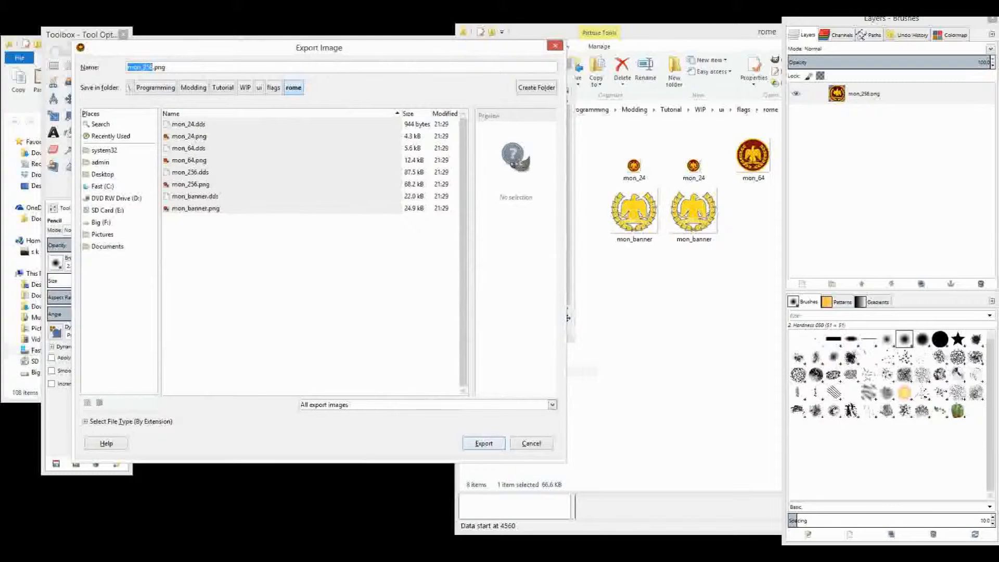
pyautogui.click(394, 403)
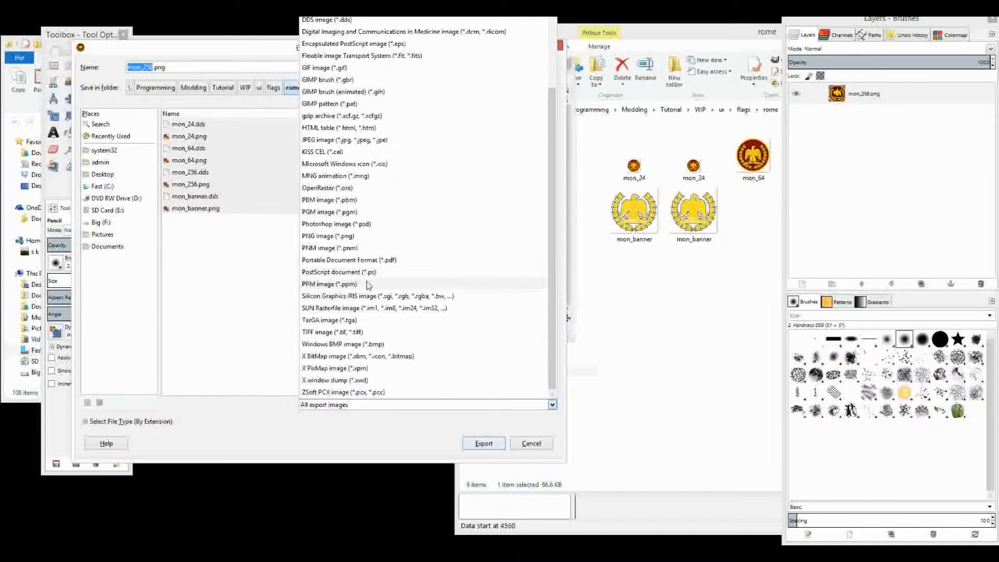
pyautogui.click(353, 236)
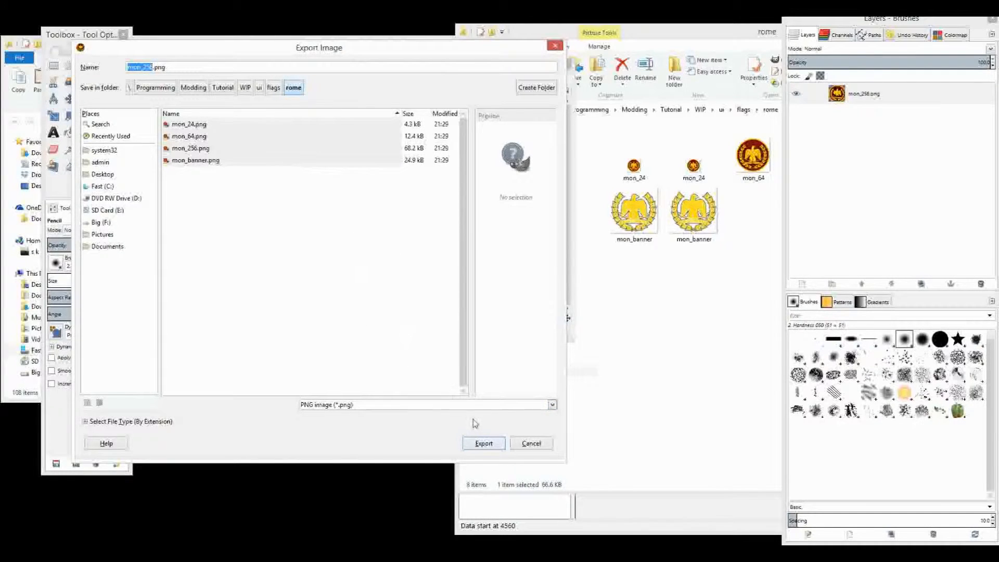
pyautogui.click(486, 448)
pyautogui.click(338, 298)
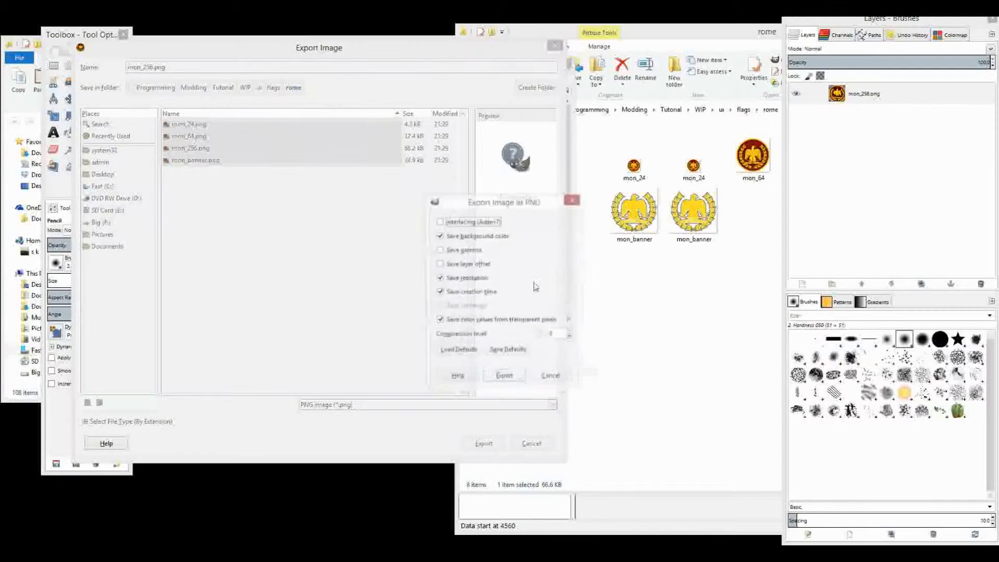
pyautogui.click(504, 375)
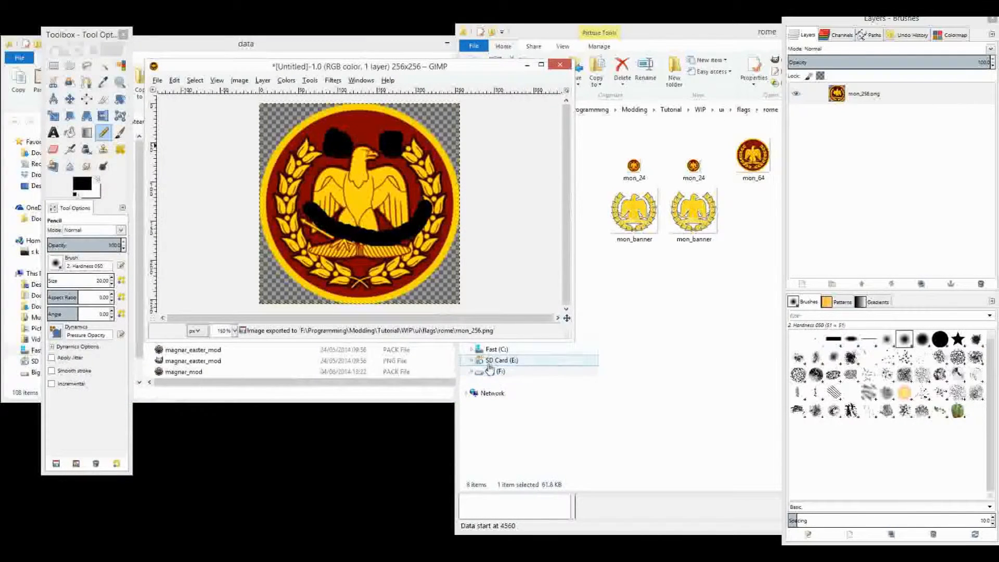
# Return to the rome folder, view the mon_256 DDS file in Photoshop using default load sizes, and close Photoshop.
pyautogui.click(659, 357)
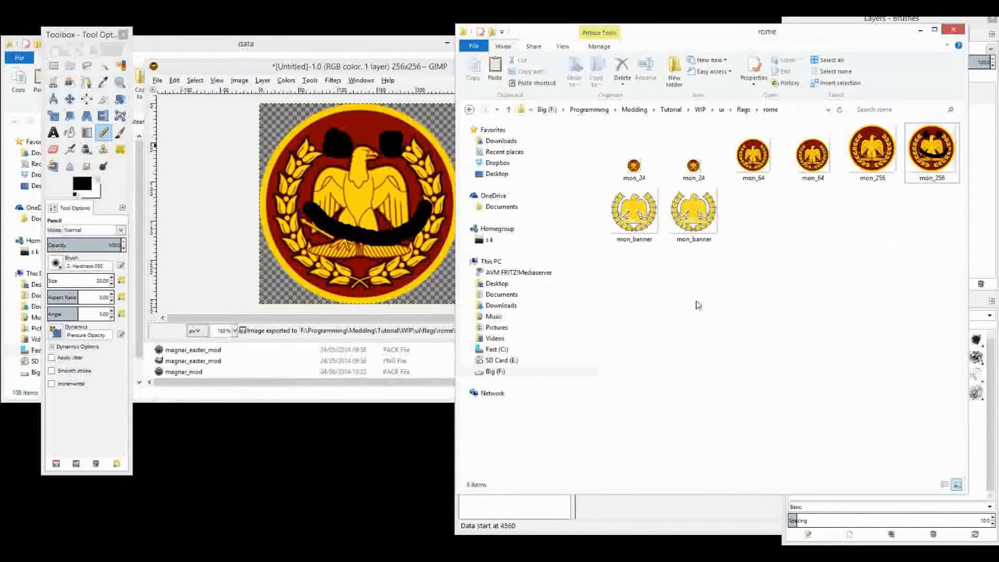
pyautogui.click(869, 164)
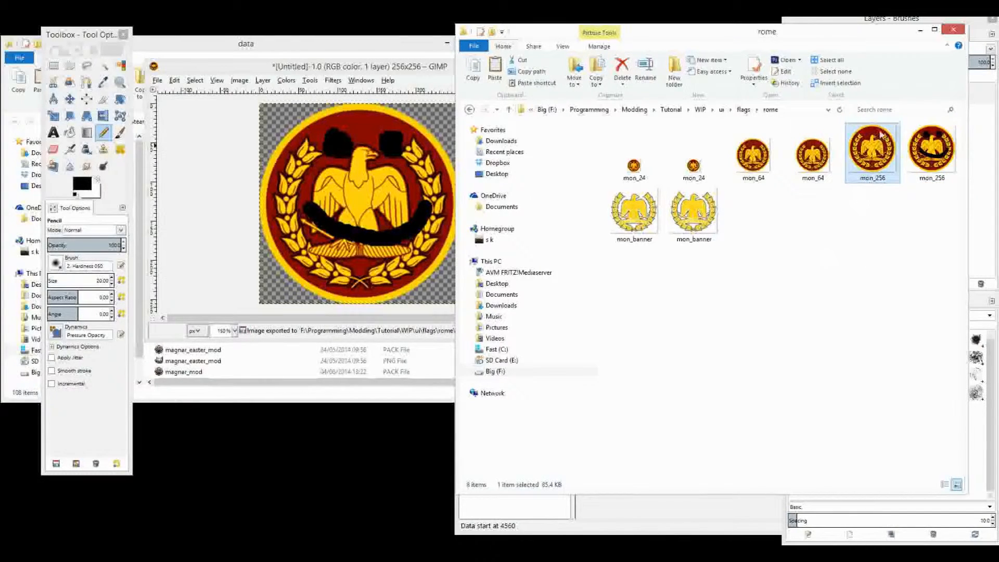
pyautogui.doubleClick(862, 164)
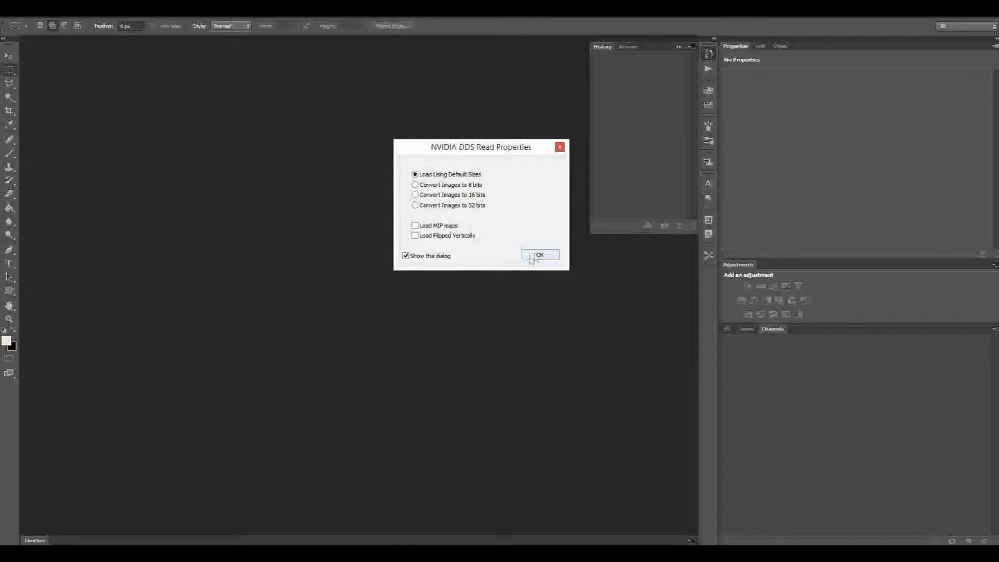
pyautogui.click(530, 257)
pyautogui.rightClick(337, 541)
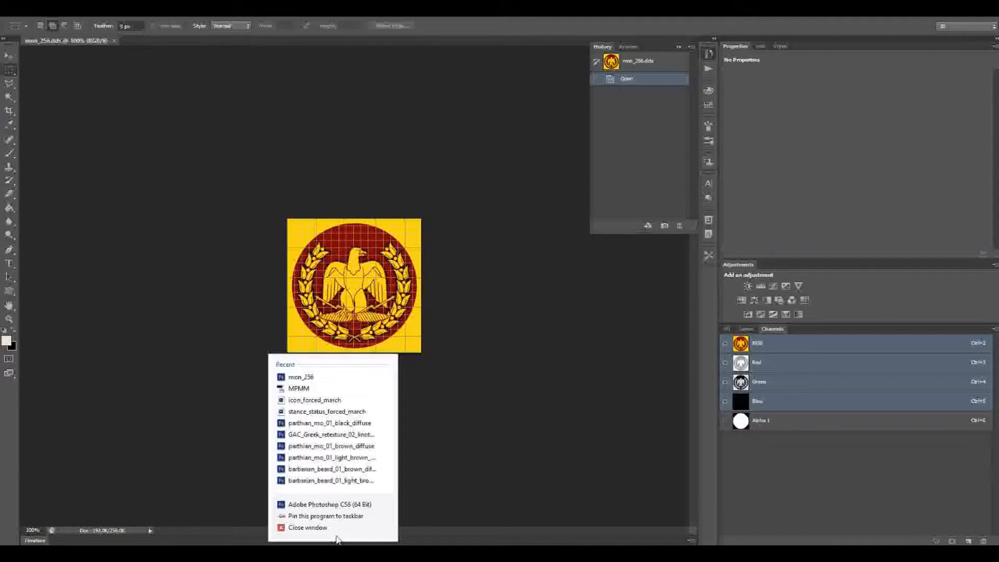
pyautogui.click(336, 528)
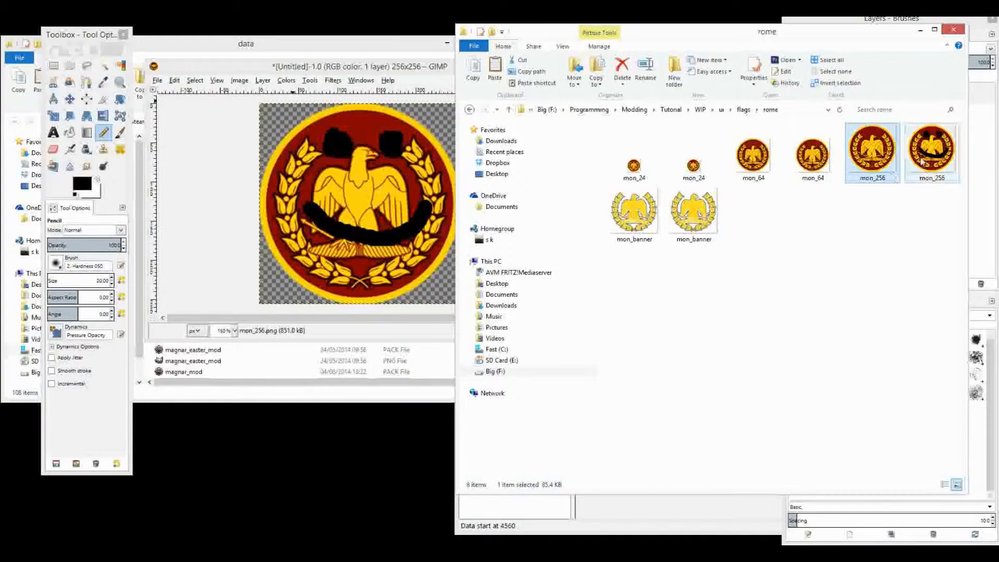
# Open the mon_256 DDS file from the rome folder in GIMP with the default load options.
pyautogui.rightClick(872, 150)
pyautogui.moveTo(877, 206)
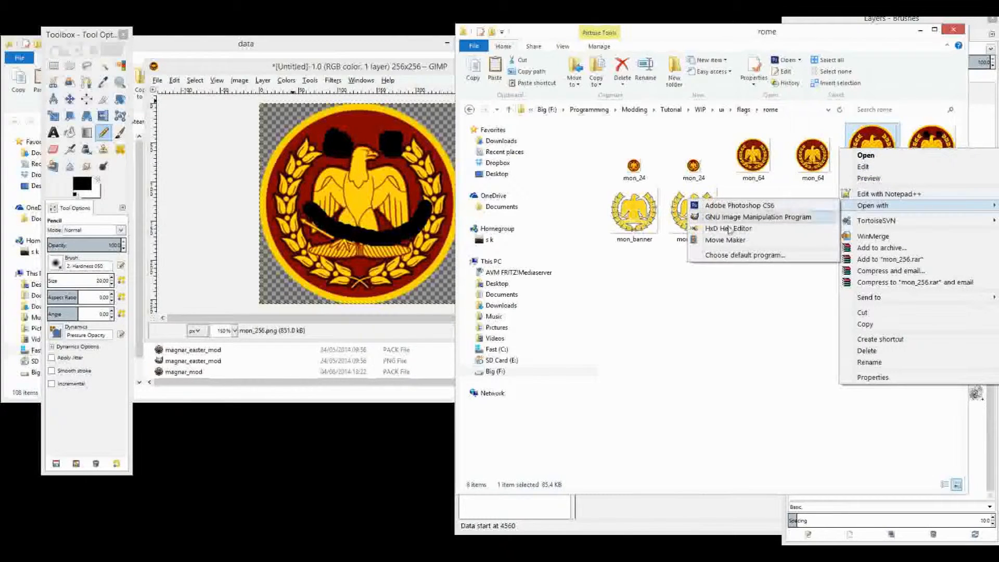
pyautogui.click(738, 217)
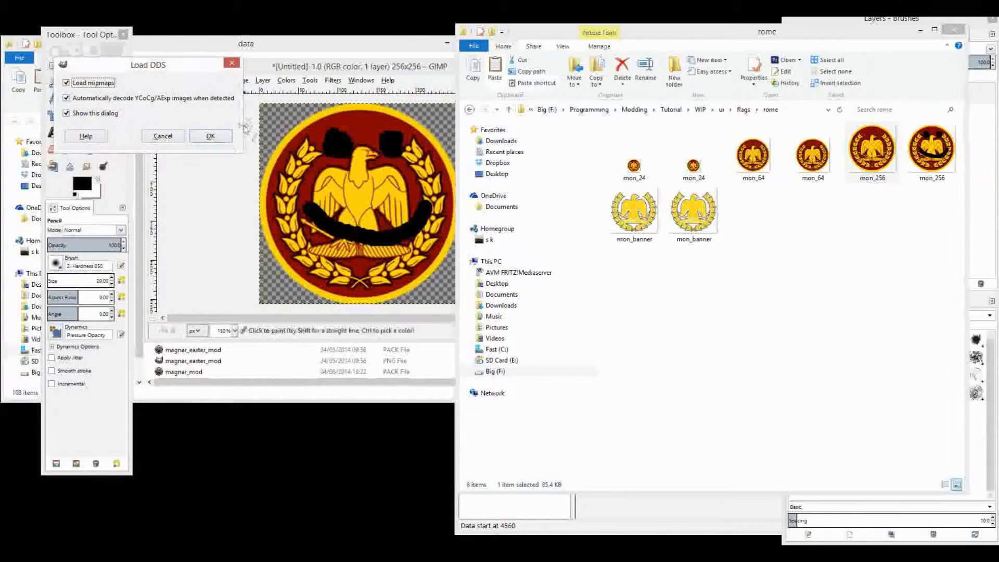
pyautogui.click(209, 137)
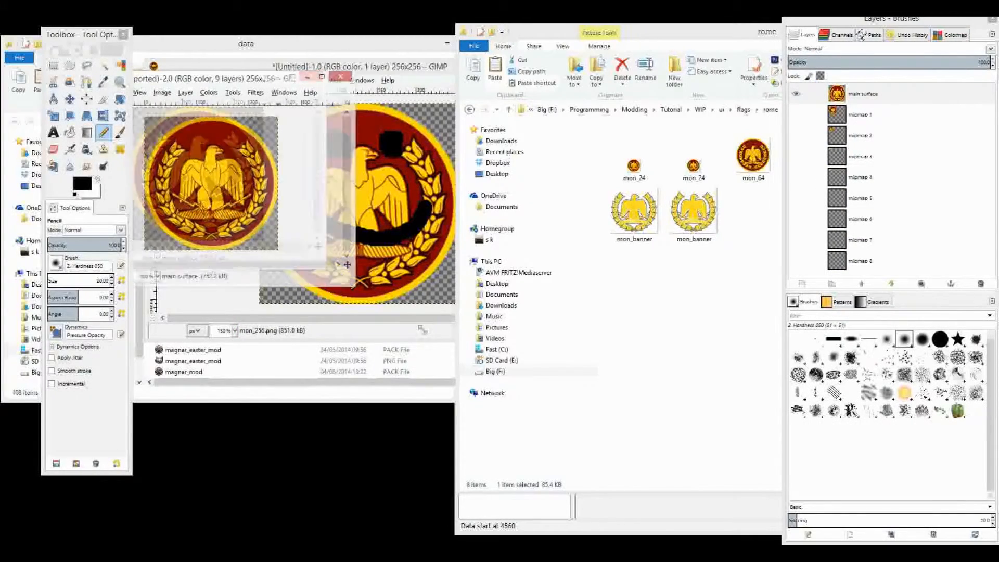
pyautogui.scroll(3, 483, 338)
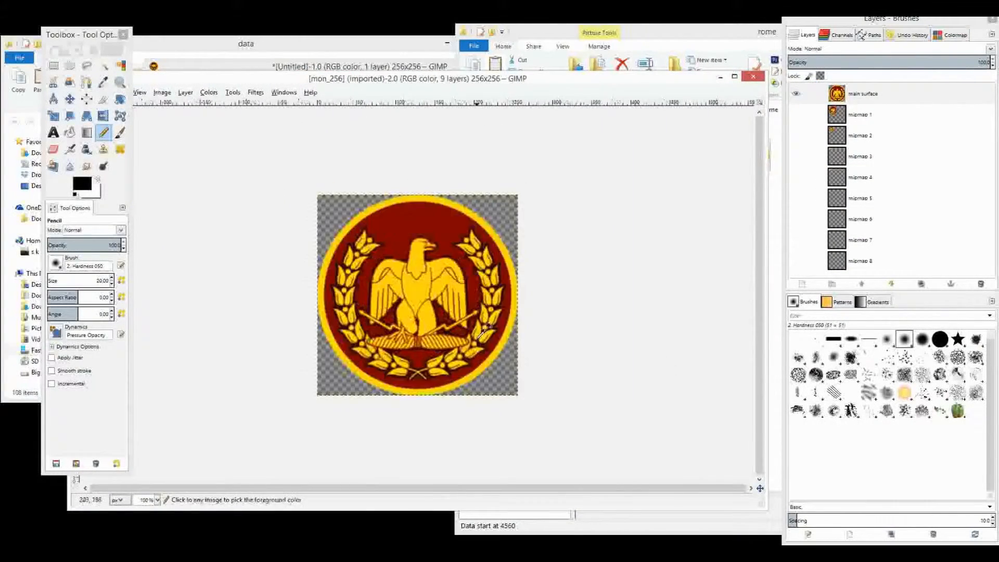
pyautogui.scroll(-1, 414, 224)
# Arrange both image windows, copy the smiley-face emblem and paste it over the original emblem in the mon_256 DDS image.
pyautogui.moveTo(421, 79); pyautogui.dragTo(661, 86)
pyautogui.moveTo(317, 69); pyautogui.dragTo(257, 71)
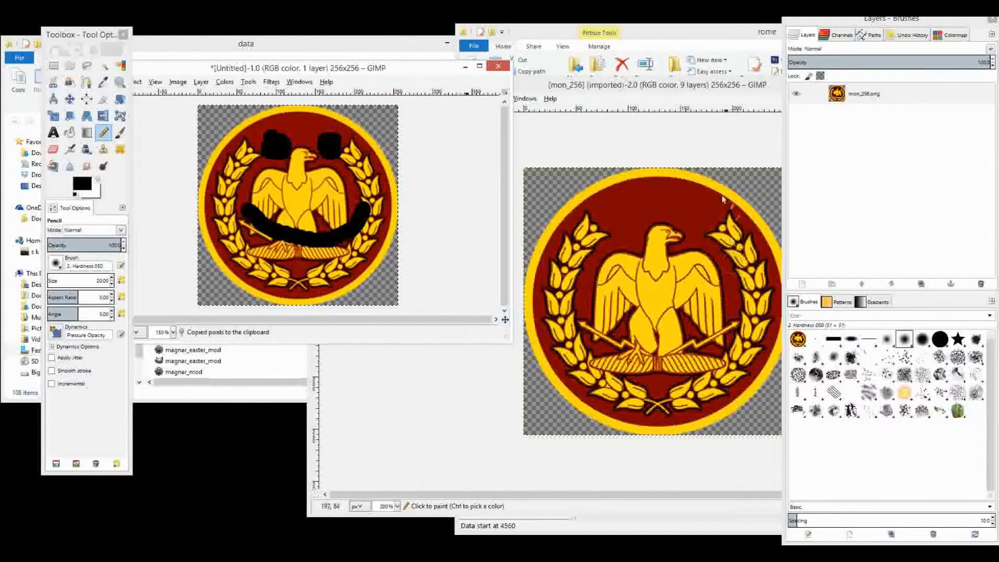
pyautogui.moveTo(675, 89); pyautogui.dragTo(541, 69)
pyautogui.hotkey('ctrl', 'v')
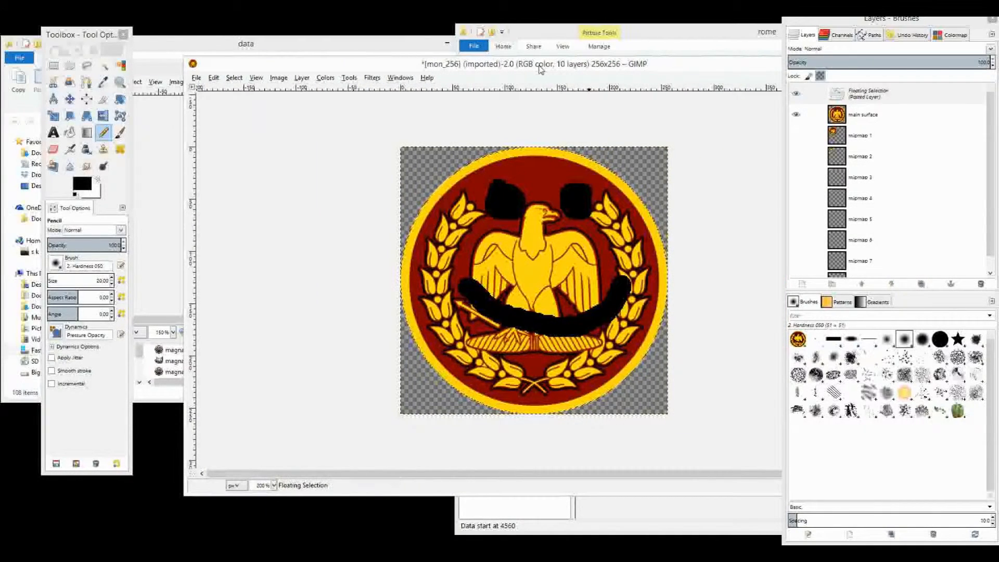
# Export the pasted image in DDS format to the rome folder, replacing mon_256.dds.
pyautogui.click(197, 78)
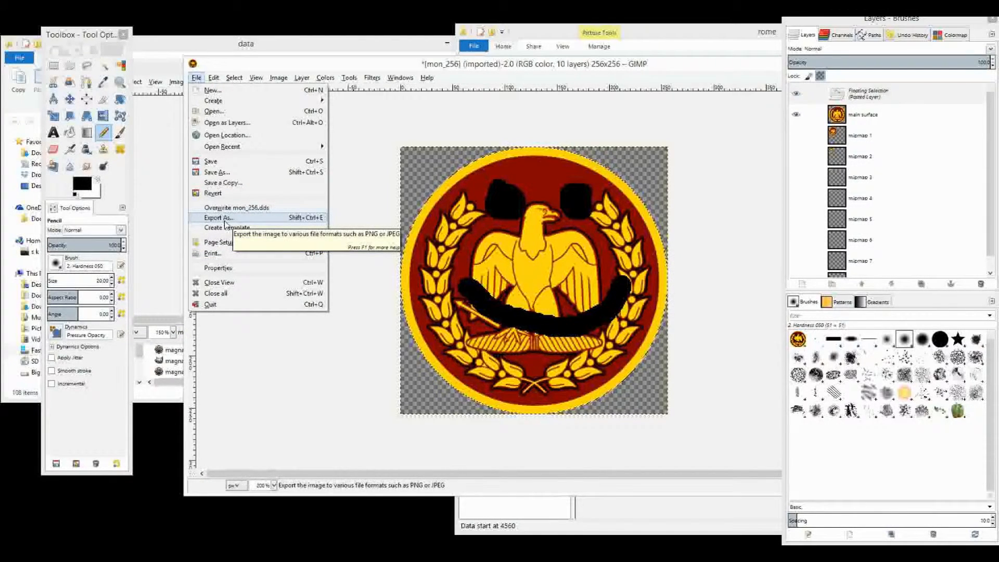
pyautogui.click(225, 223)
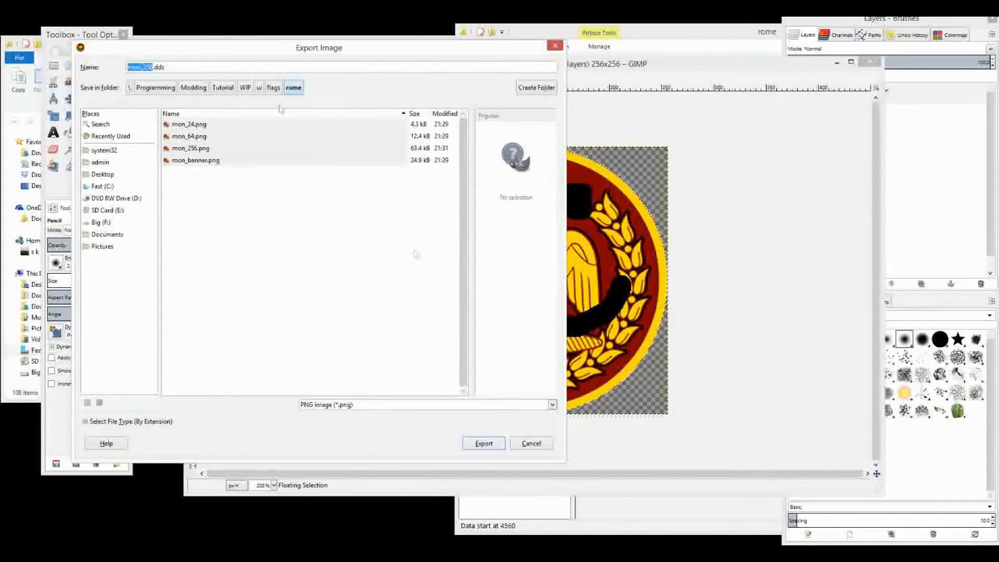
pyautogui.click(480, 404)
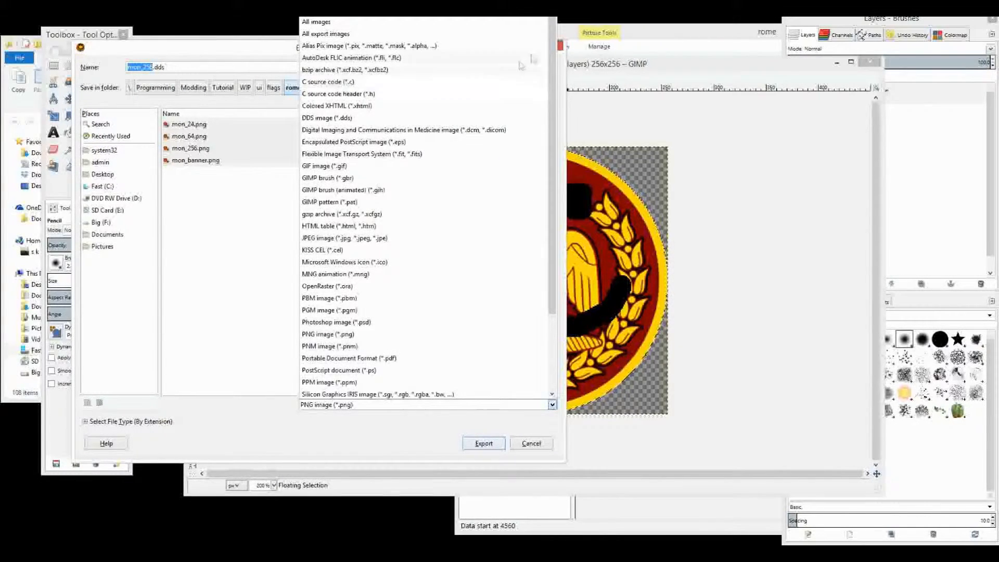
pyautogui.scroll(-3, 338, 69)
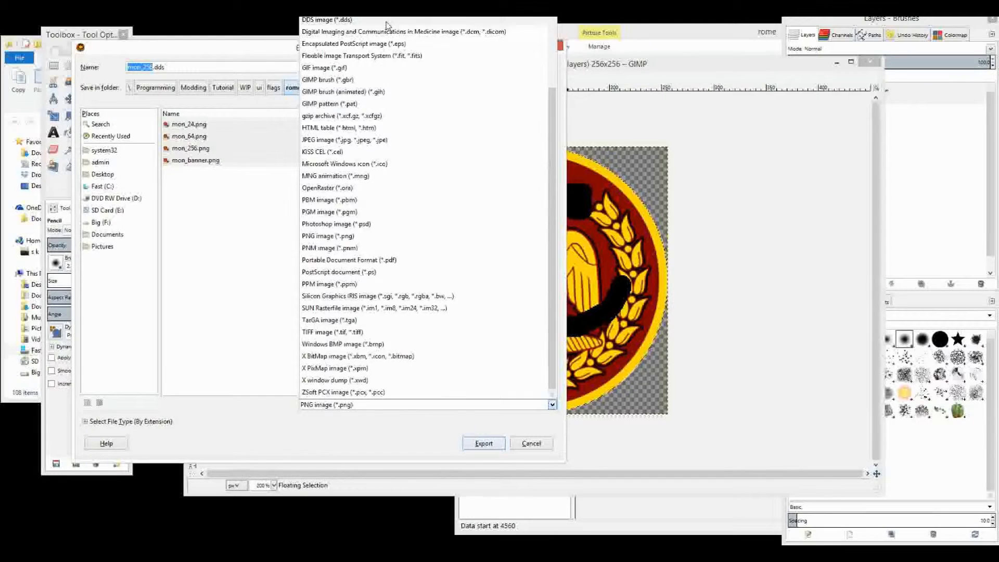
pyautogui.click(328, 20)
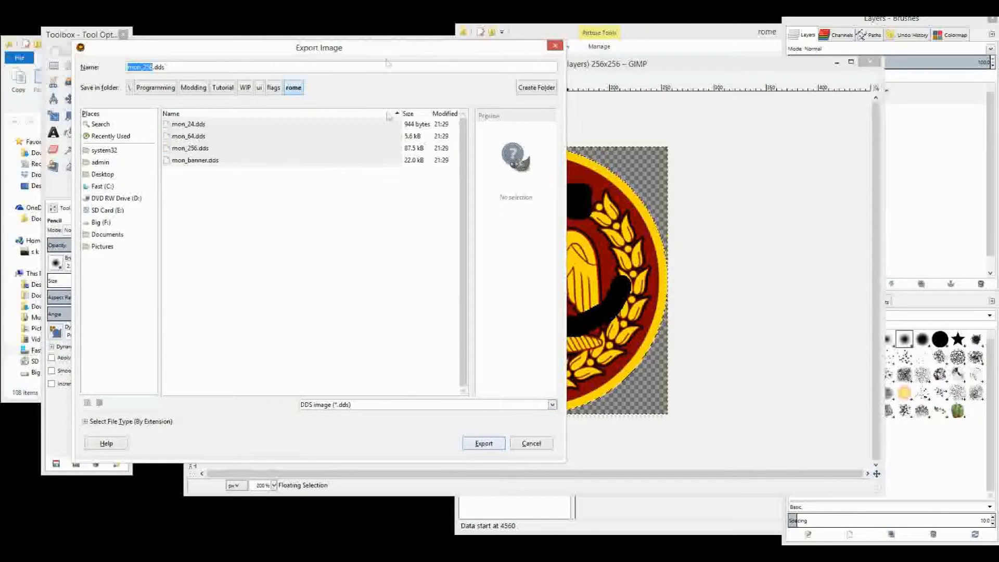
pyautogui.click(484, 444)
pyautogui.click(345, 301)
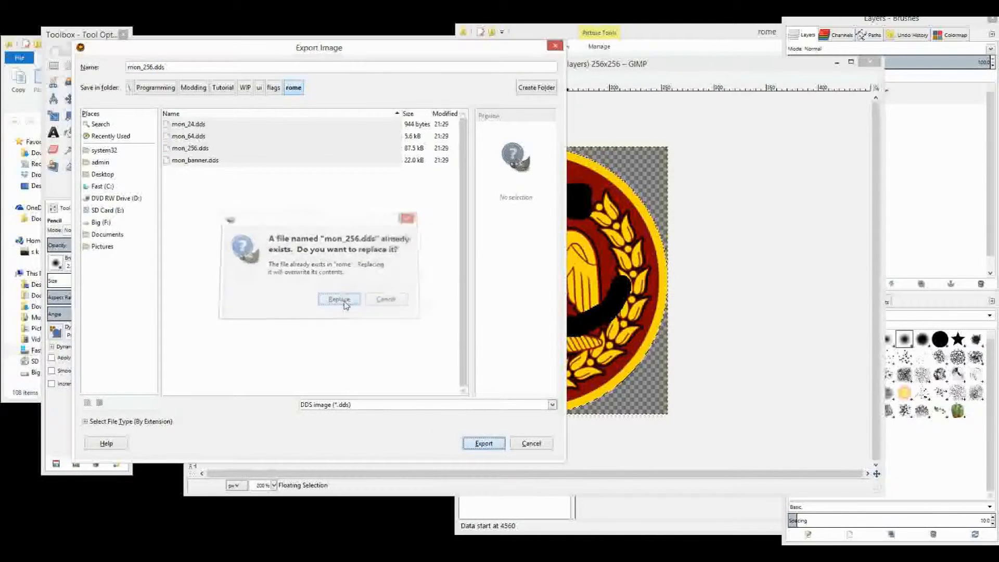
# Set the DDS compression to BC1 / DXT1 without mipmaps and complete the export.
pyautogui.click(188, 134)
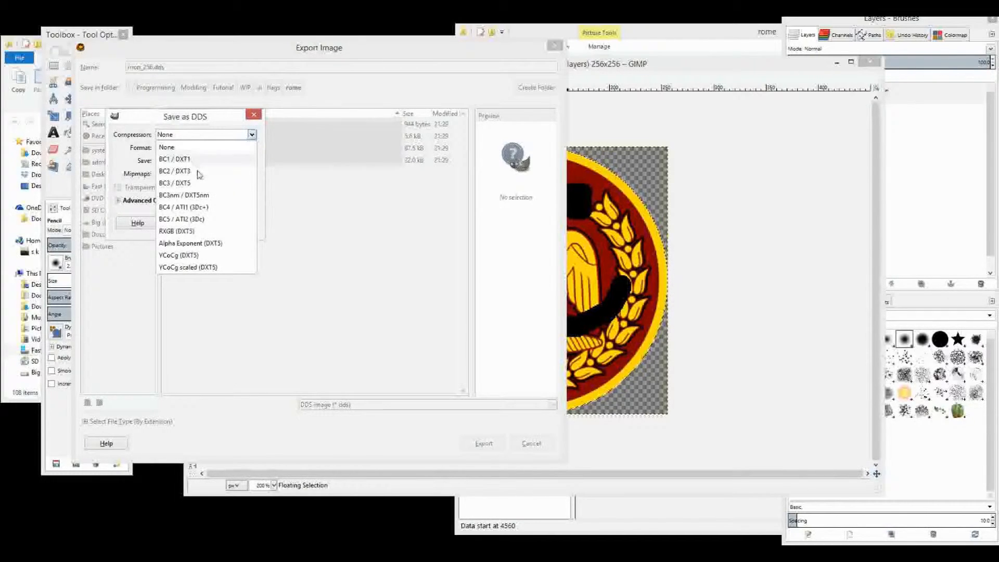
pyautogui.click(206, 147)
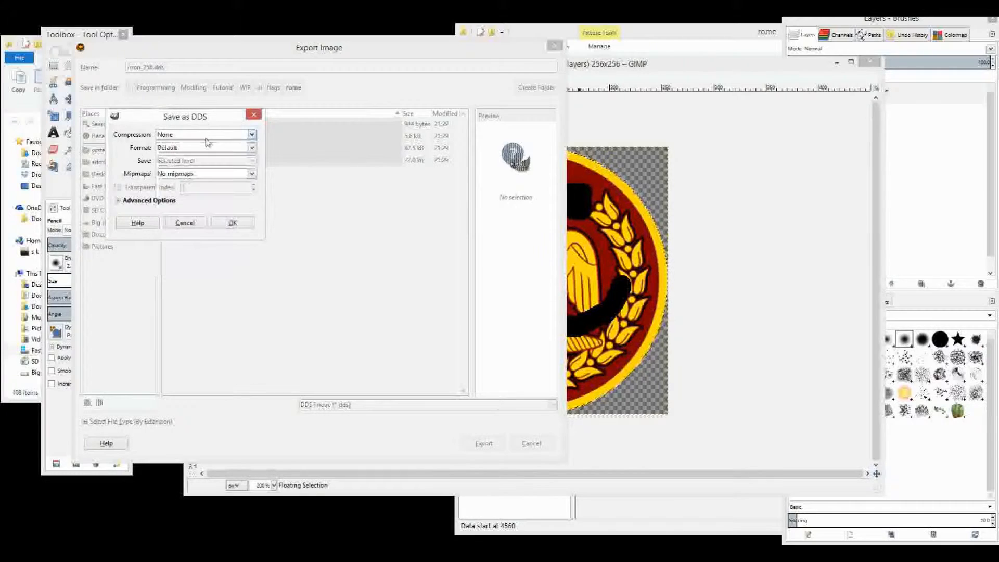
pyautogui.click(252, 134)
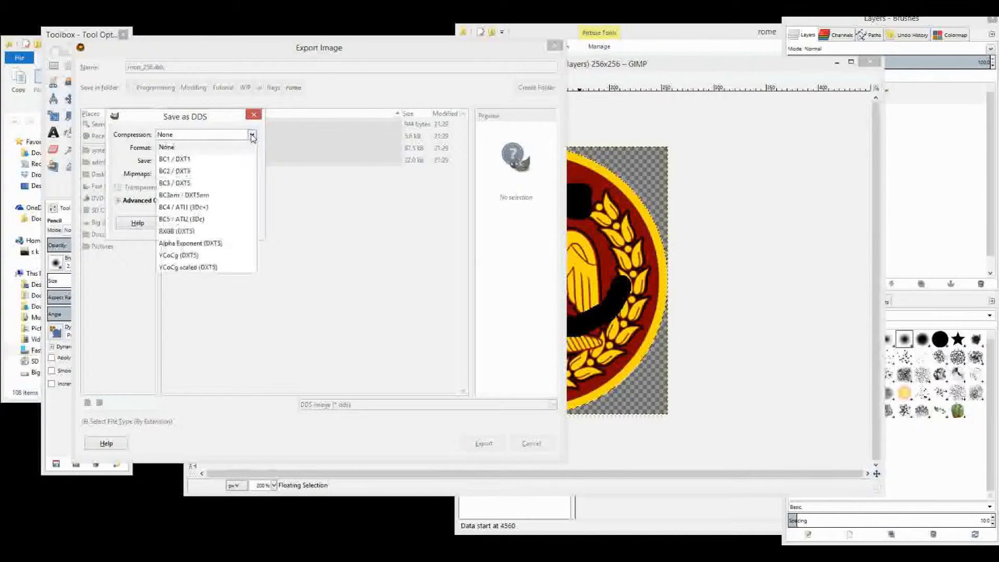
pyautogui.click(189, 159)
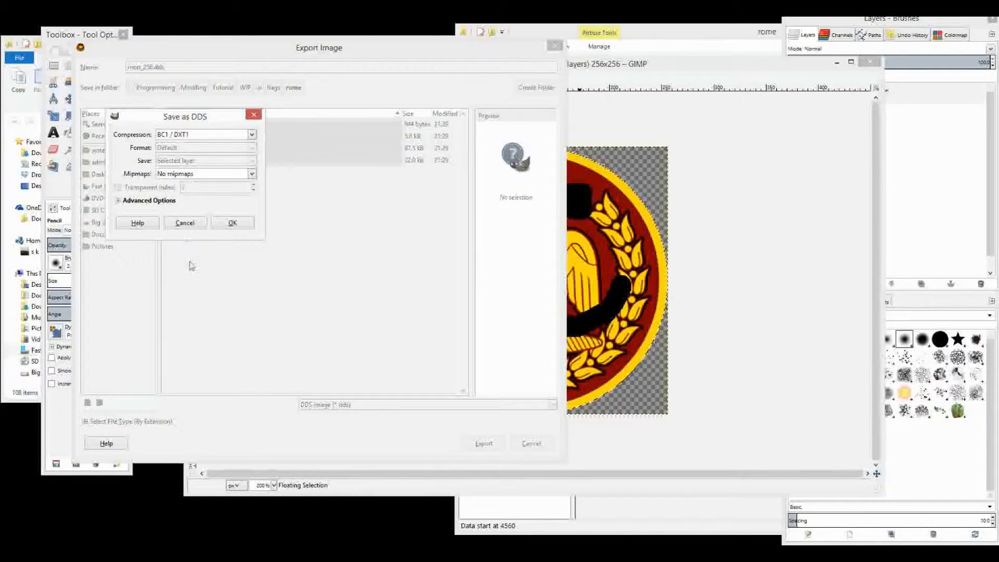
pyautogui.click(210, 178)
pyautogui.click(211, 178)
pyautogui.hotkey('alt', 'Tab')
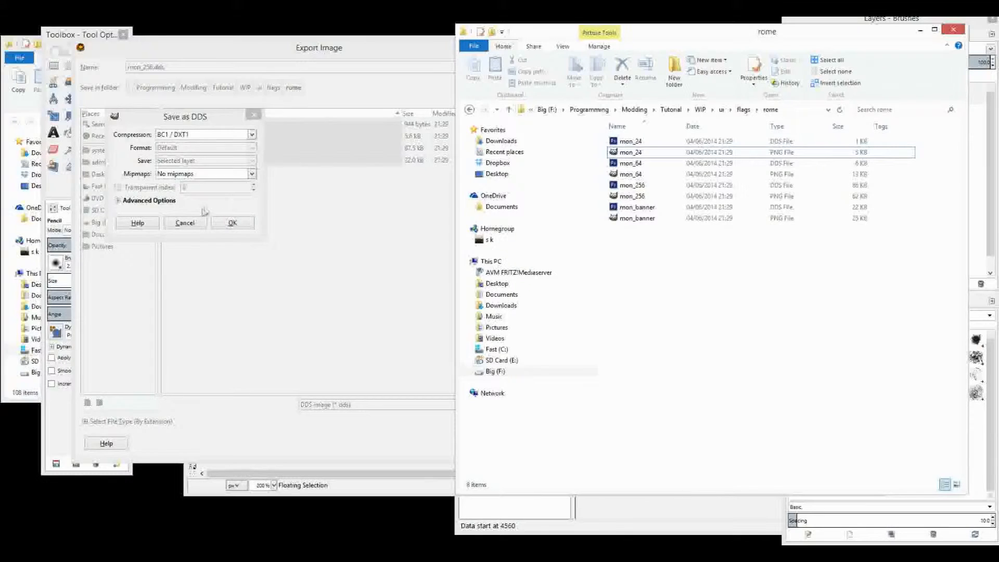
pyautogui.click(232, 223)
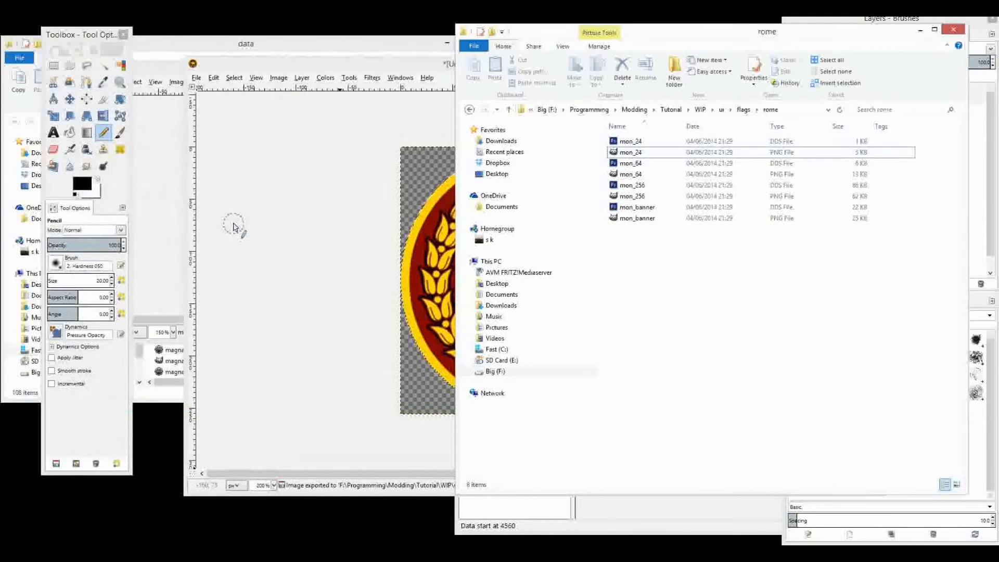
# Show the rome folder's files as thumbnails and check the exported mon_256 DDS image against its PNG version.
pyautogui.click(957, 485)
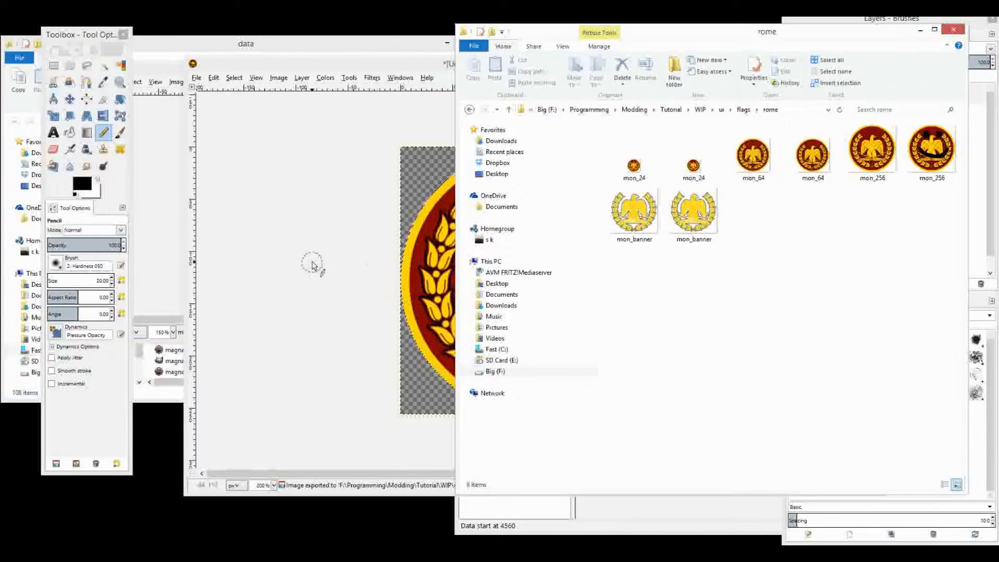
pyautogui.click(312, 264)
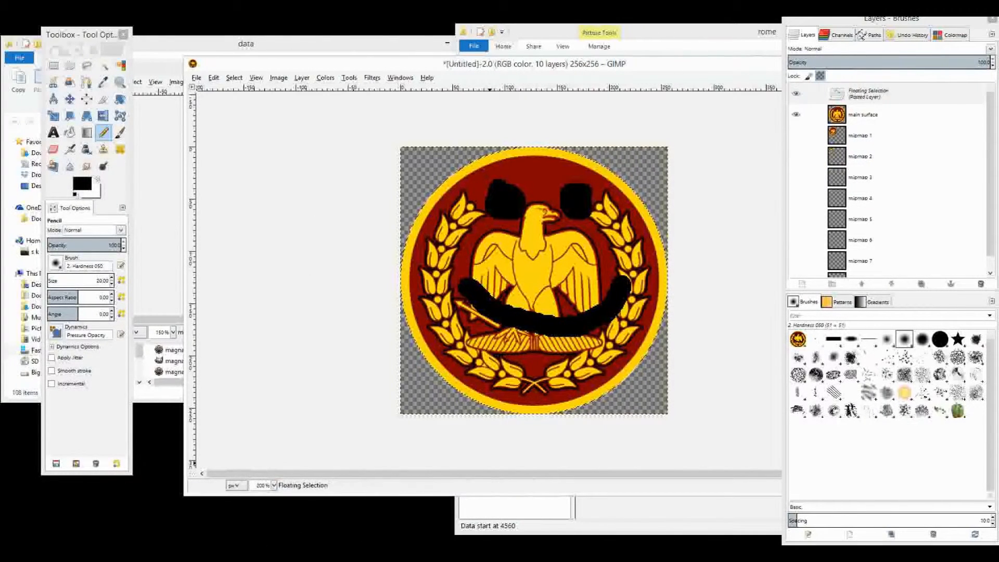
pyautogui.moveTo(78, 553)
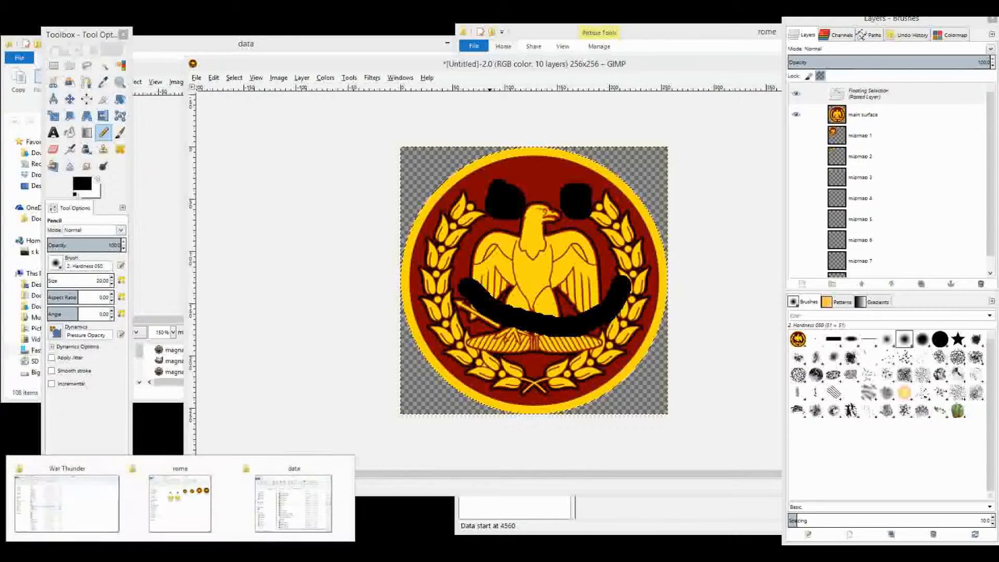
pyautogui.click(180, 507)
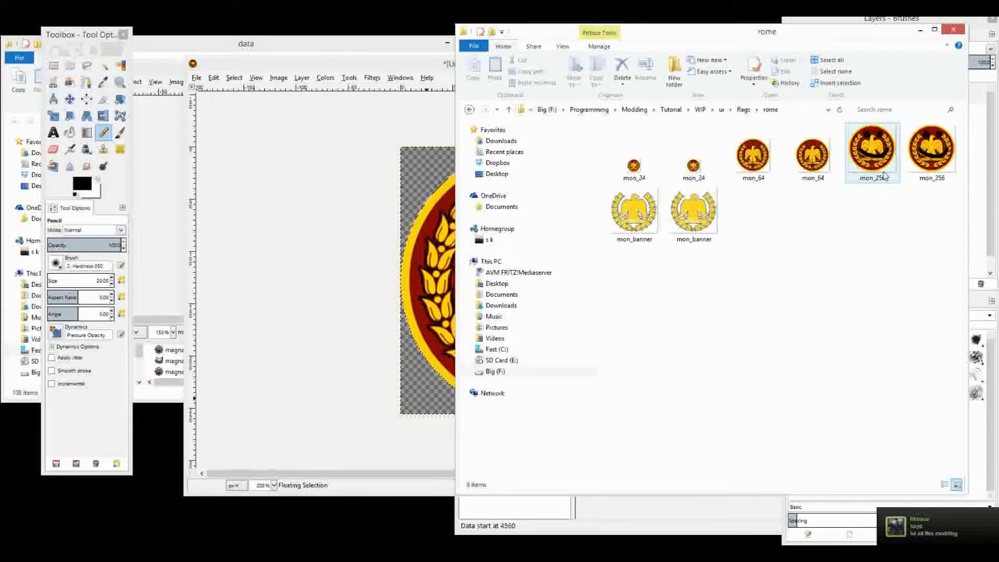
pyautogui.moveTo(883, 176)
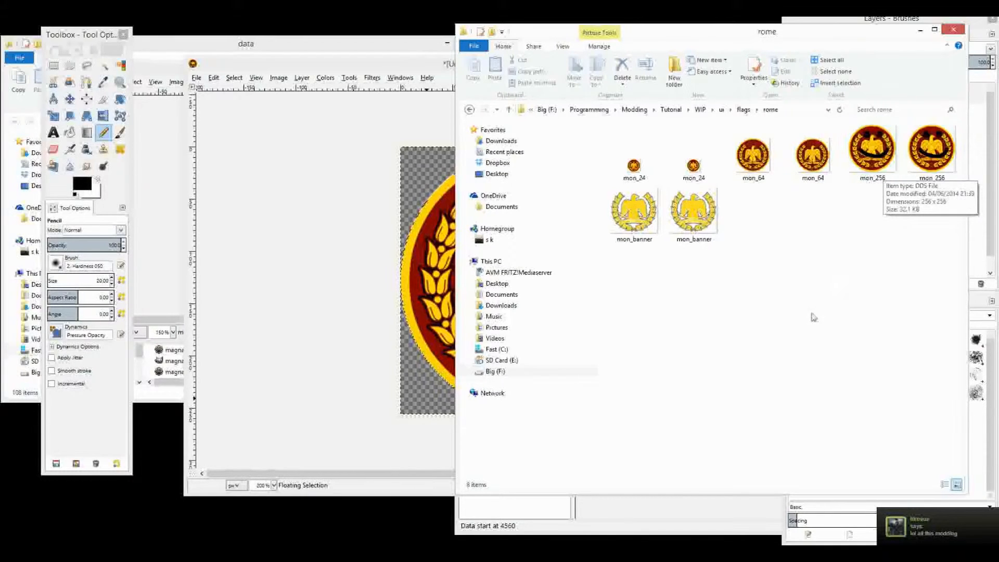
pyautogui.click(816, 178)
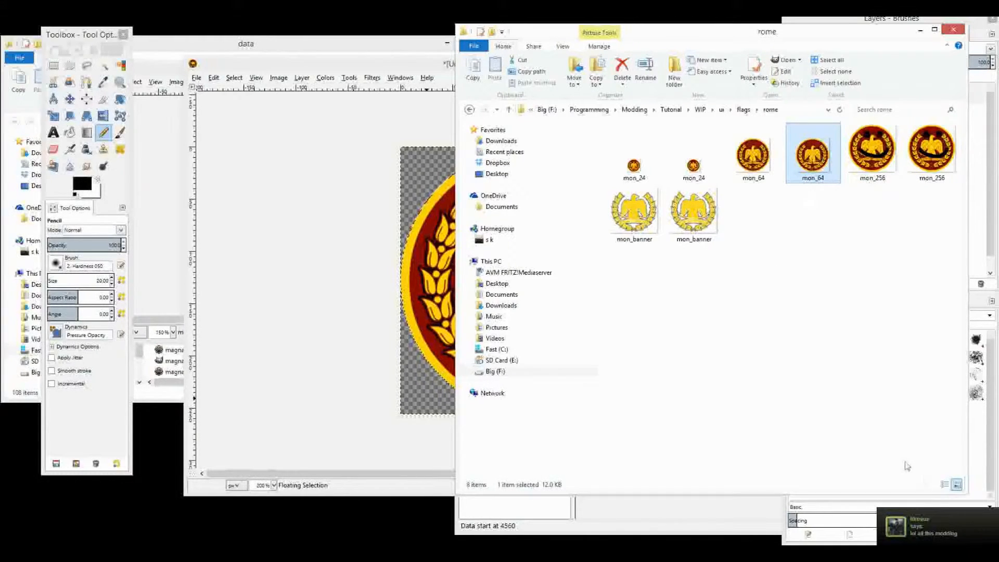
# Switch the rome folder to the detailed list and open the mon_64 DDS file in GIMP with default load options.
pyautogui.click(945, 485)
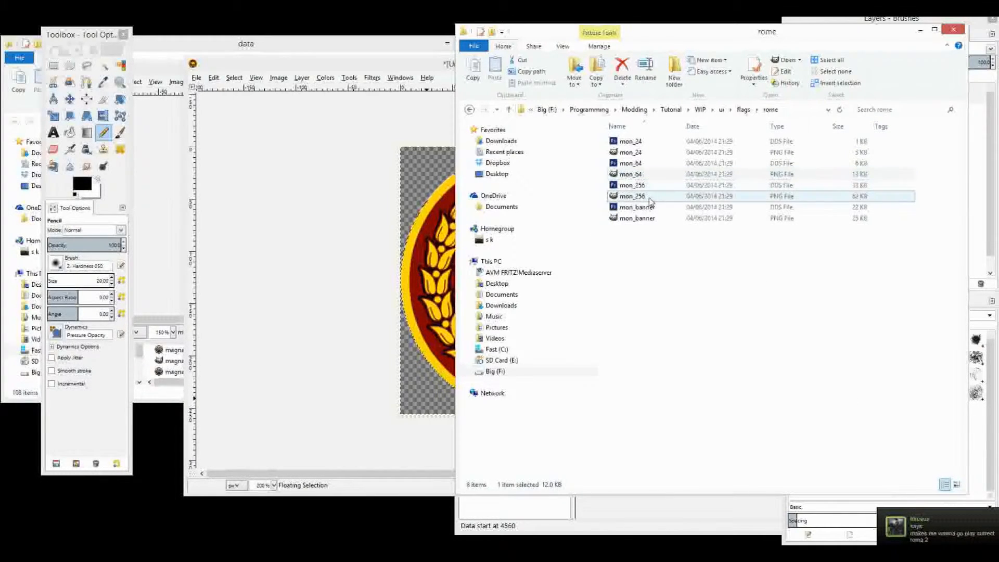
pyautogui.click(650, 166)
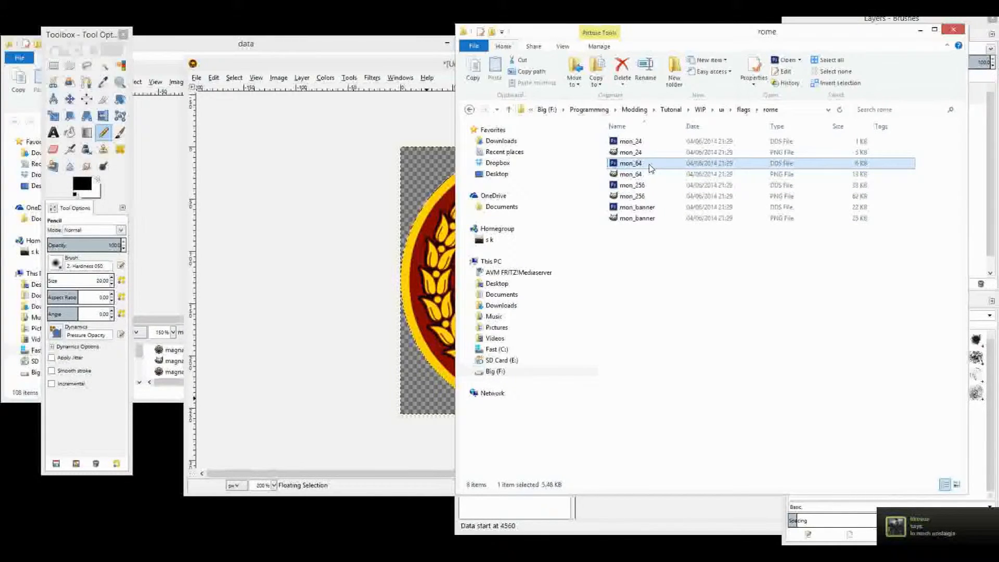
pyautogui.rightClick(650, 165)
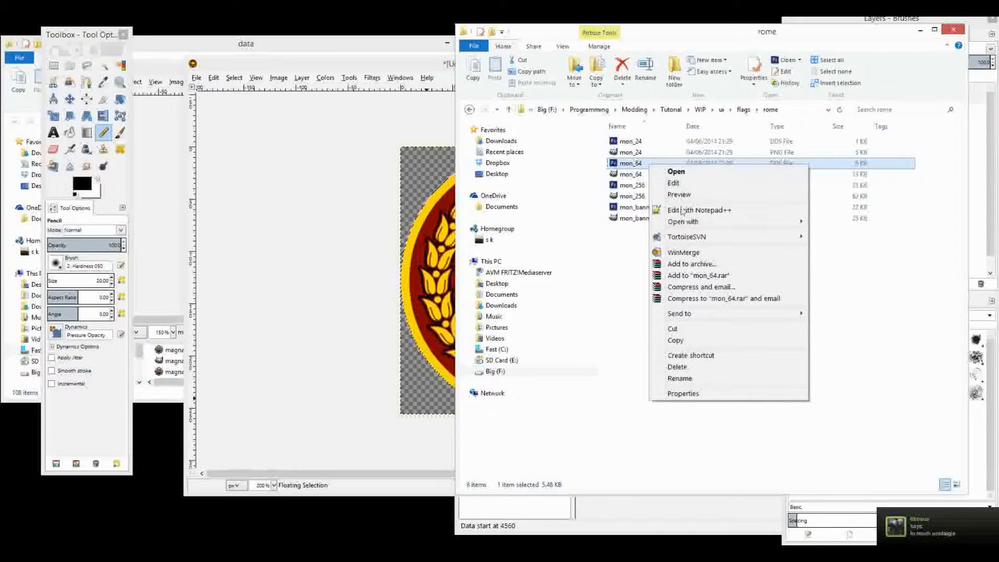
pyautogui.moveTo(692, 223)
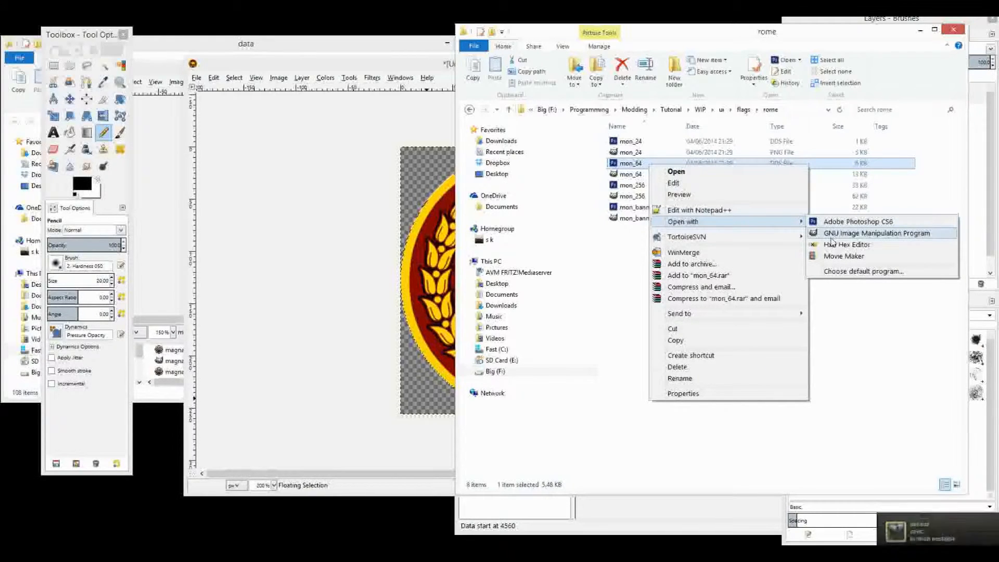
pyautogui.click(833, 234)
pyautogui.click(250, 177)
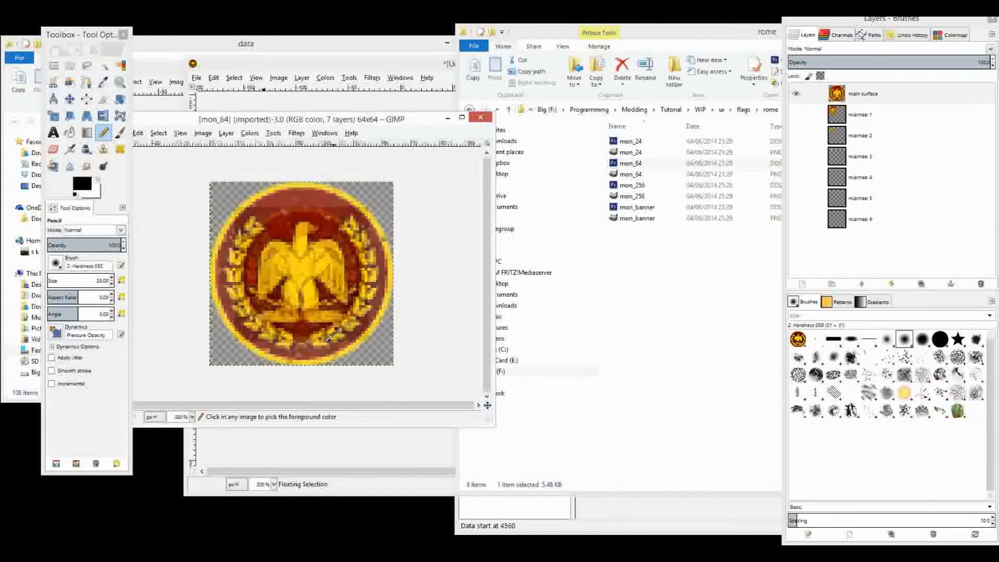
# Copy the smiley-face emblem from the 256x256 image and paste it into the 64x64 mon_64 image.
pyautogui.click(421, 68)
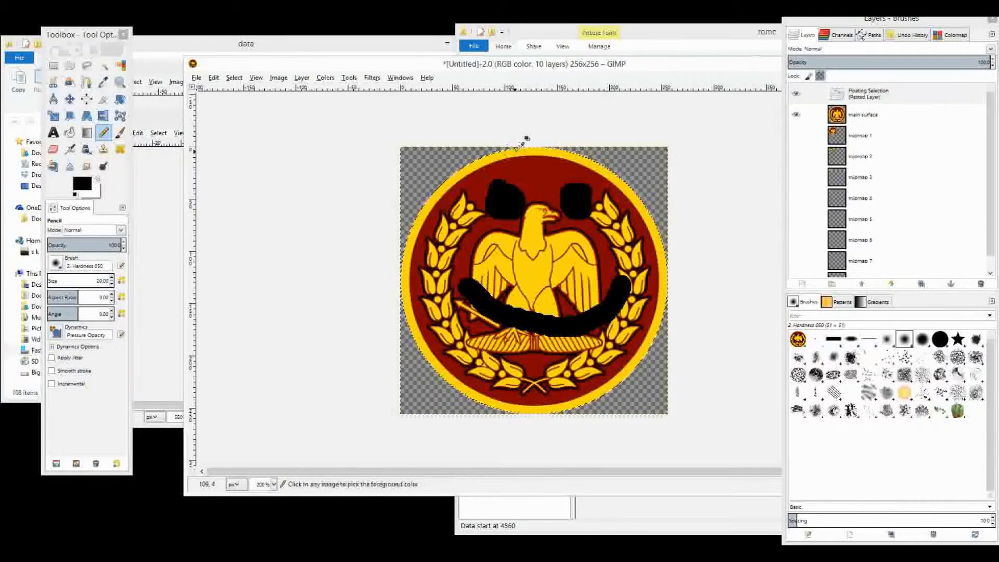
pyautogui.hotkey('ctrl', 'c')
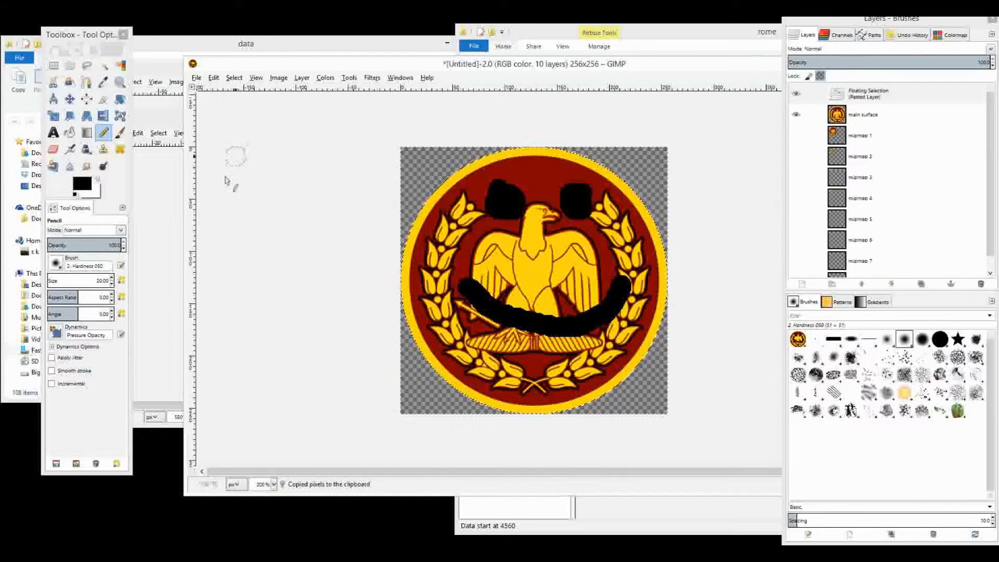
pyautogui.click(153, 247)
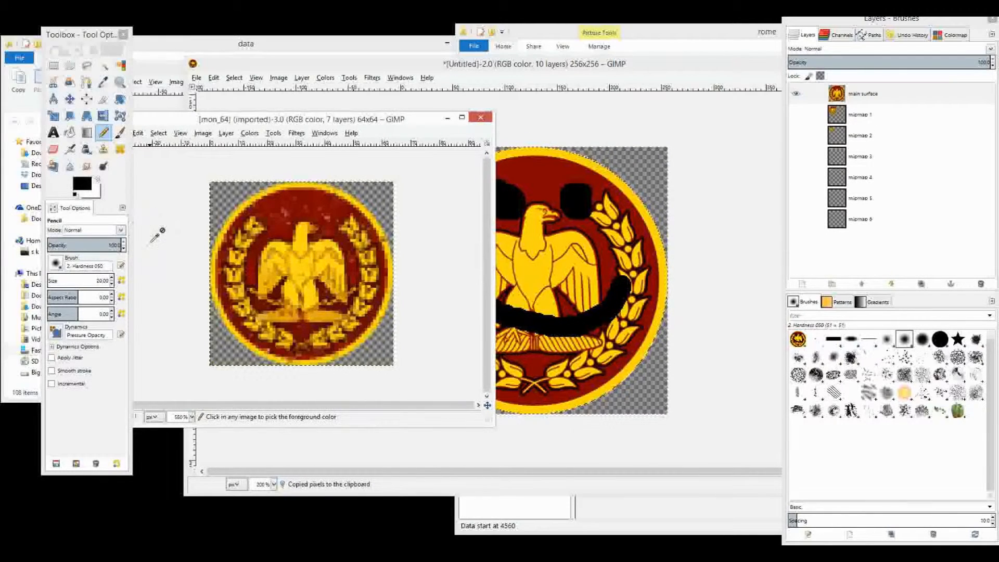
pyautogui.hotkey('ctrl', 'v')
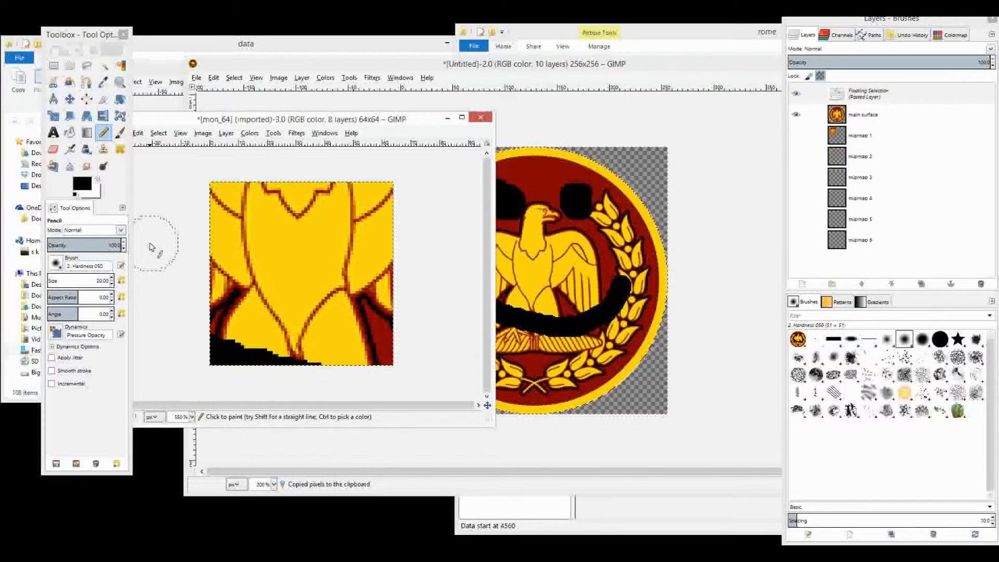
pyautogui.scroll(-7, 397, 296)
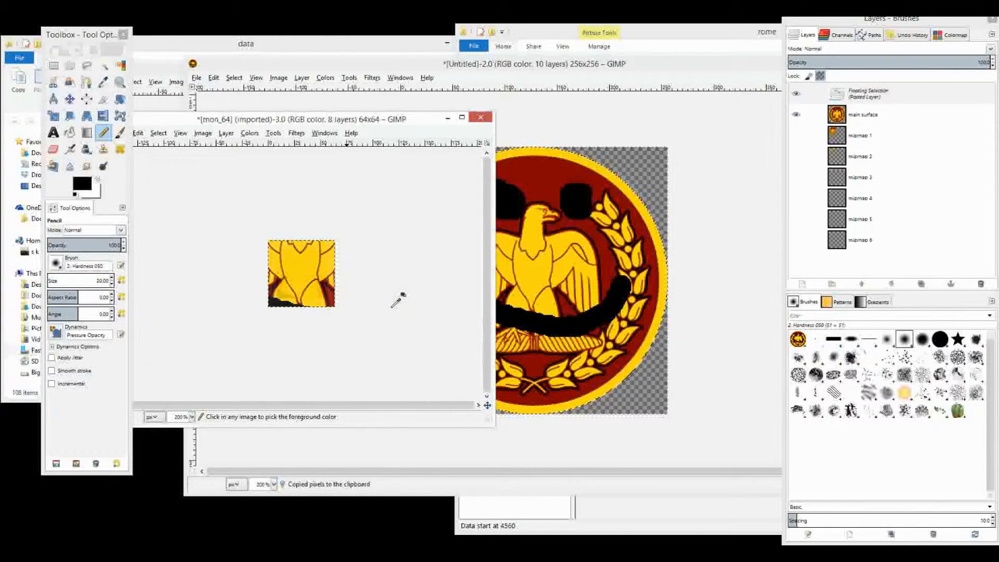
pyautogui.hotkey('ctrl', 'v')
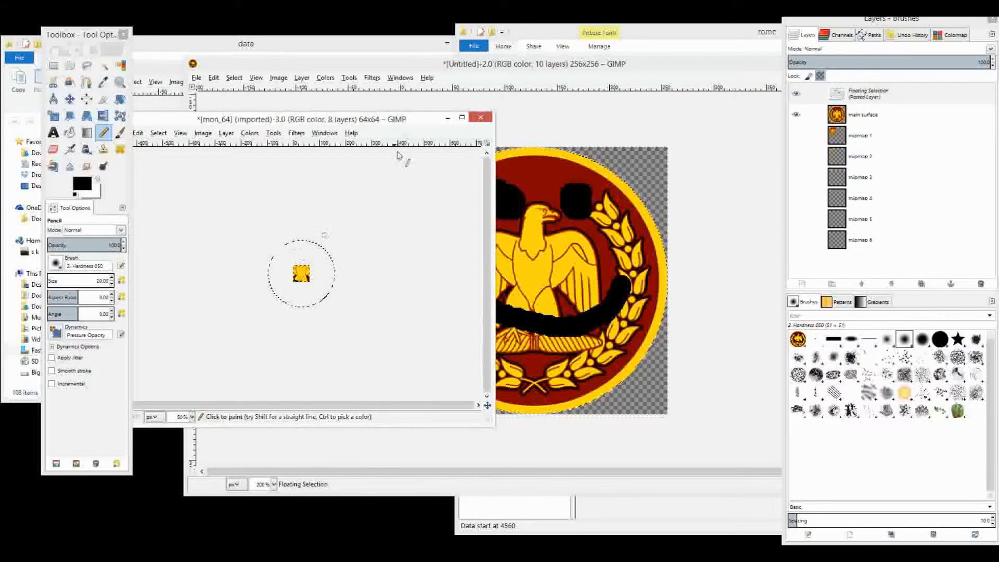
# Try to scale the pasted emblem in the mon_64 image to 64 x 64 pixels.
pyautogui.moveTo(388, 117); pyautogui.dragTo(546, 140)
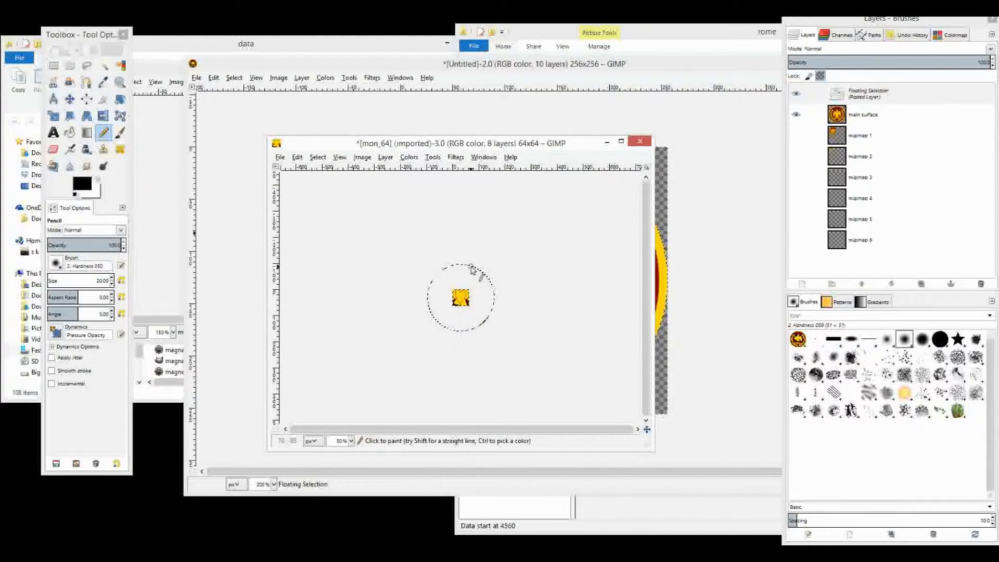
pyautogui.click(362, 157)
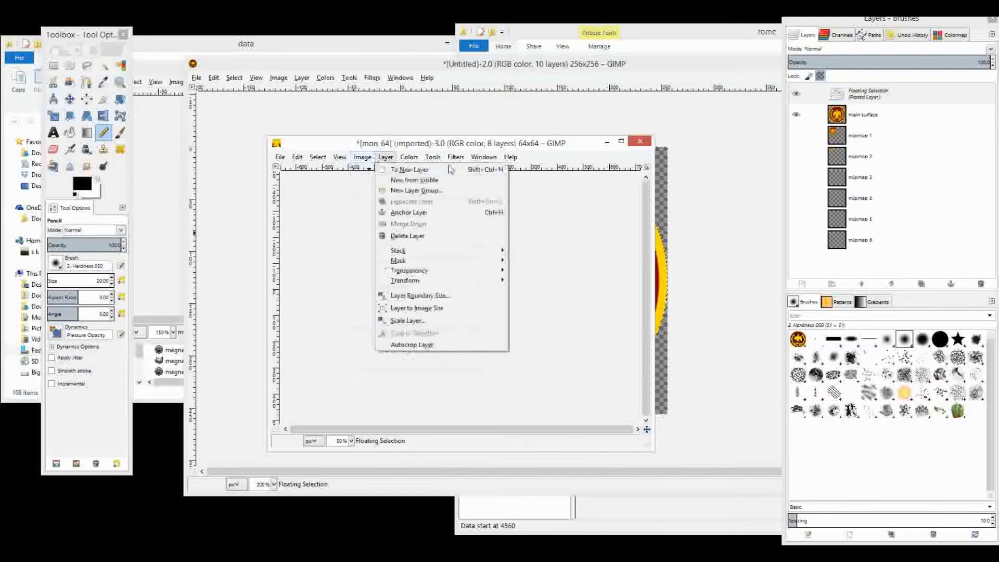
pyautogui.moveTo(456, 157)
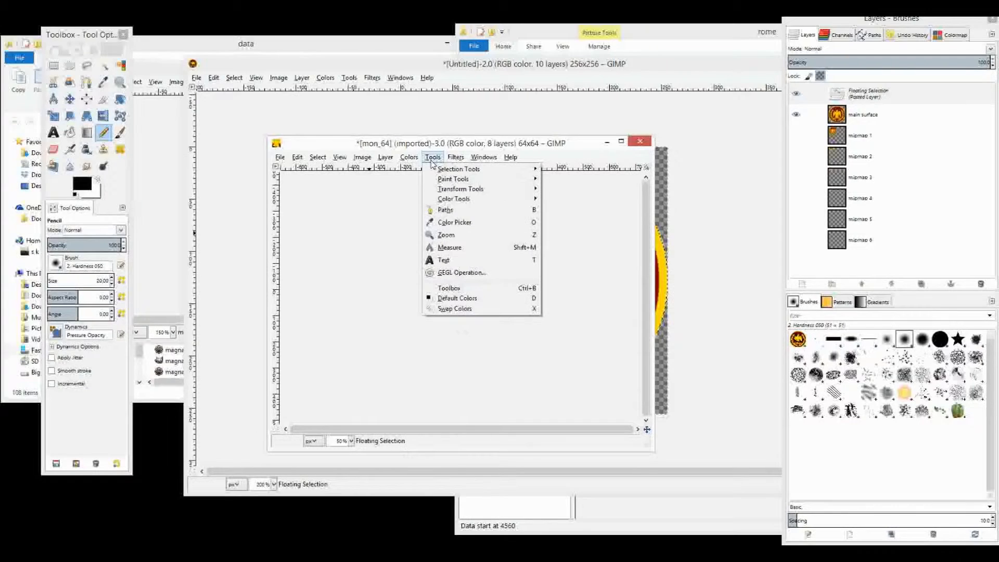
pyautogui.moveTo(459, 188)
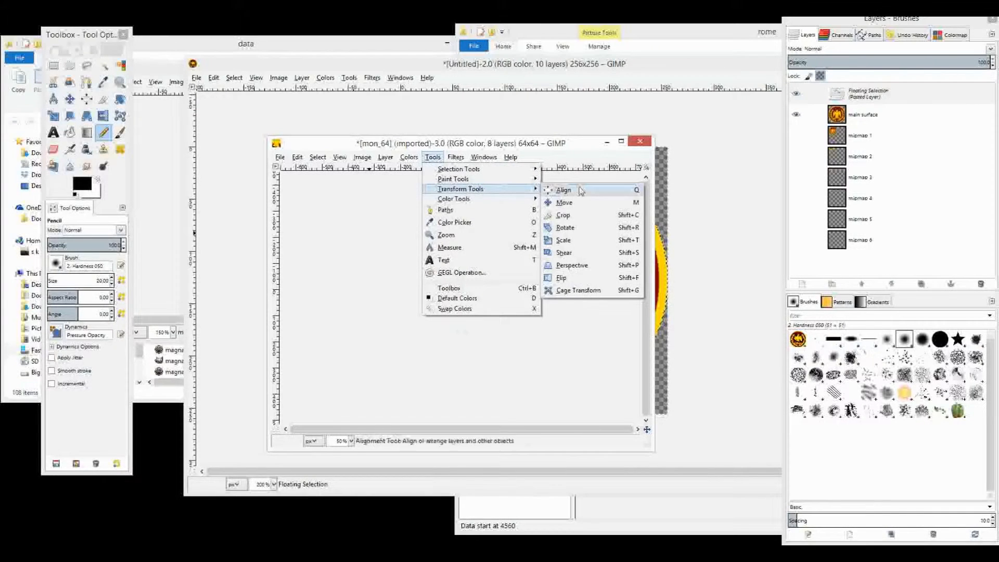
pyautogui.click(582, 244)
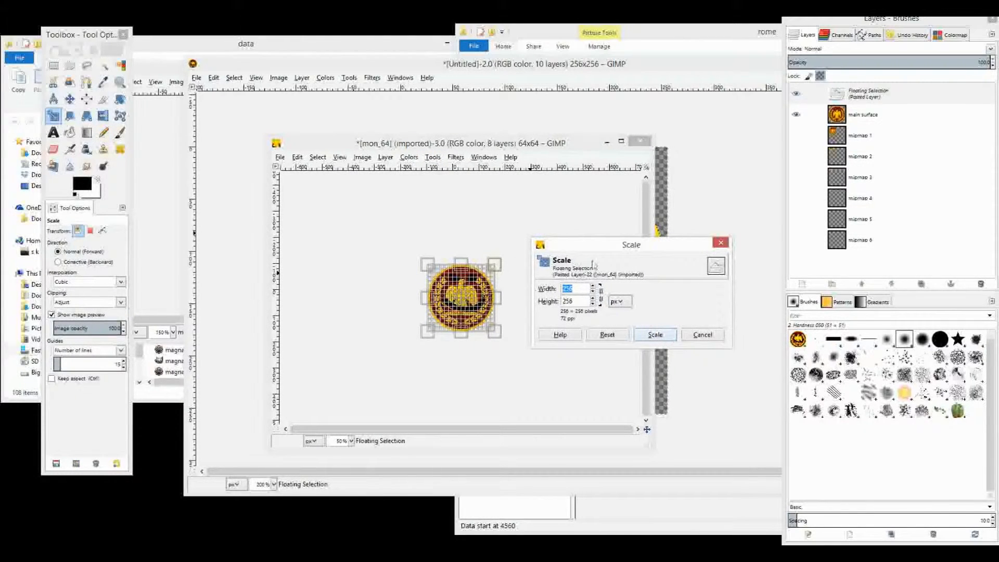
pyautogui.moveTo(599, 252); pyautogui.dragTo(582, 254)
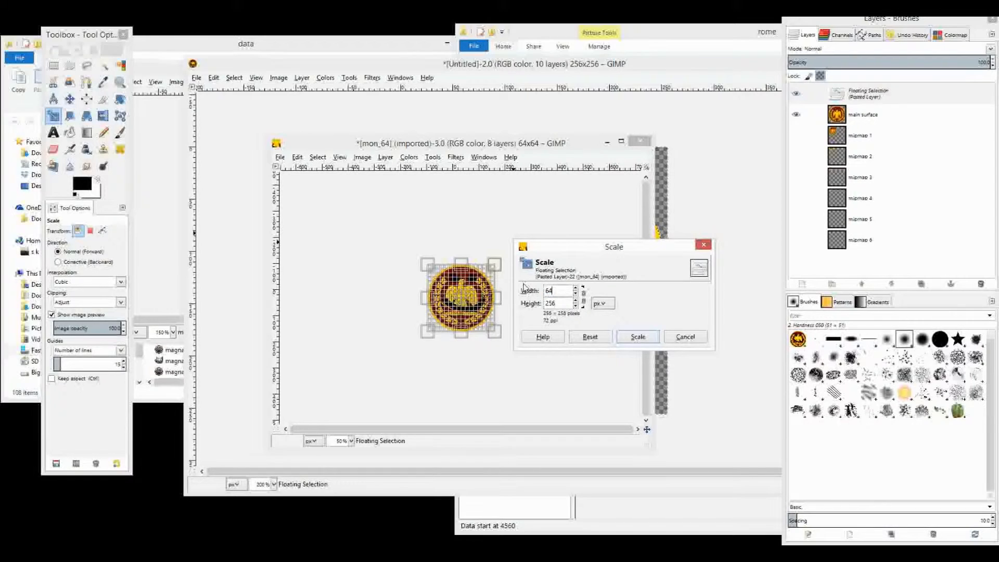
pyautogui.press('Tab')
pyautogui.press('Tab')
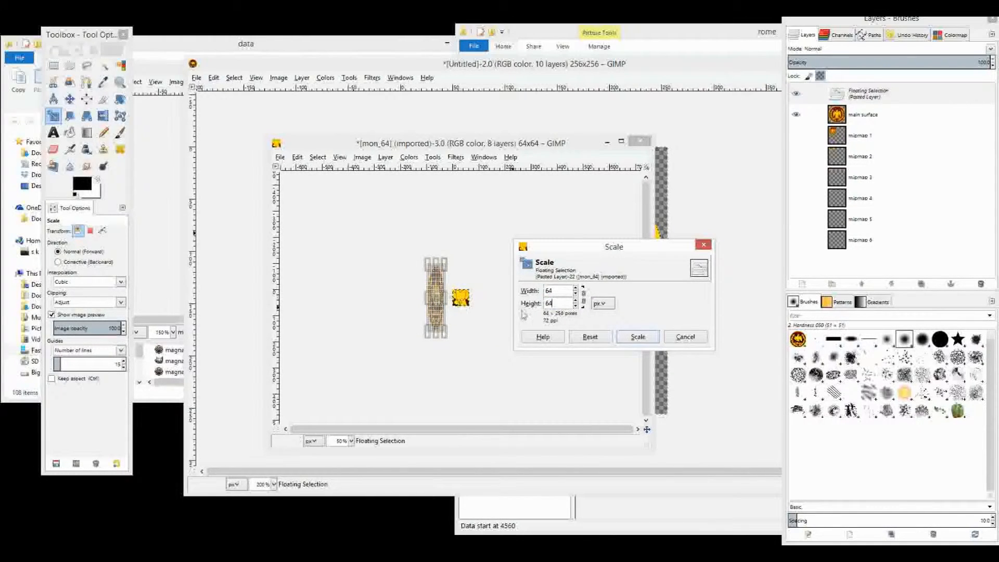
pyautogui.click(639, 339)
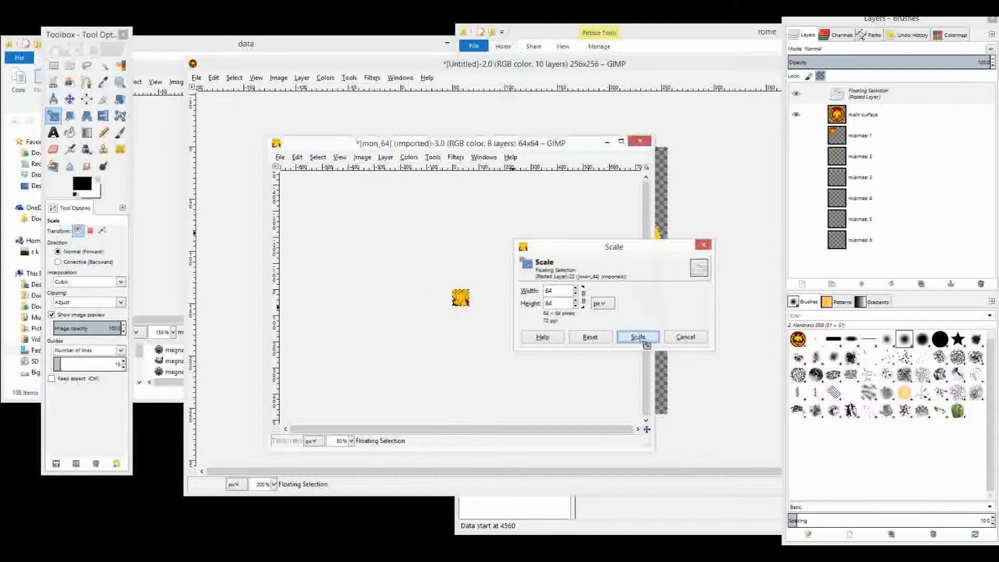
pyautogui.scroll(1, 468, 325)
pyautogui.scroll(6, 467, 325)
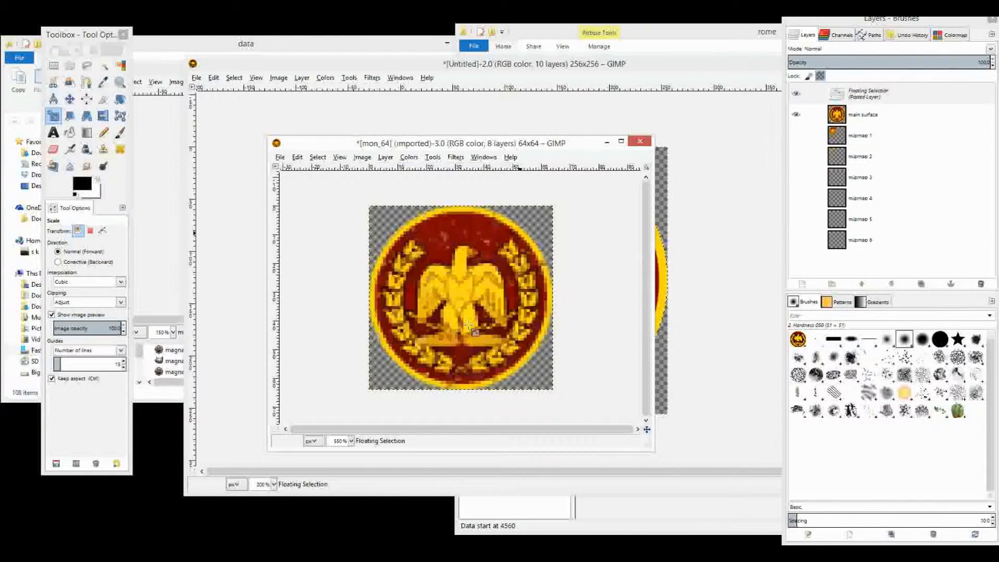
pyautogui.scroll(-6, 467, 325)
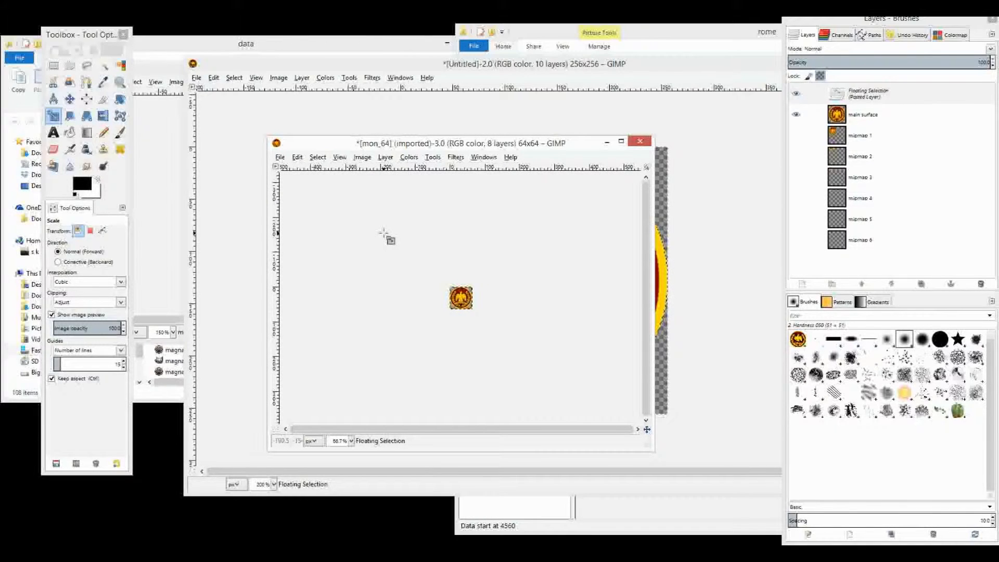
pyautogui.scroll(-3, 465, 289)
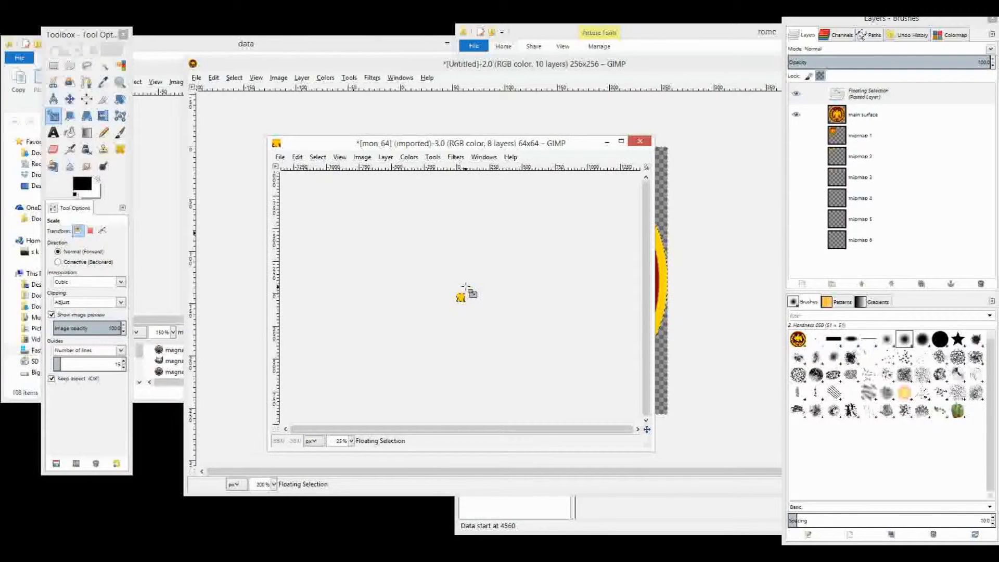
# Scale the pasted emblem to 64 x 64 pixels and position it over the original emblem in mon_64.
pyautogui.click(466, 290)
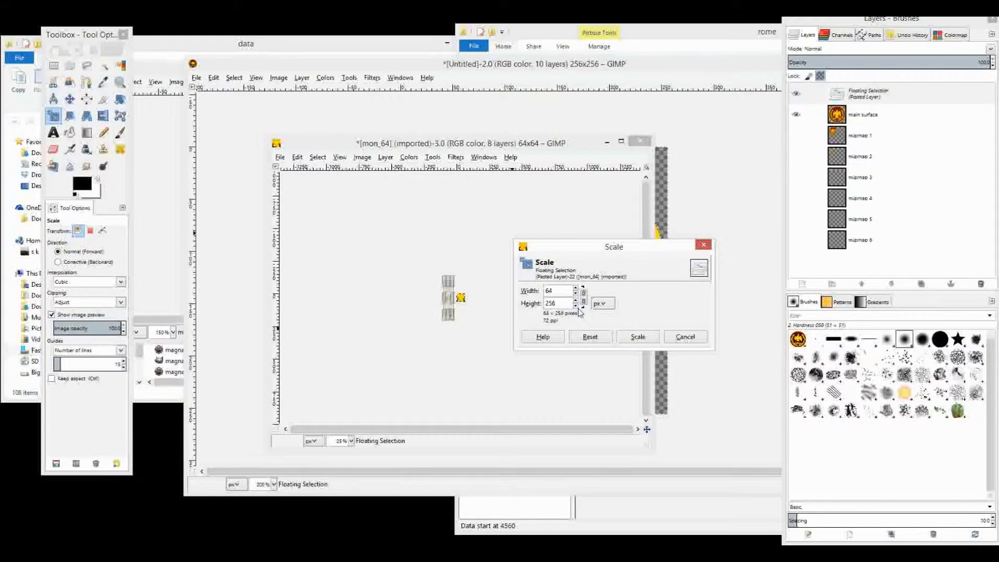
pyautogui.moveTo(556, 304); pyautogui.dragTo(540, 305)
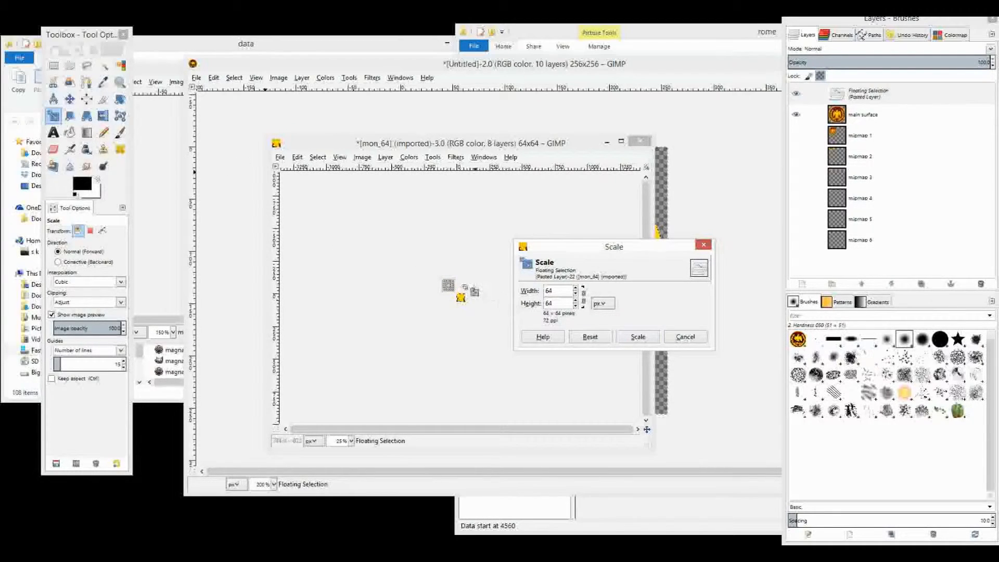
pyautogui.click(449, 286)
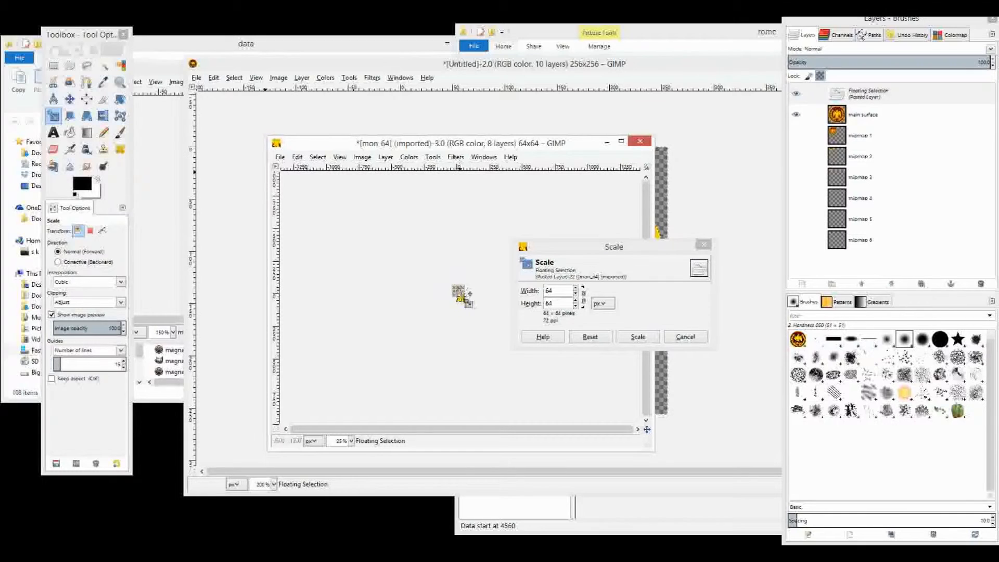
pyautogui.scroll(8, 459, 300)
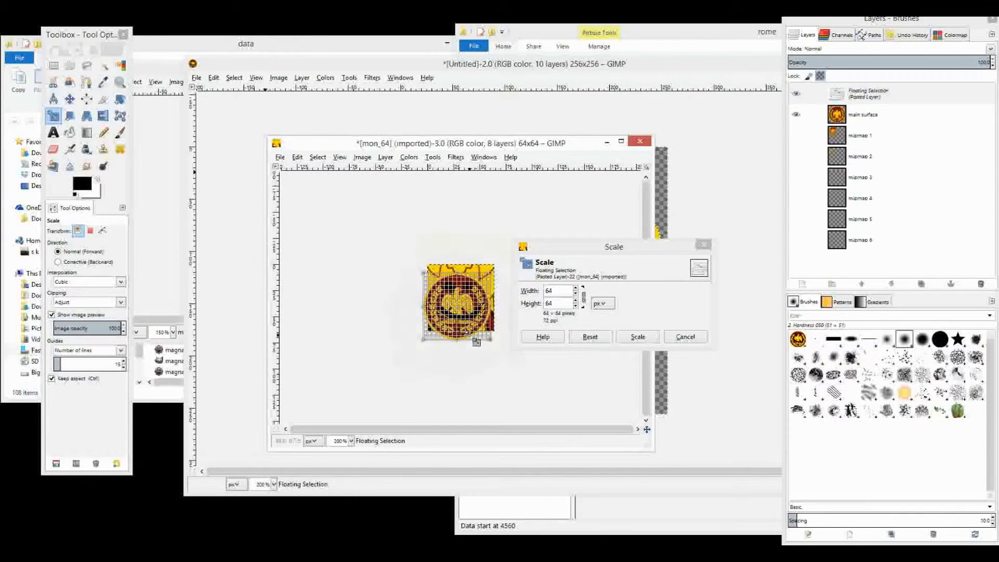
pyautogui.moveTo(457, 311)
pyautogui.mouseDown()
pyautogui.moveTo(471, 285)
pyautogui.moveTo(462, 293)
pyautogui.mouseUp()
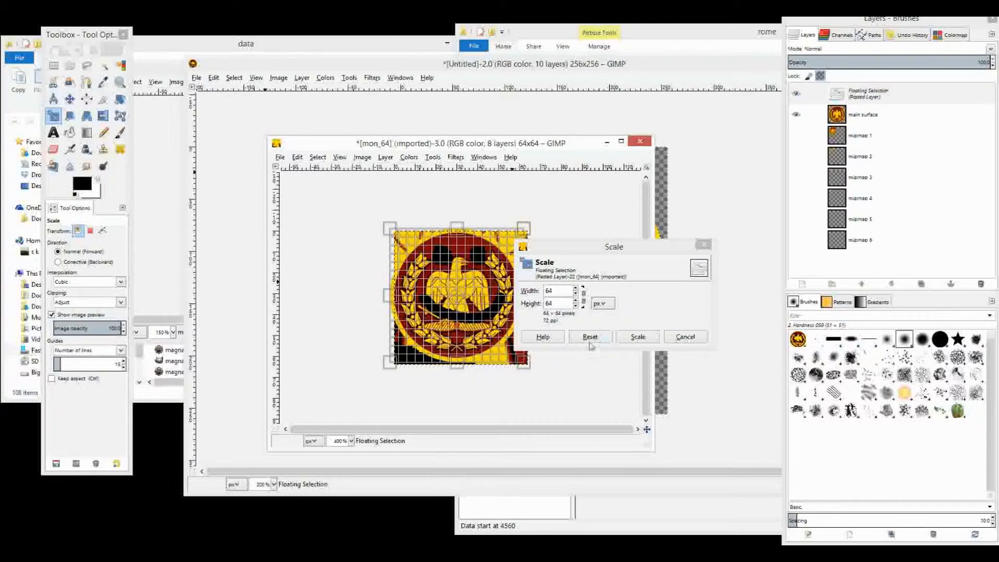
pyautogui.click(632, 337)
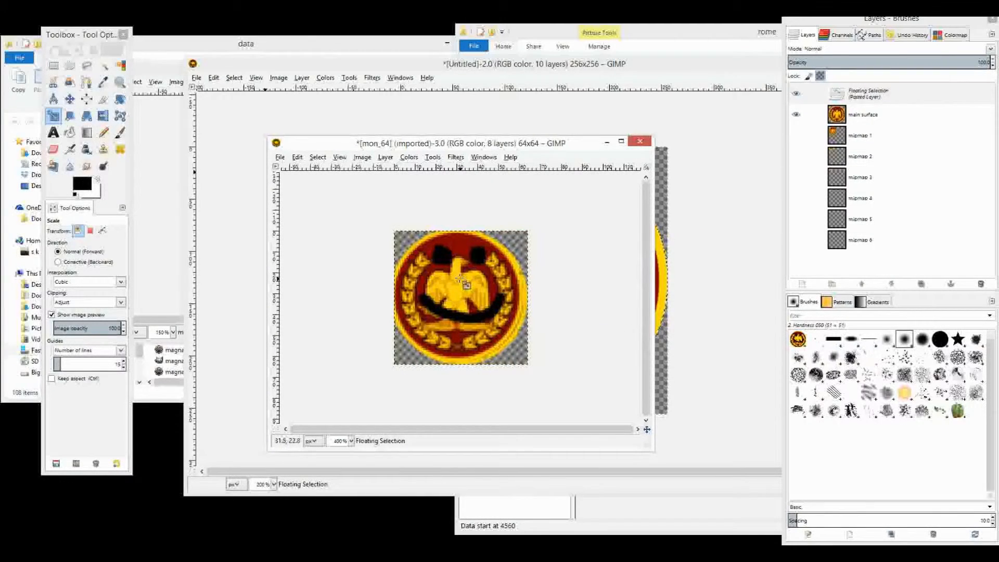
pyautogui.click(475, 285)
pyautogui.moveTo(472, 280); pyautogui.dragTo(468, 279)
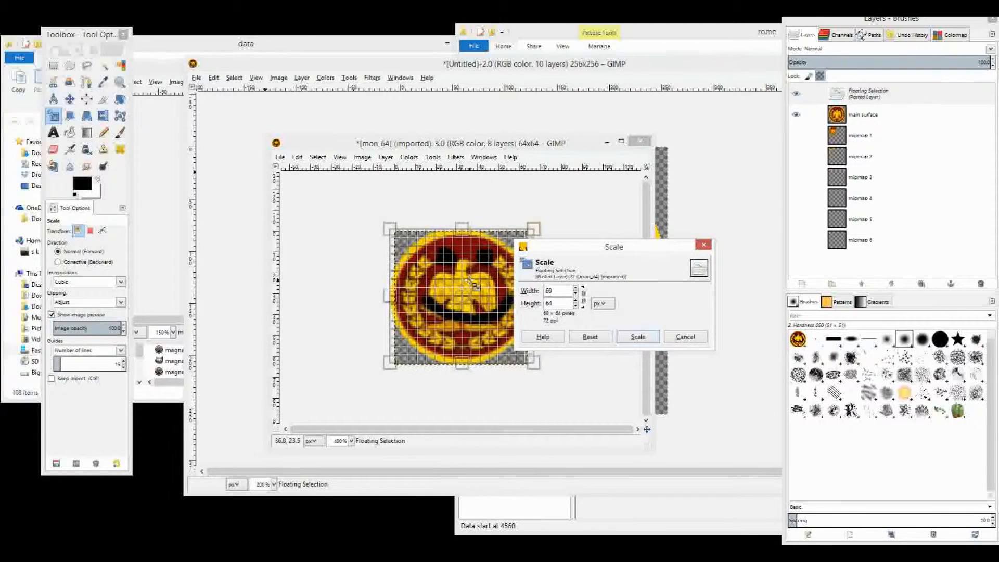
pyautogui.click(671, 337)
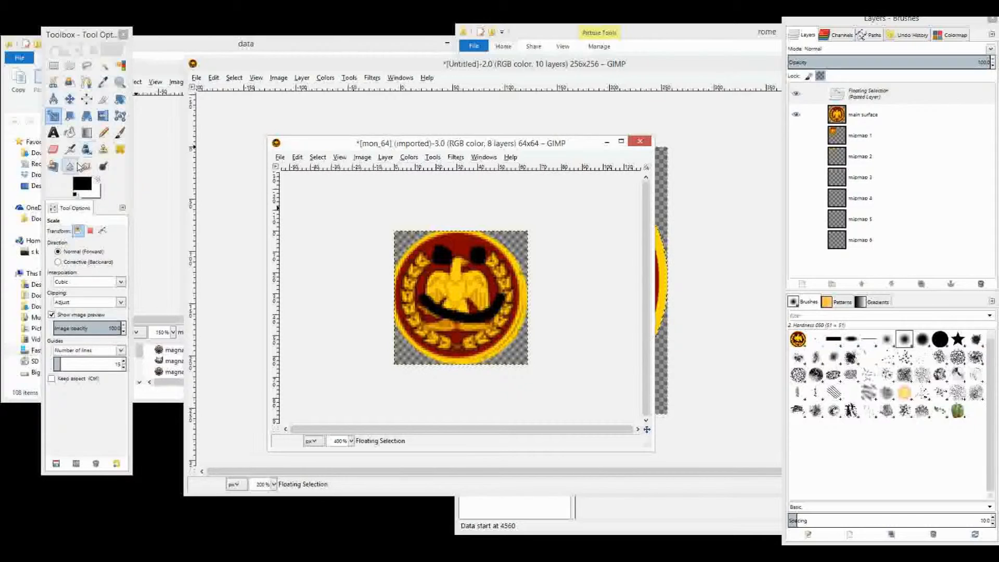
# Nudge the floating smiley-face emblem into alignment with the 64x64 canvas.
pyautogui.click(86, 166)
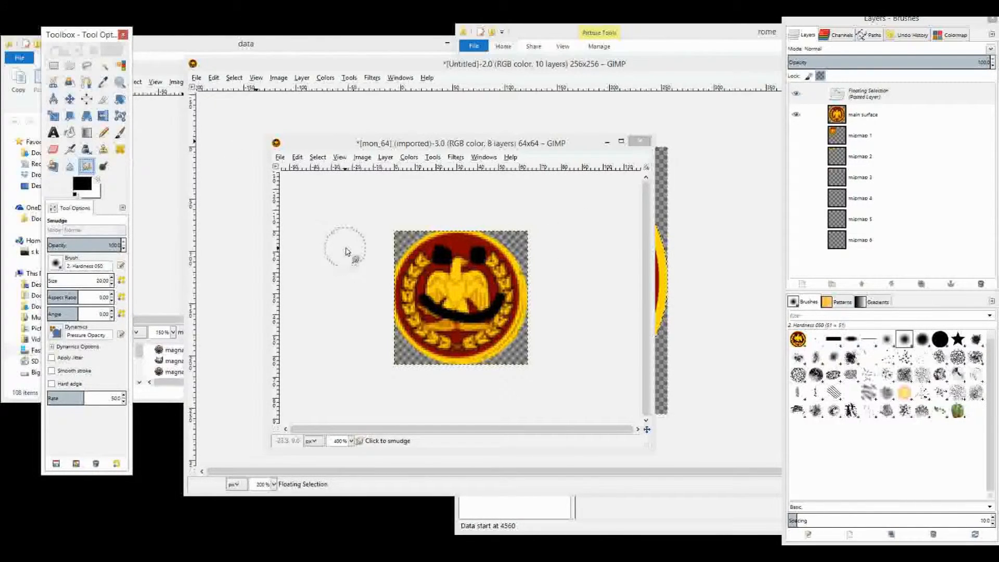
pyautogui.press('r')
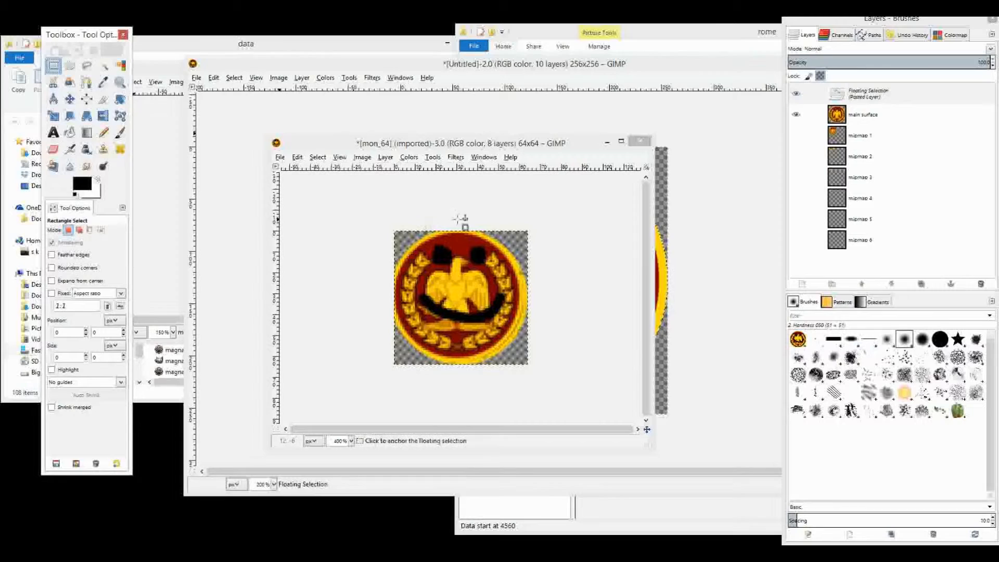
pyautogui.moveTo(459, 259); pyautogui.dragTo(474, 237)
pyautogui.scroll(3, 470, 295)
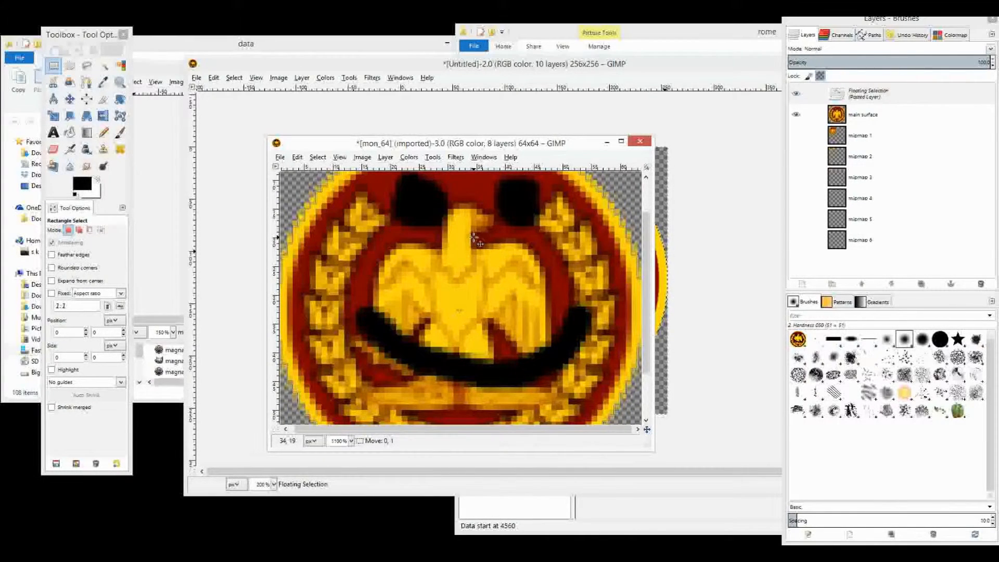
pyautogui.moveTo(475, 234); pyautogui.dragTo(475, 228)
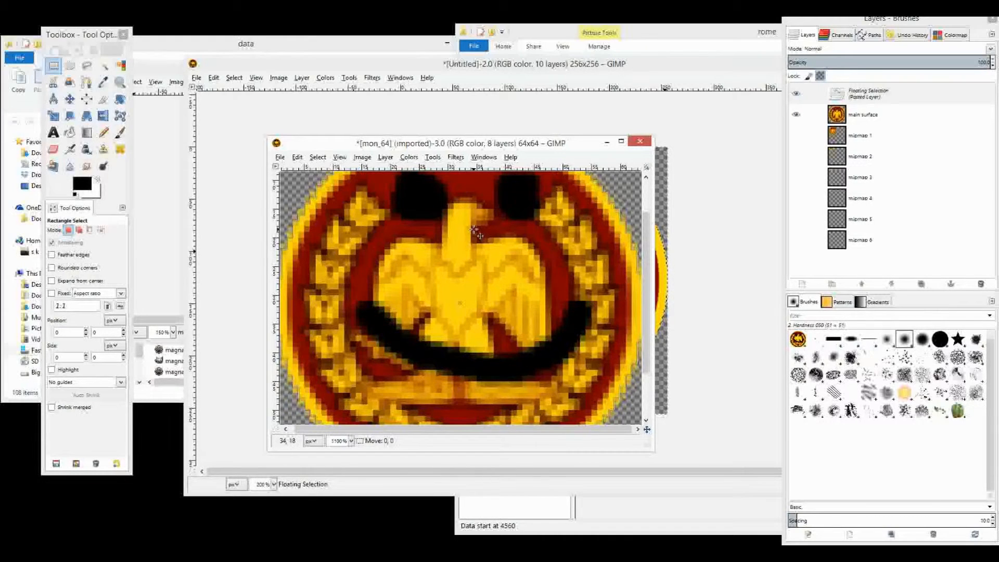
pyautogui.scroll(-2, 475, 234)
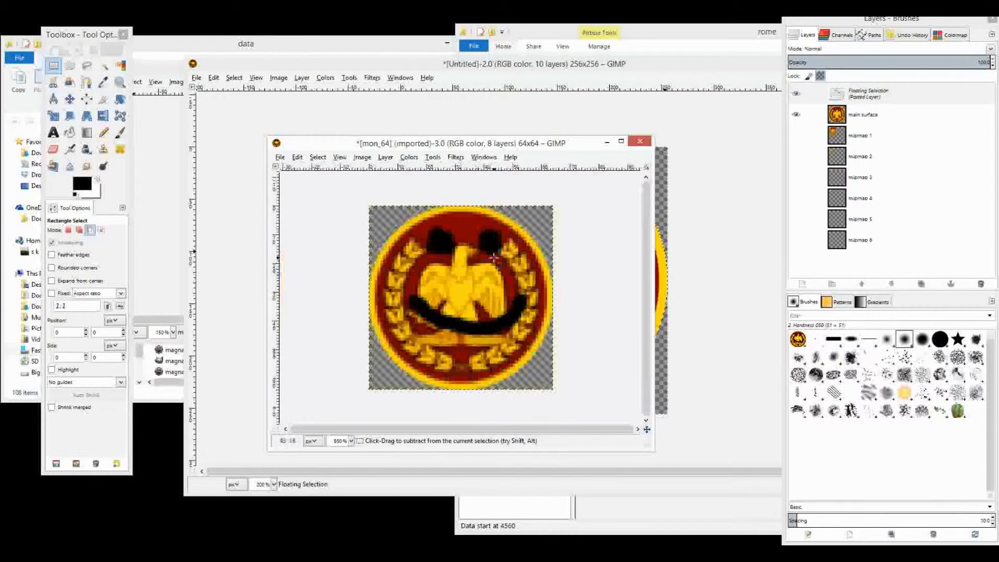
# Toggle the main surface layer's visibility to check how the pasted emblem covers the original.
pyautogui.click(794, 114)
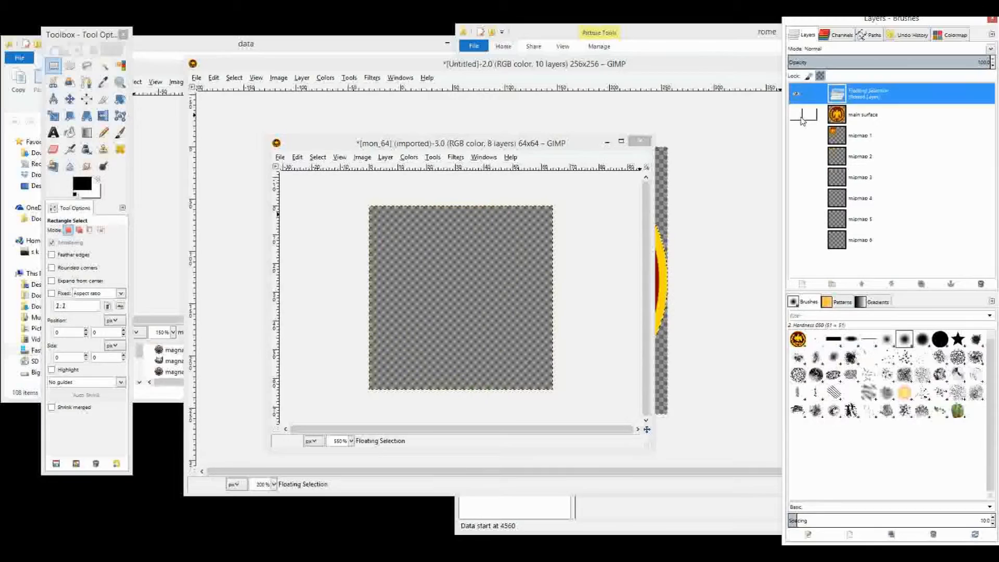
pyautogui.click(795, 115)
pyautogui.click(794, 116)
pyautogui.click(795, 117)
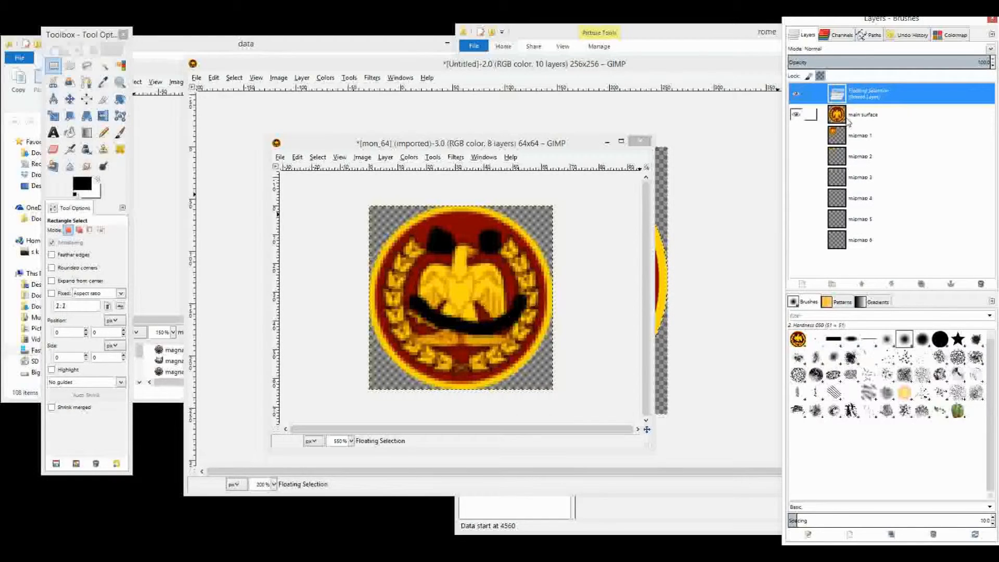
# Export the 64x64 image over the existing mon_64.dds with BC1 / DXT1 compression and no mipmaps.
pyautogui.moveTo(522, 146); pyautogui.dragTo(537, 67)
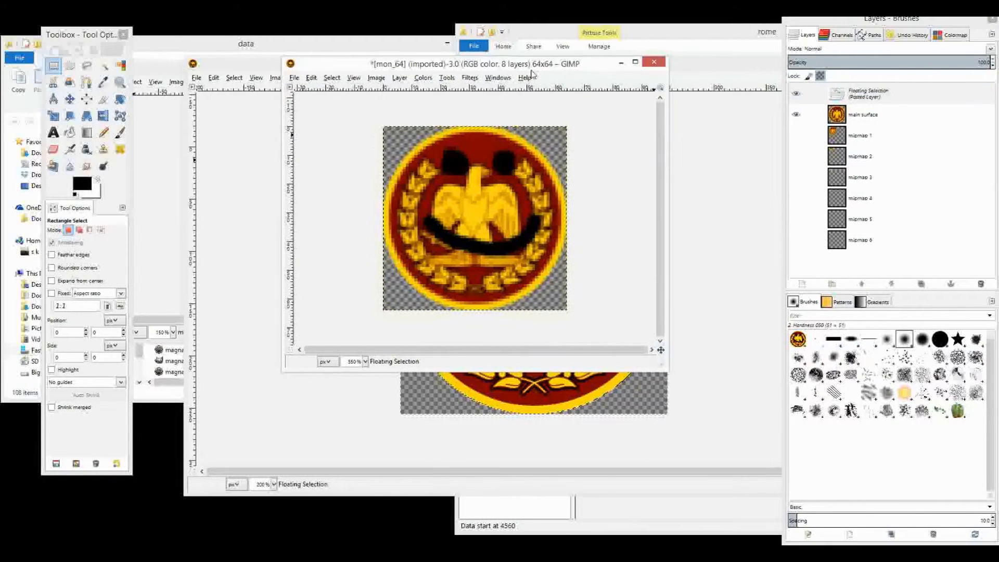
pyautogui.moveTo(663, 366); pyautogui.dragTo(732, 461)
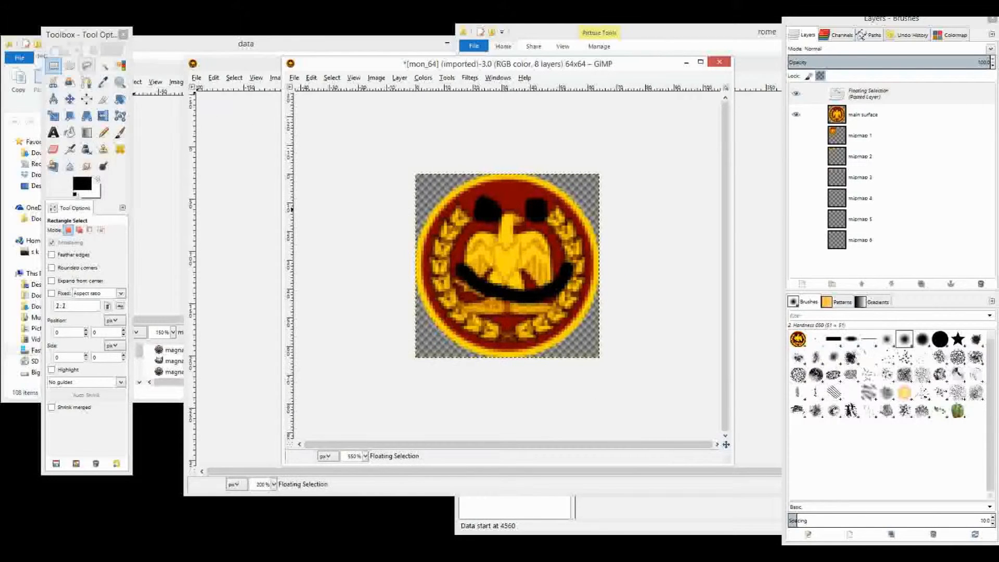
pyautogui.click(294, 78)
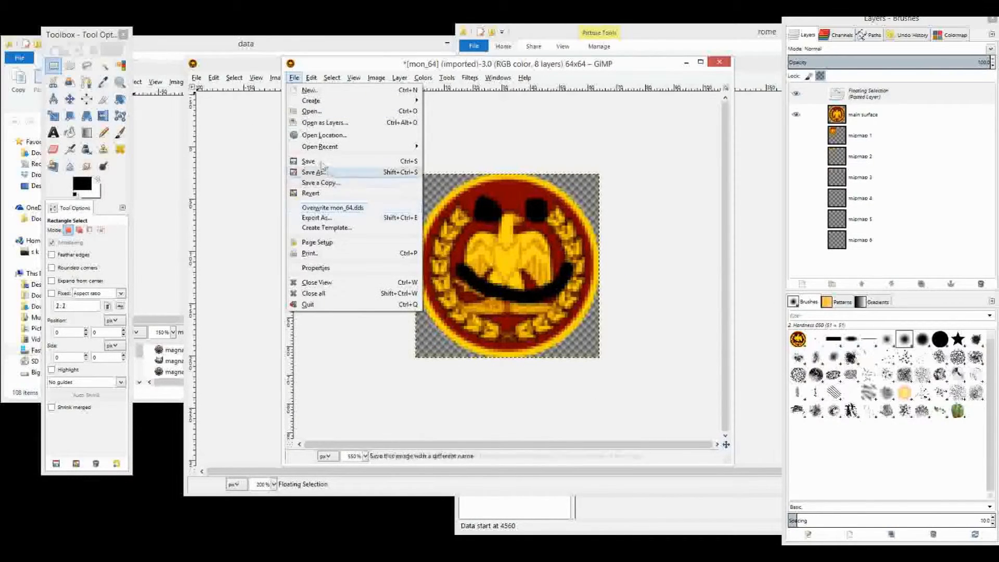
pyautogui.click(320, 217)
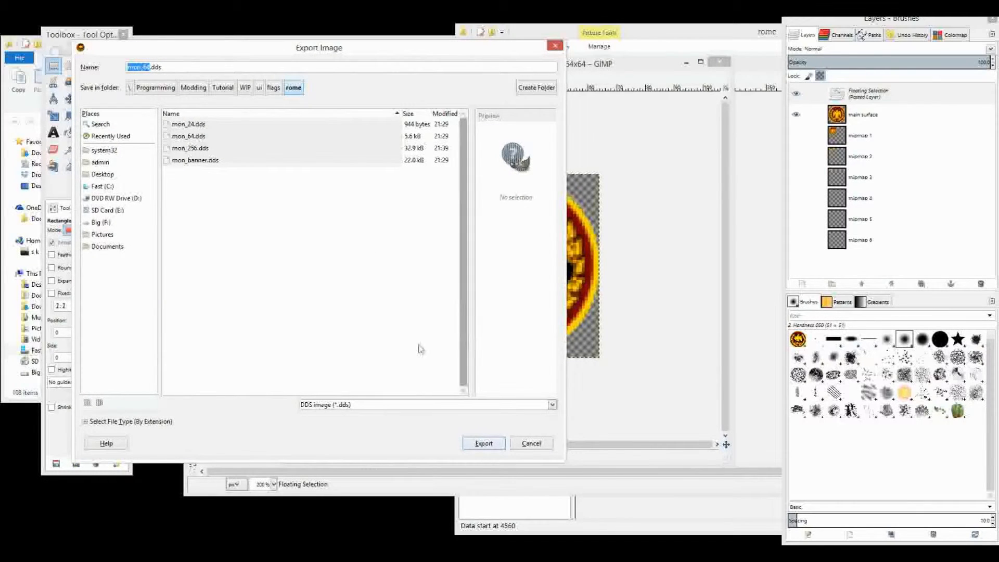
pyautogui.click(495, 445)
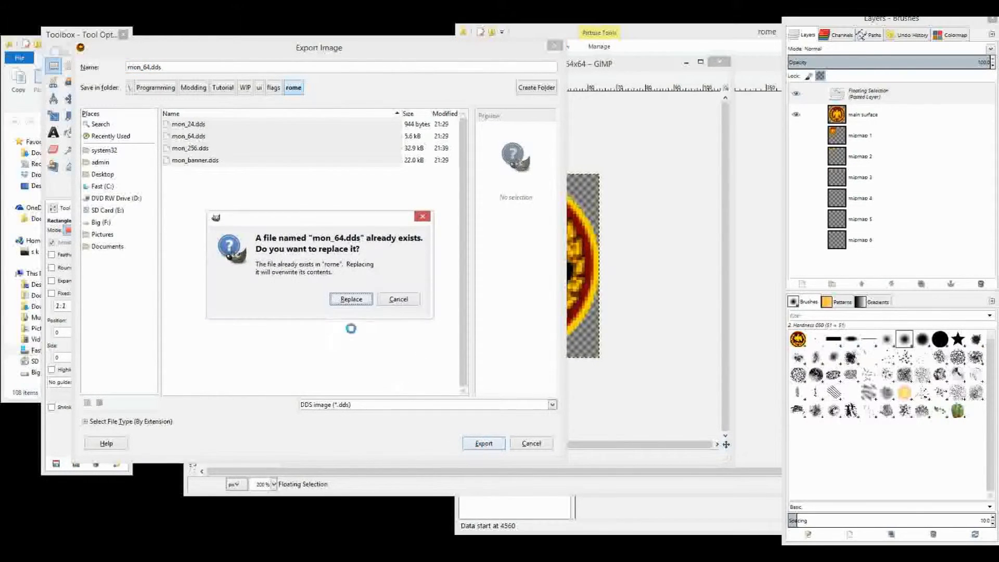
pyautogui.click(352, 303)
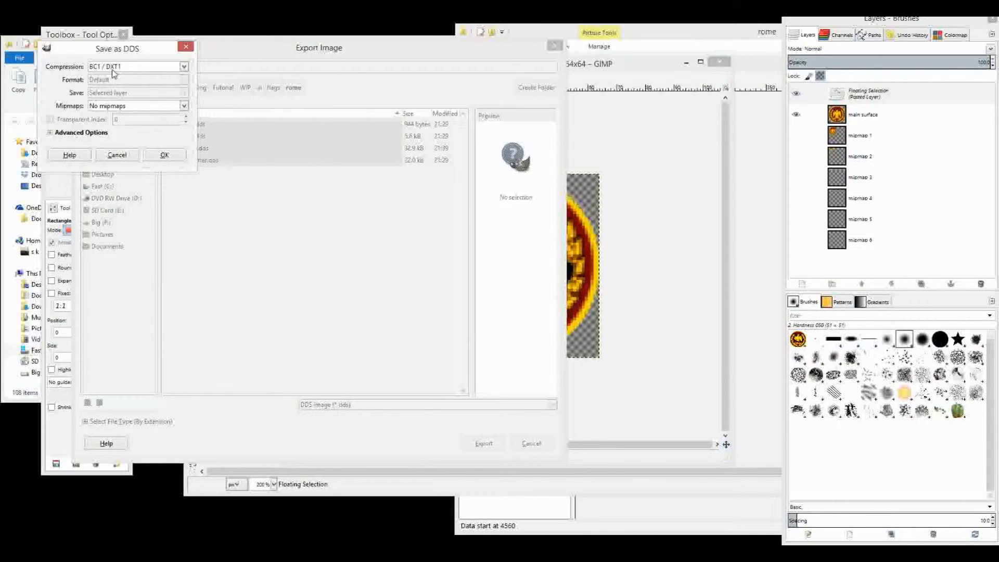
pyautogui.click(179, 156)
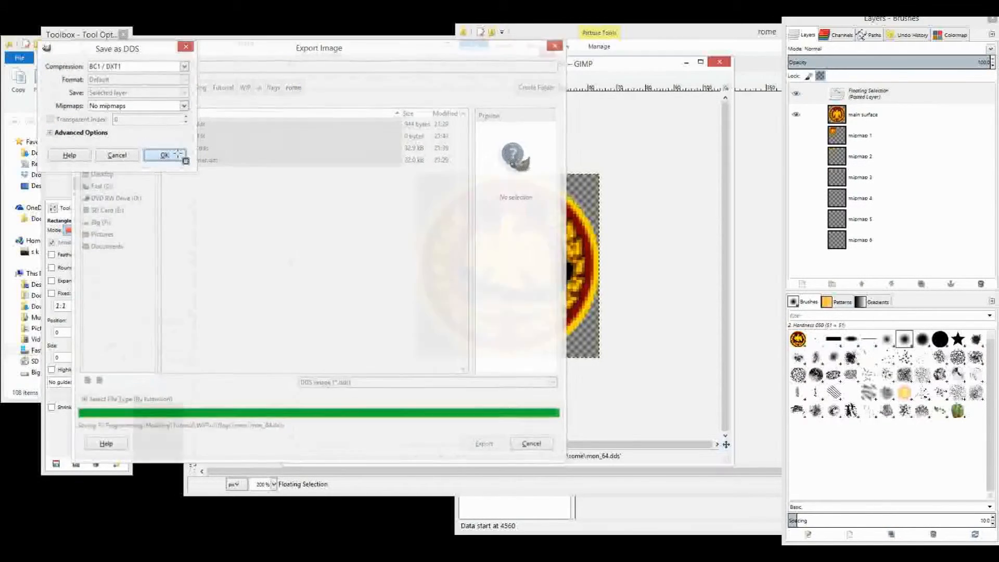
# Switch to the rome folder and show its files as thumbnails to check the exported mon_64 DDS image.
pyautogui.click(180, 552)
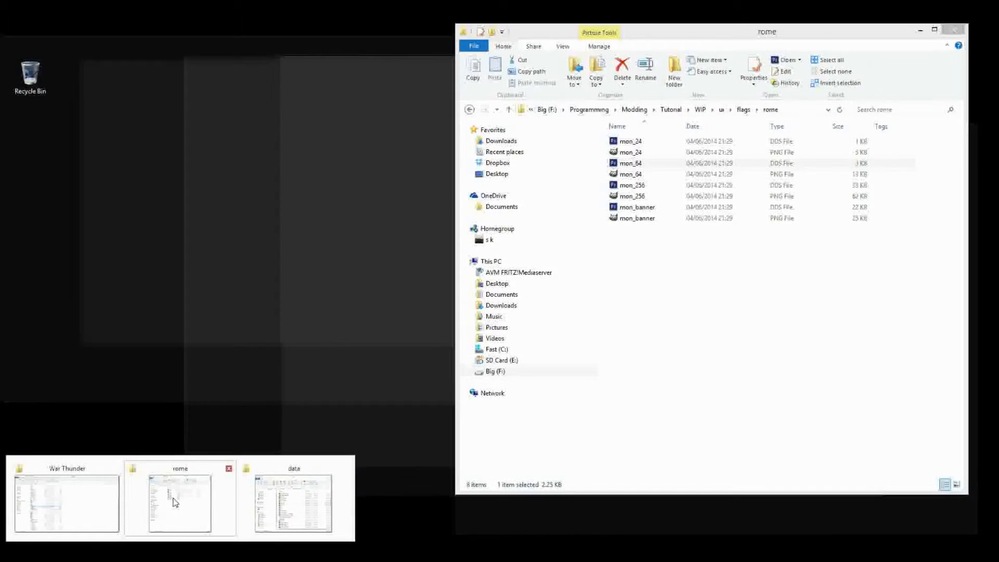
pyautogui.click(174, 502)
pyautogui.click(956, 486)
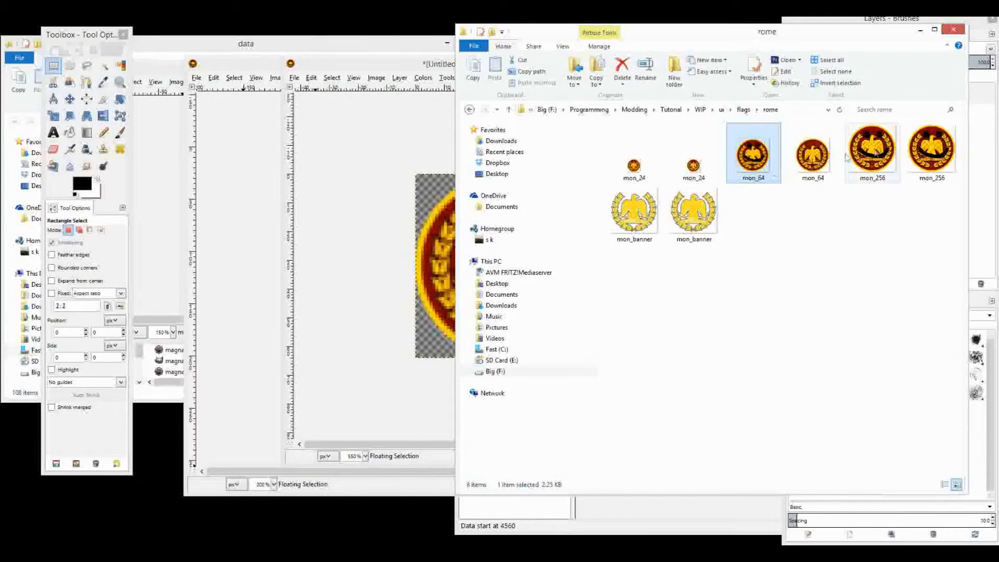
# Examine the mon_24, mon_64, mon_256 and mon_banner images in the rome folder to decide which belong in the mod.
pyautogui.click(863, 153)
pyautogui.click(952, 135)
pyautogui.click(806, 164)
pyautogui.click(699, 175)
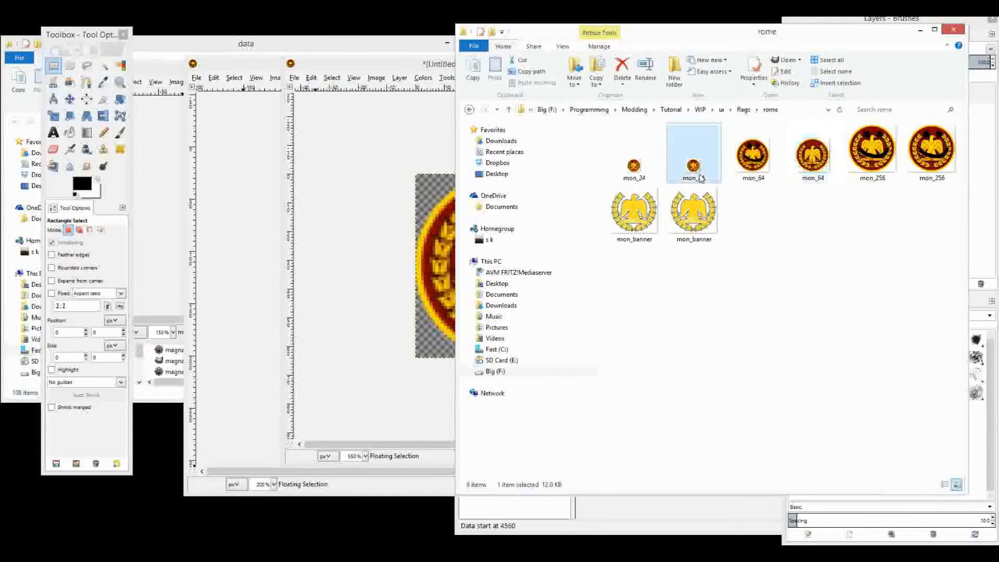
pyautogui.click(616, 174)
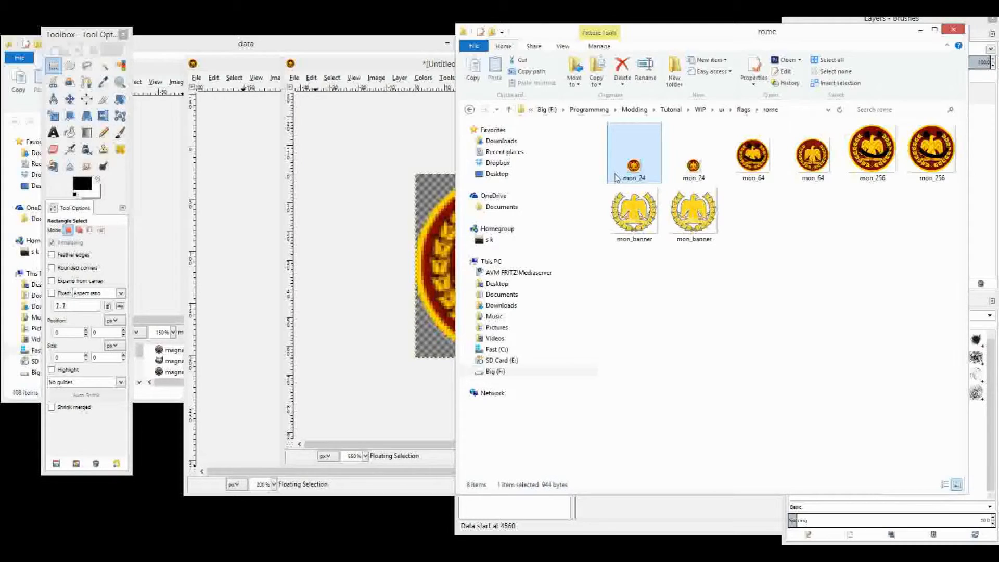
pyautogui.click(635, 237)
pyautogui.moveTo(742, 301); pyautogui.dragTo(650, 192)
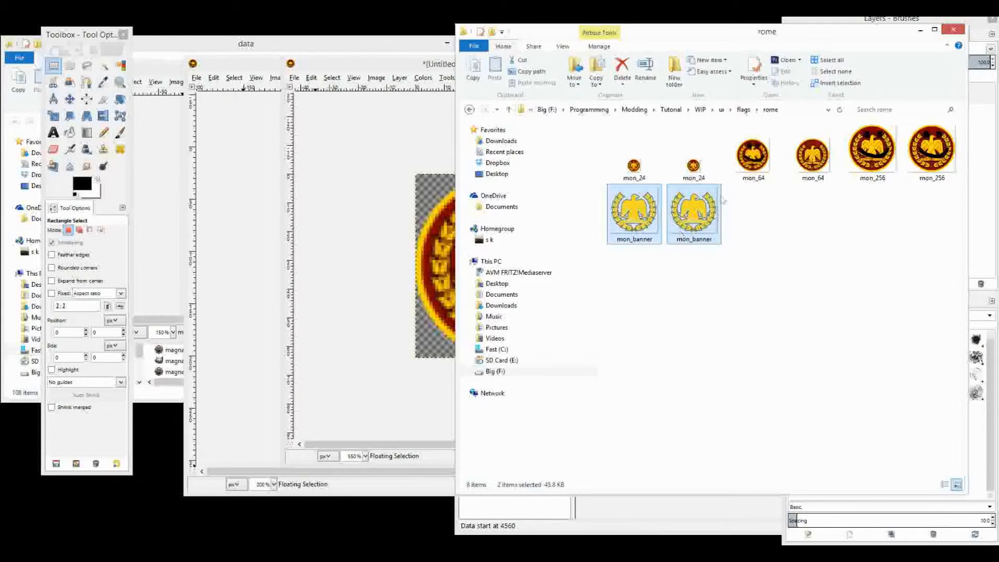
pyautogui.click(888, 195)
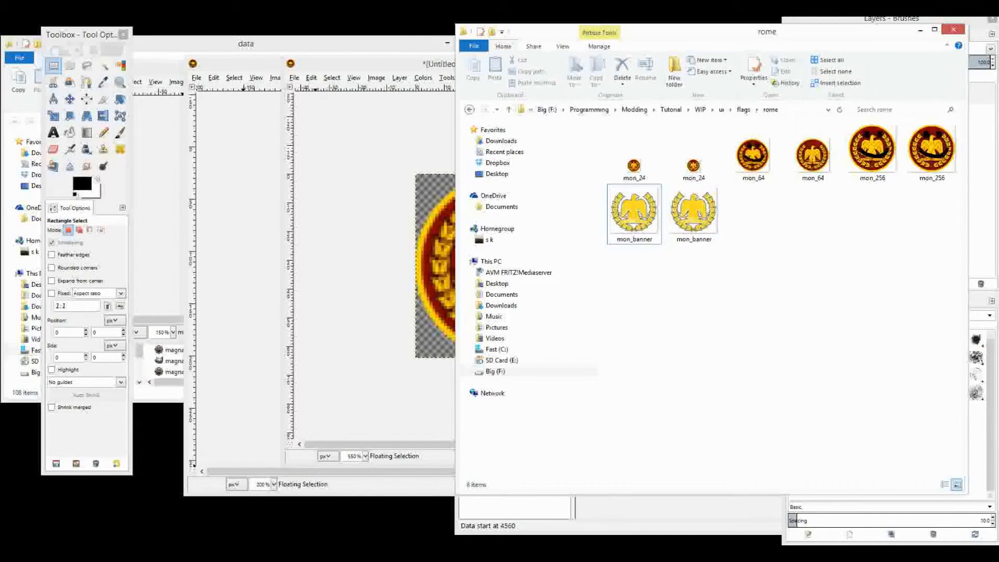
# Switch to Pack File Manager and expand the ui and units folders of Magnar_Mod_Unit_Base_Pack.pack.
pyautogui.click(268, 551)
pyautogui.moveTo(733, 139); pyautogui.dragTo(392, 74)
pyautogui.click(125, 96)
pyautogui.click(136, 137)
pyautogui.click(145, 146)
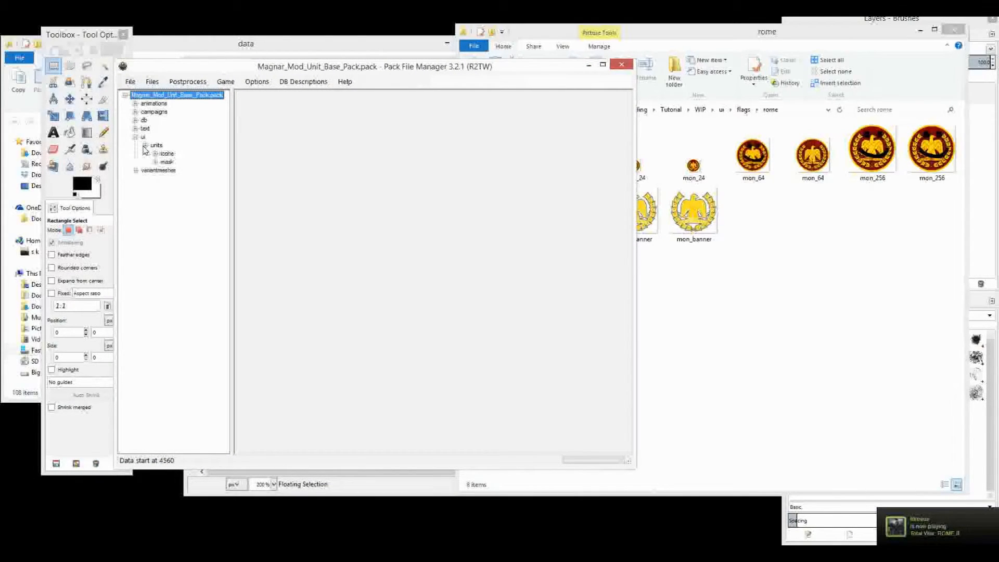
pyautogui.click(143, 137)
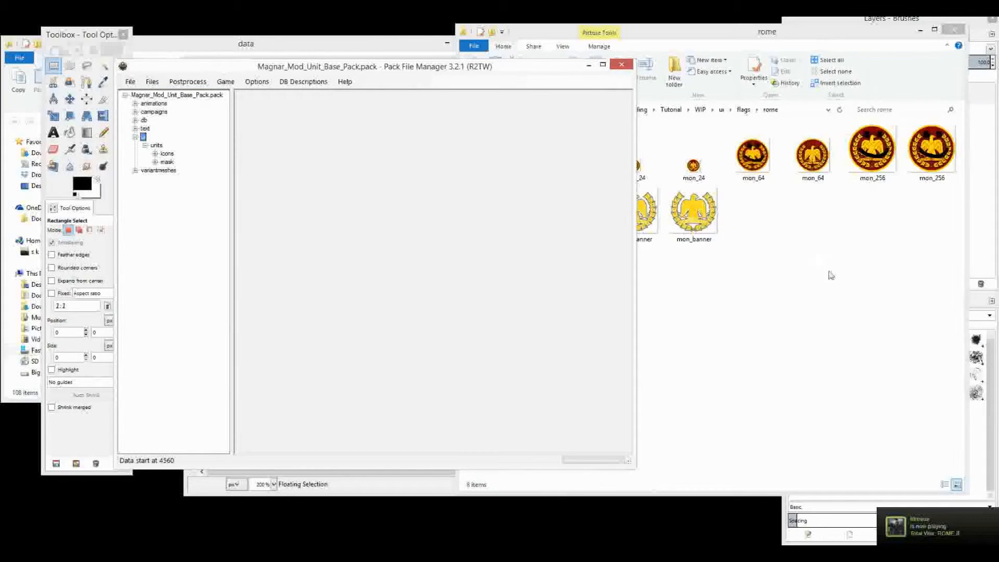
pyautogui.click(831, 275)
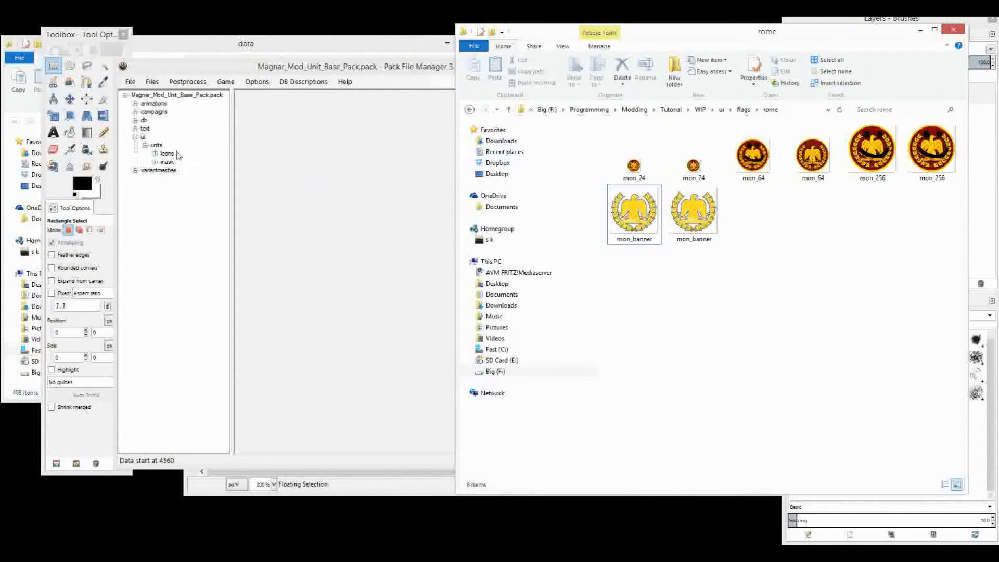
# Add an empty directory named flags inside the pack's ui folder.
pyautogui.click(143, 137)
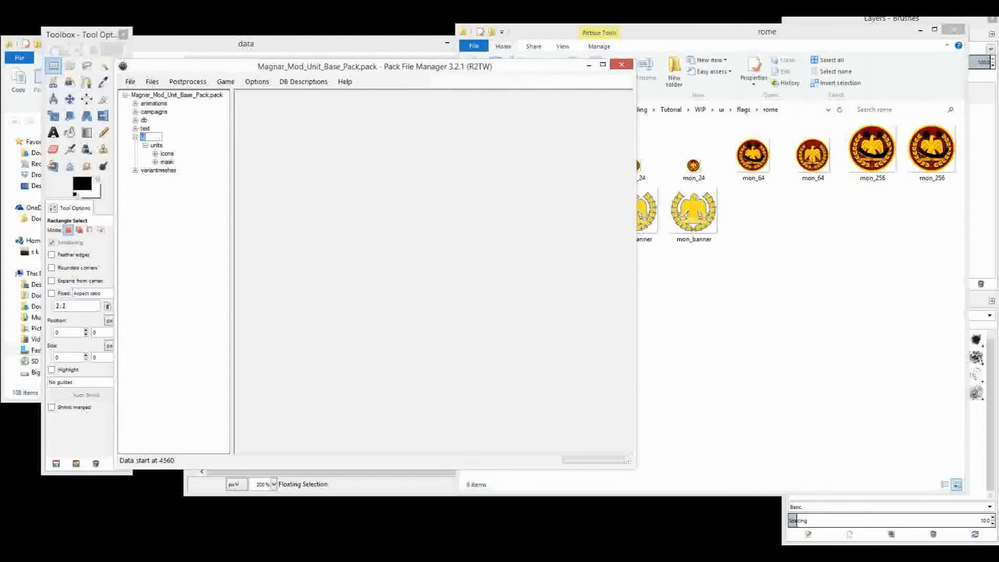
pyautogui.click(143, 152)
pyautogui.rightClick(144, 141)
pyautogui.moveTo(171, 146)
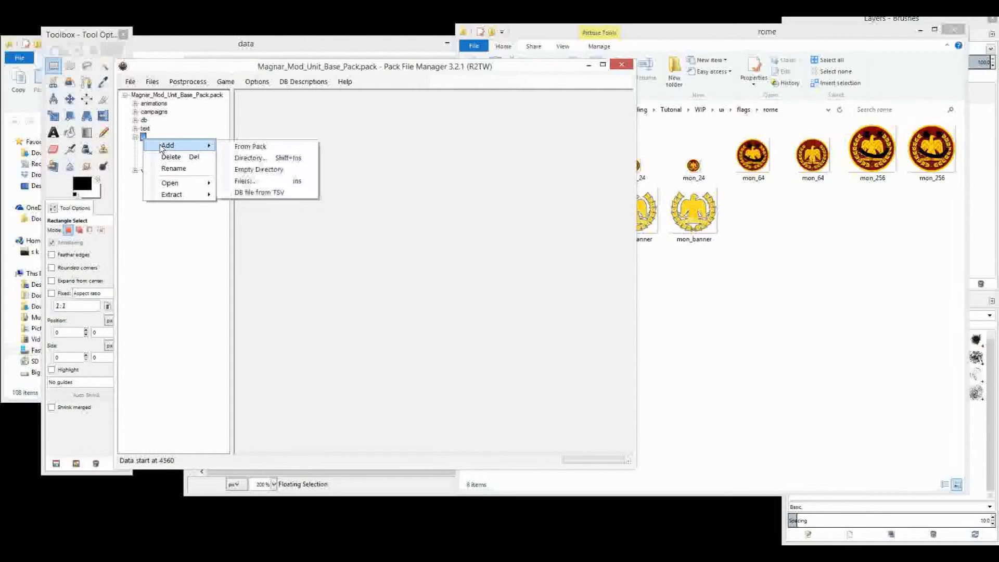
pyautogui.click(258, 169)
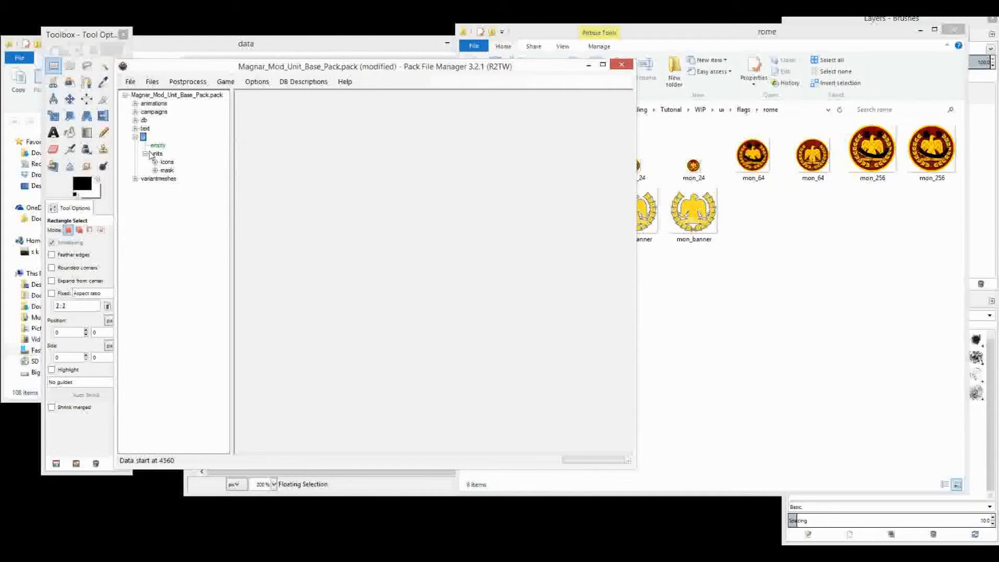
# Add an empty subdirectory named rome inside the new flags directory under ui.
pyautogui.rightClick(157, 148)
pyautogui.moveTo(178, 153)
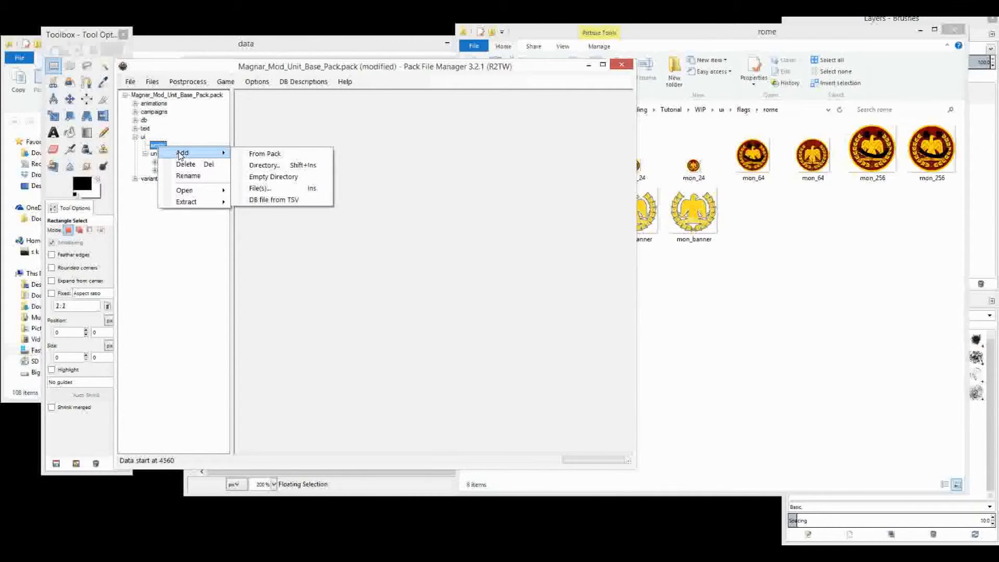
pyautogui.click(273, 176)
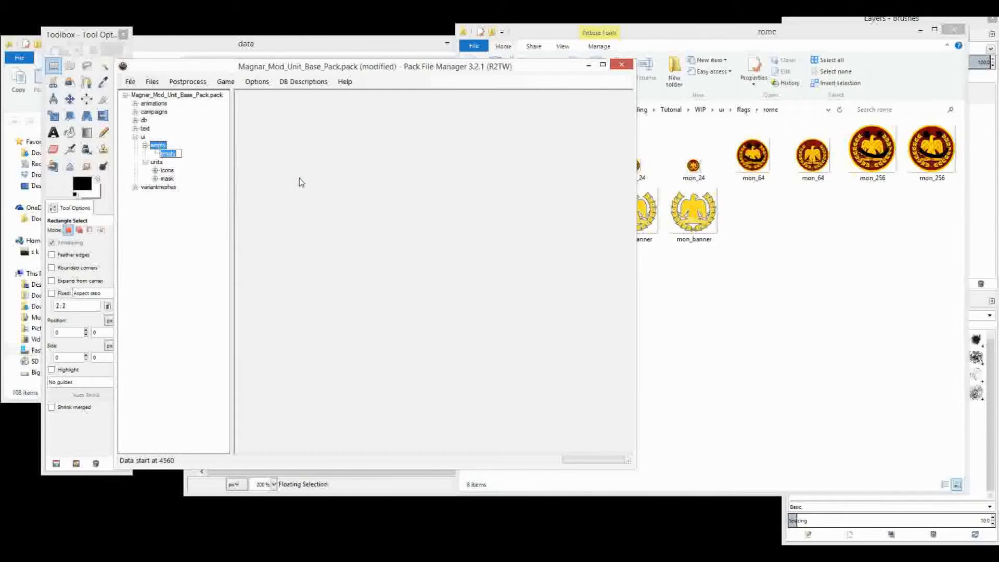
pyautogui.write('rome')
# Start adding files to the pack's rome directory and browse to Modding > Tutorial > WIP > ui > flags > rome.
pyautogui.rightClick(168, 154)
pyautogui.moveTo(186, 160)
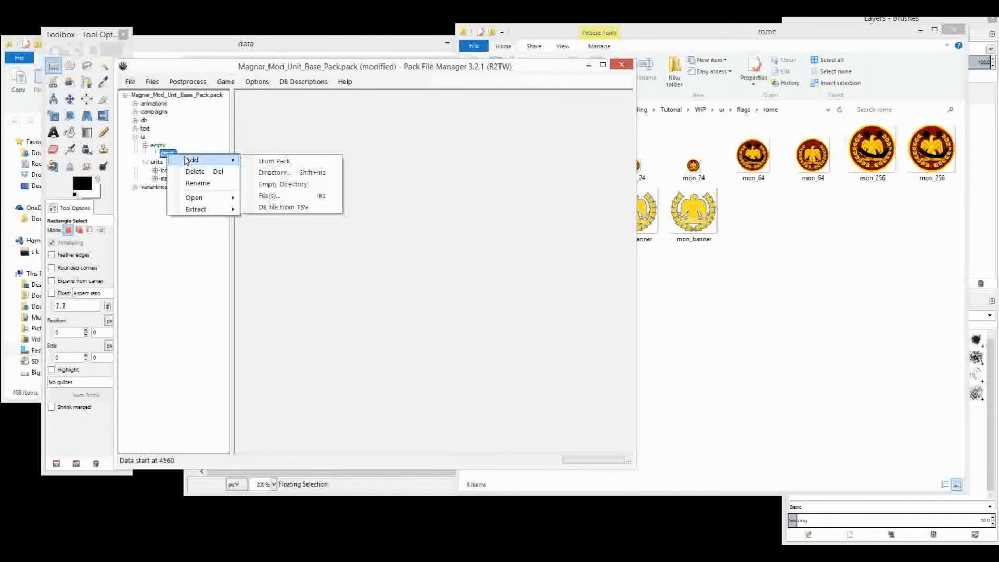
pyautogui.click(285, 196)
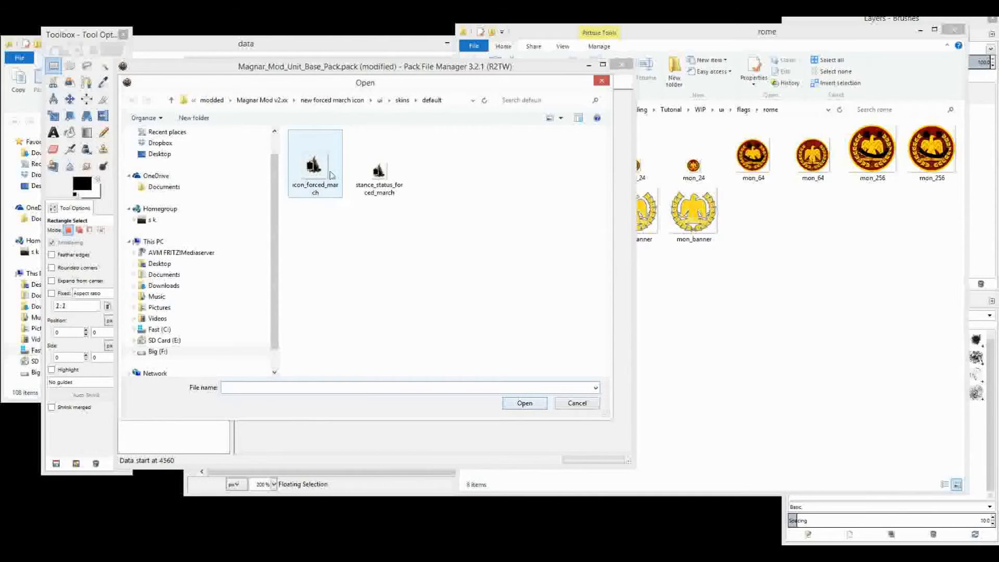
pyautogui.click(207, 100)
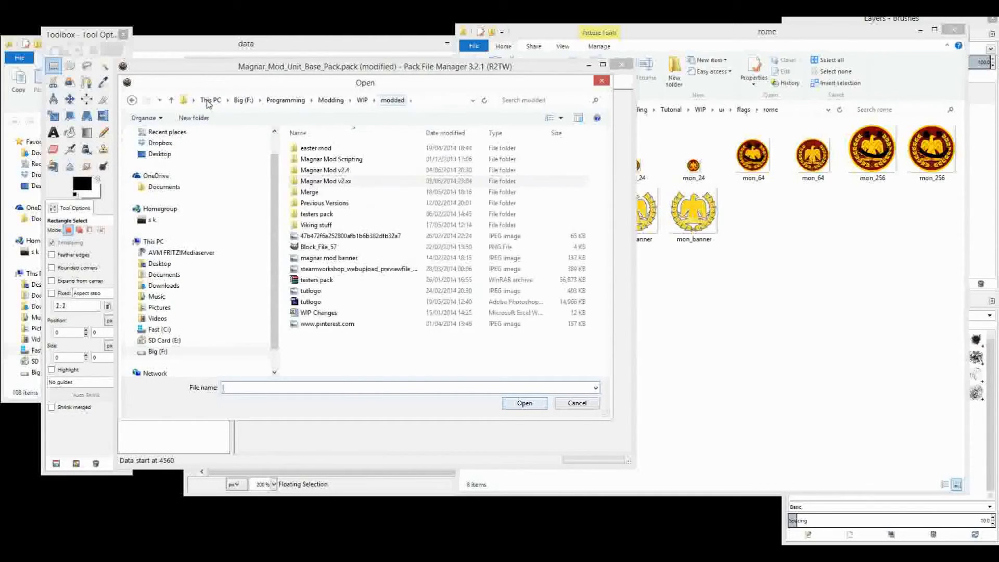
pyautogui.click(331, 101)
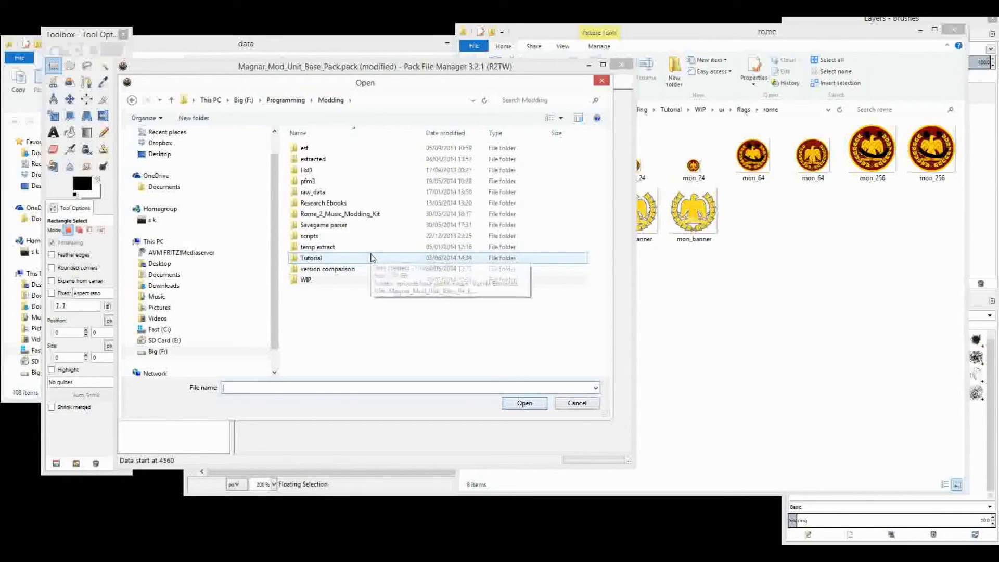
pyautogui.click(372, 258)
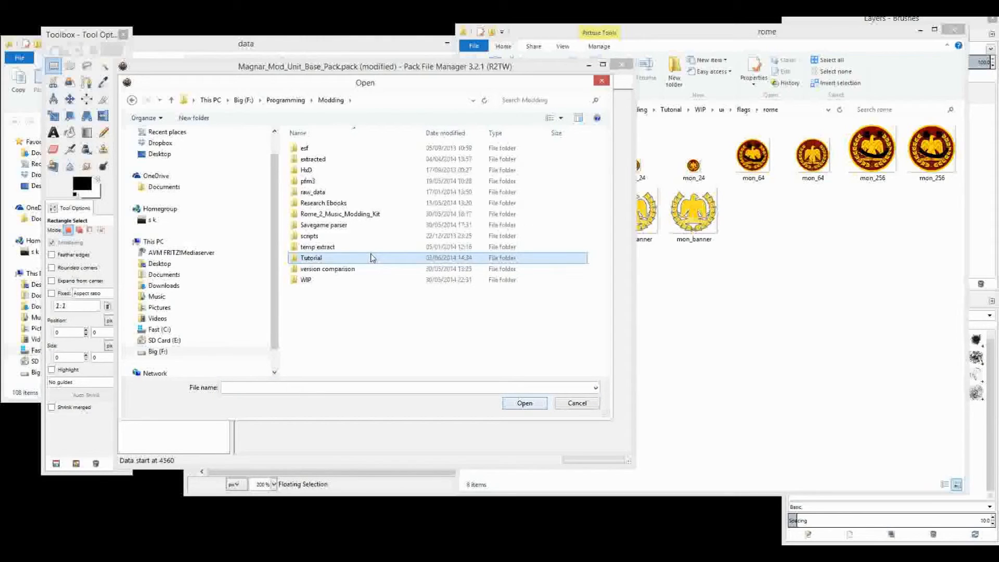
pyautogui.doubleClick(369, 258)
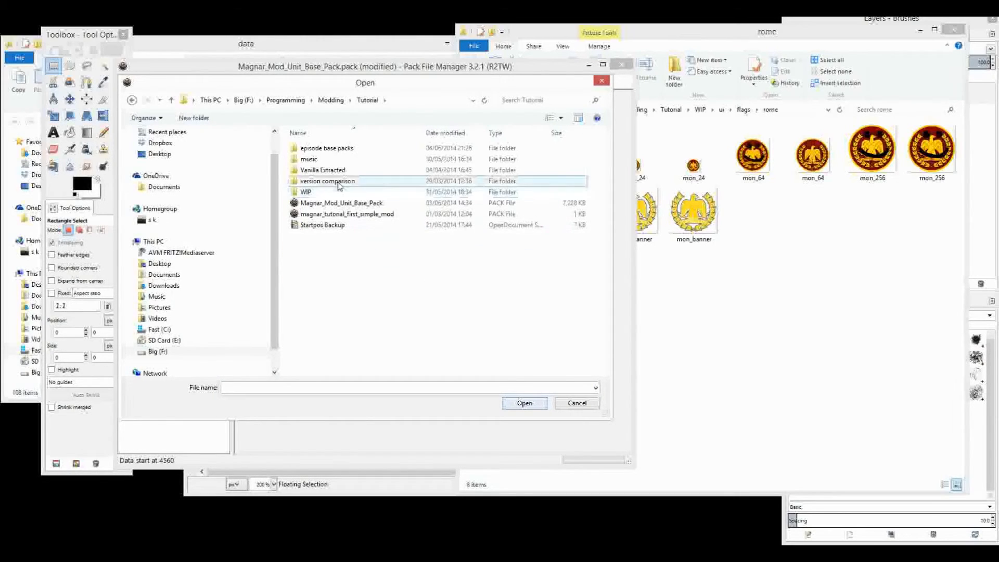
pyautogui.doubleClick(317, 192)
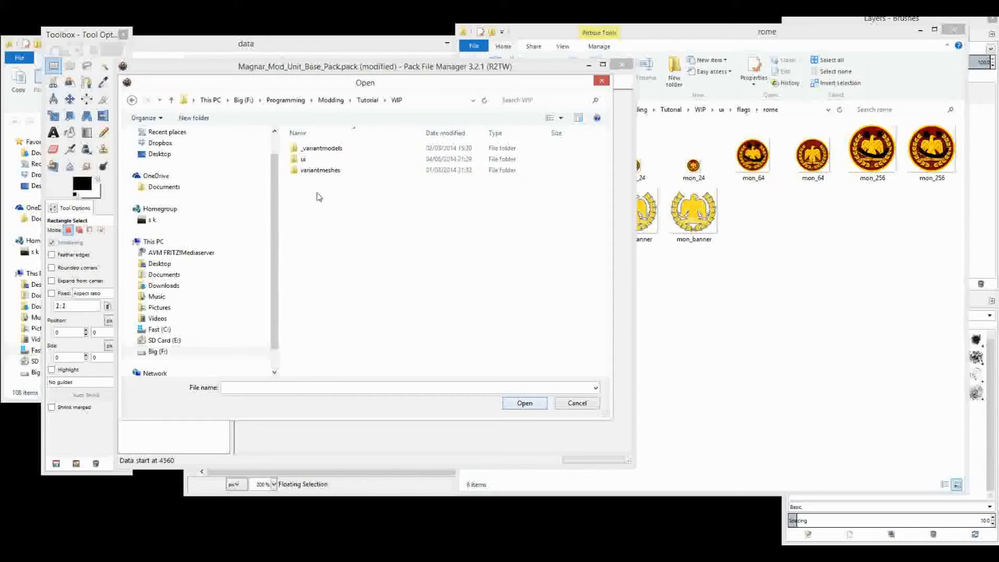
pyautogui.doubleClick(310, 160)
pyautogui.doubleClick(307, 152)
pyautogui.doubleClick(307, 152)
# Add the DDS and PNG versions of mon_24, mon_64 and mon_256 to the rome directory and save the pack.
pyautogui.click(468, 160)
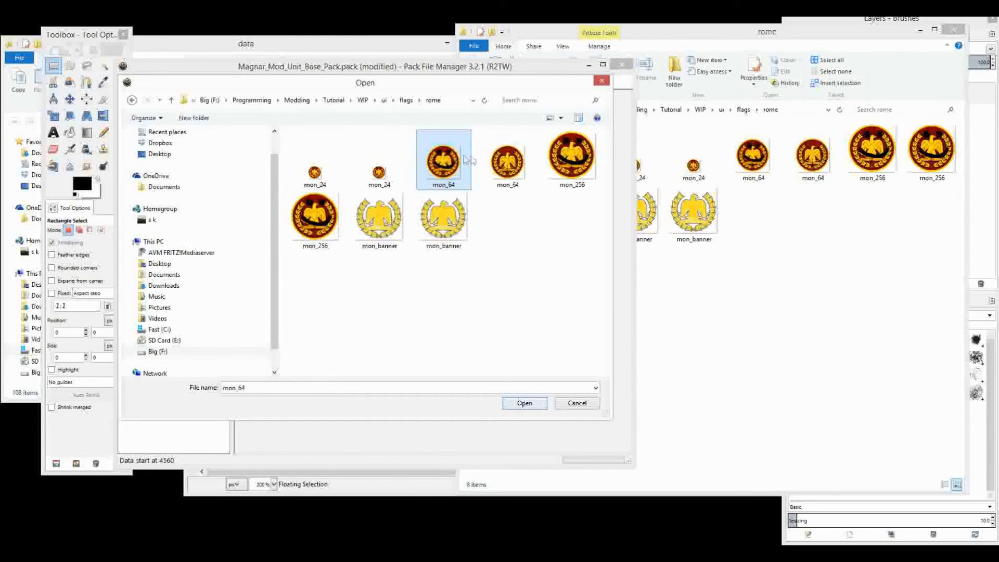
pyautogui.keyDown('ctrl'); pyautogui.click(563, 155); pyautogui.keyUp('ctrl')
pyautogui.keyDown('ctrl'); pyautogui.click(334, 211); pyautogui.keyUp('ctrl')
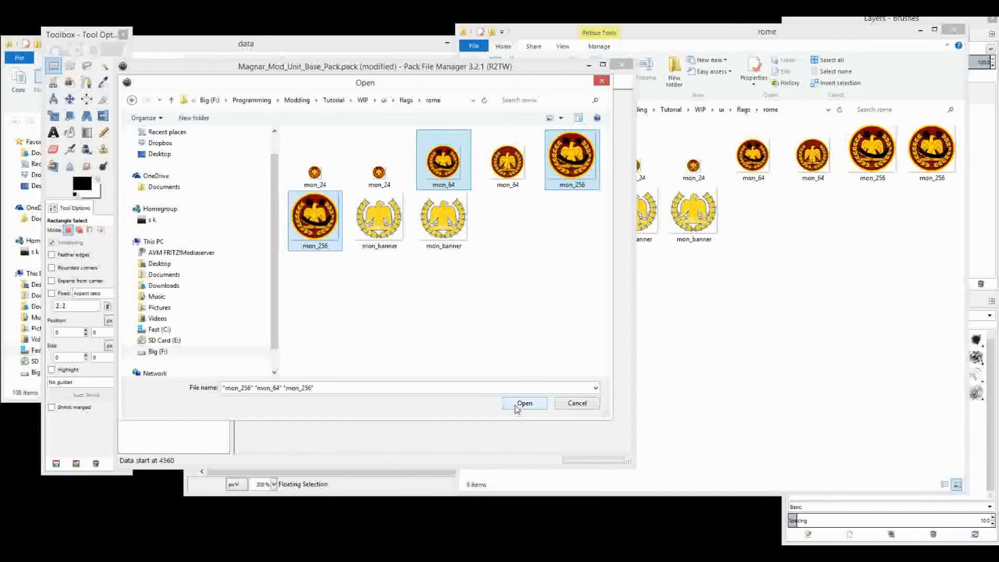
pyautogui.keyDown('ctrl'); pyautogui.click(507, 161); pyautogui.keyUp('ctrl')
pyautogui.keyDown('ctrl'); pyautogui.click(379, 166); pyautogui.keyUp('ctrl')
pyautogui.keyDown('ctrl'); pyautogui.click(337, 173); pyautogui.keyUp('ctrl')
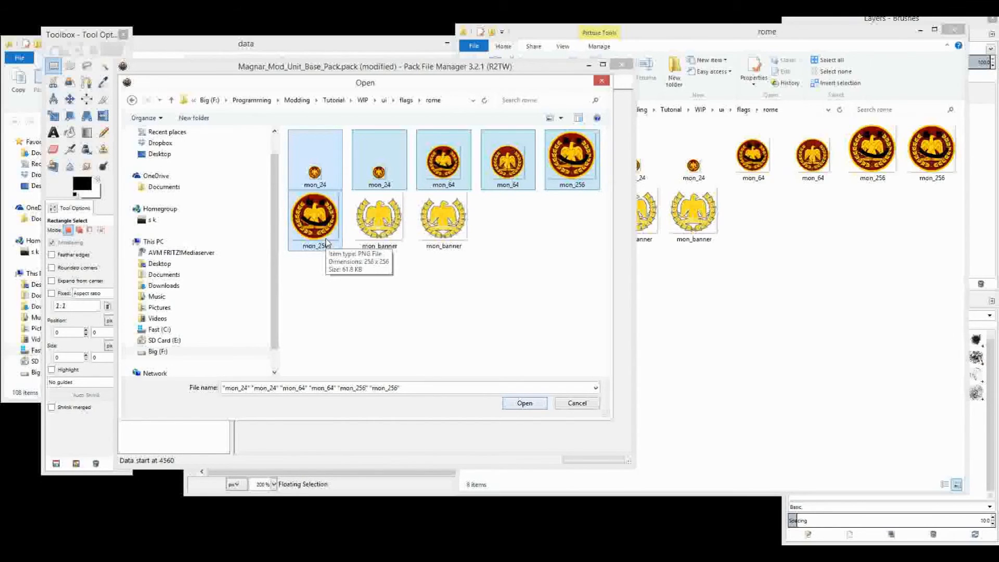
pyautogui.click(525, 404)
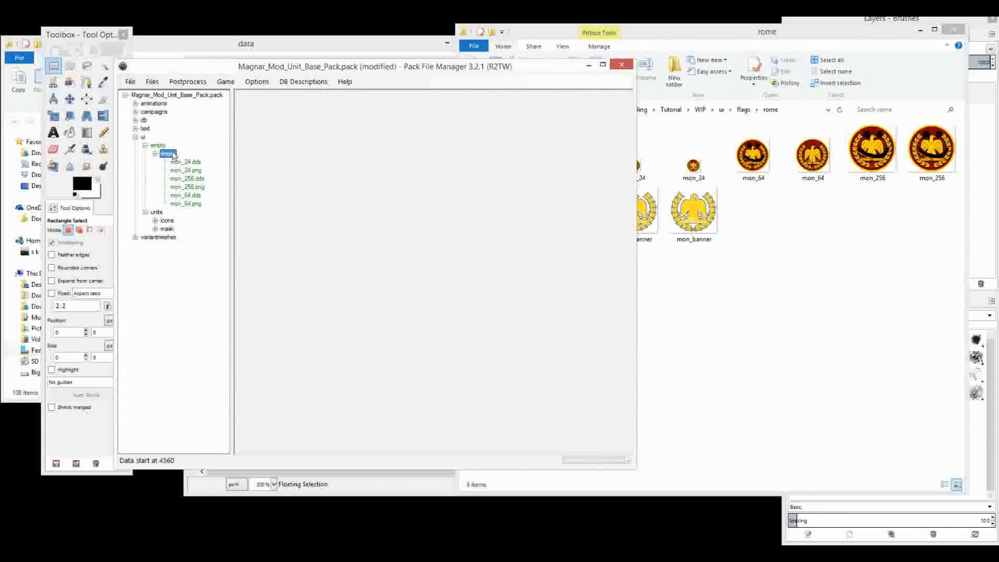
pyautogui.hotkey('ctrl', 's')
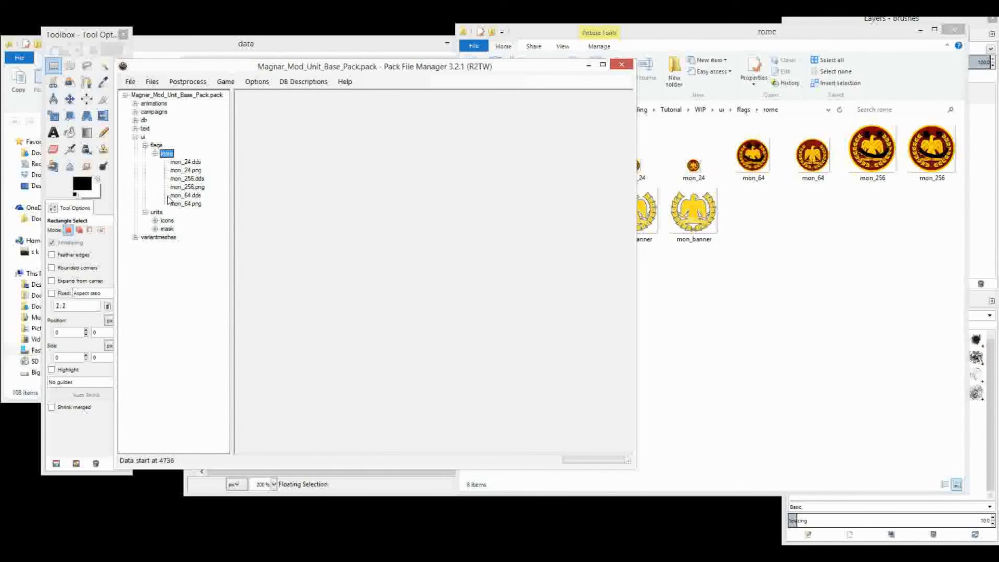
pyautogui.click(871, 152)
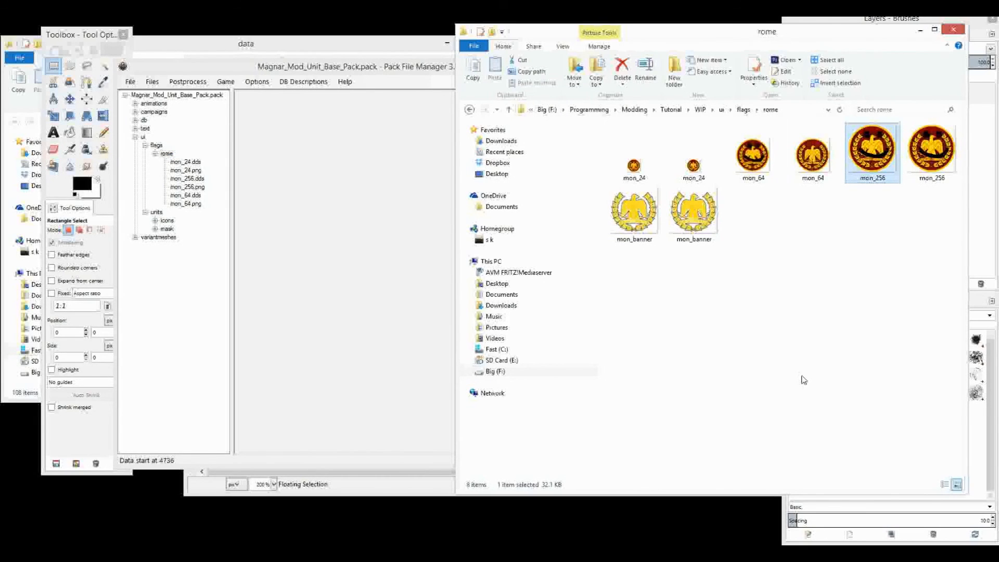
pyautogui.click(390, 196)
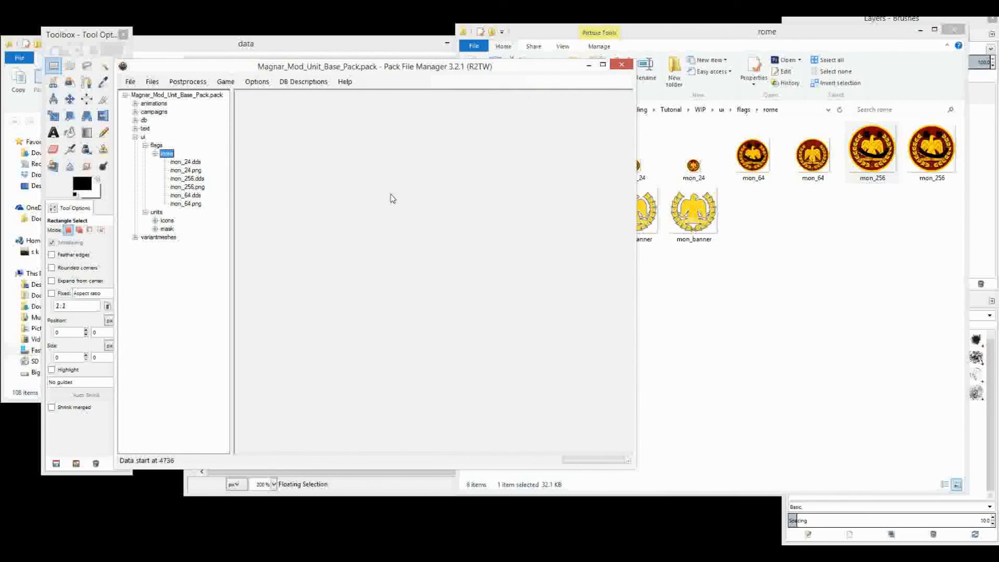
pyautogui.click(812, 155)
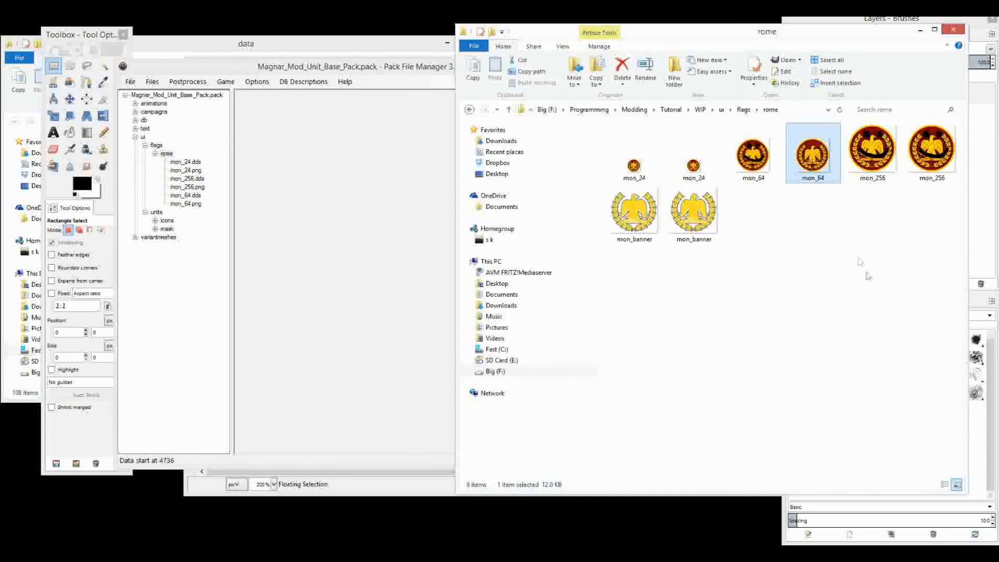